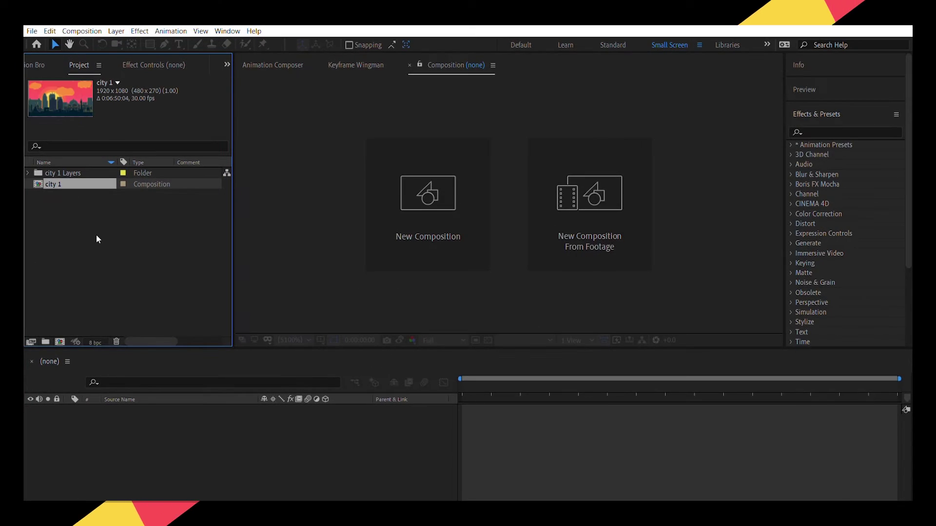
Step: Open the city 1 composition and hide every layer except stars, hue and bg
double_click(88, 183)
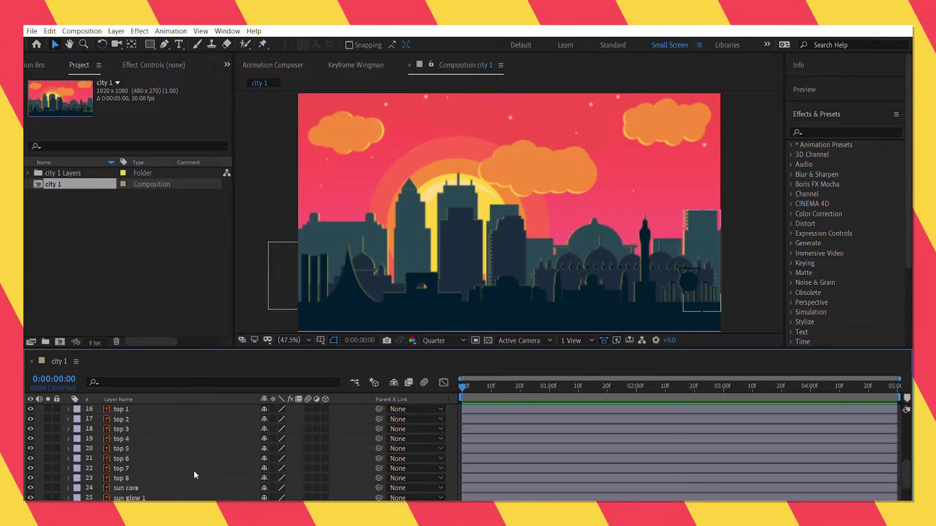
drag(30, 467, 30, 429)
scroll(85, 414, down, 7)
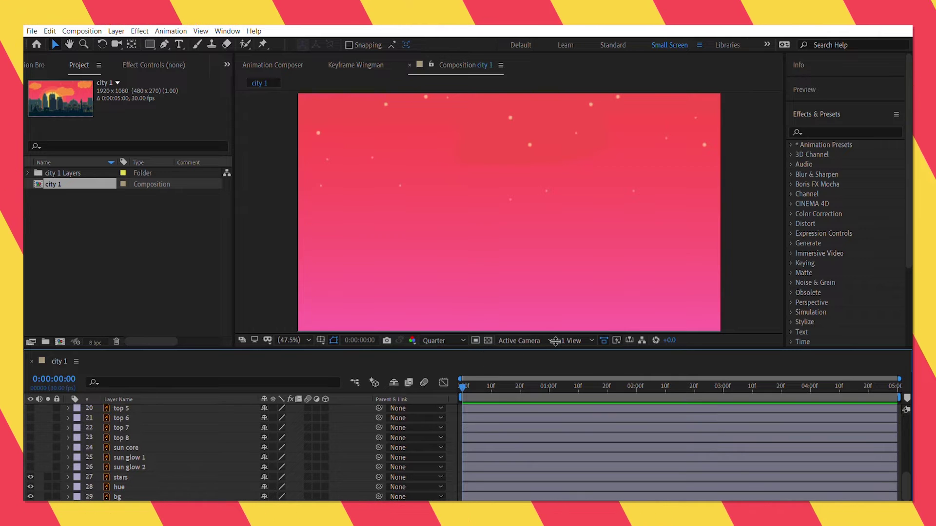
drag(553, 348, 551, 228)
Step: Colour-label the background layers: dark green for bg, tan for hue and teal for stars
click(202, 490)
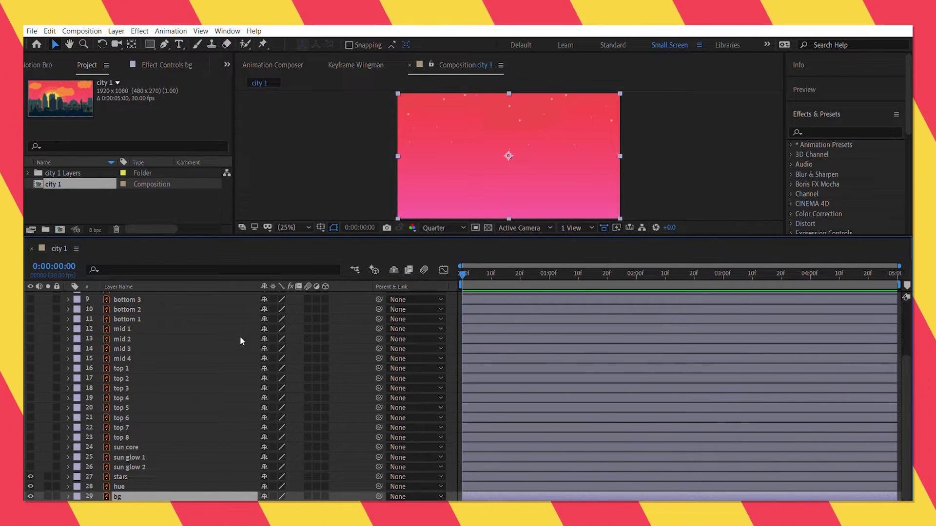
click(77, 496)
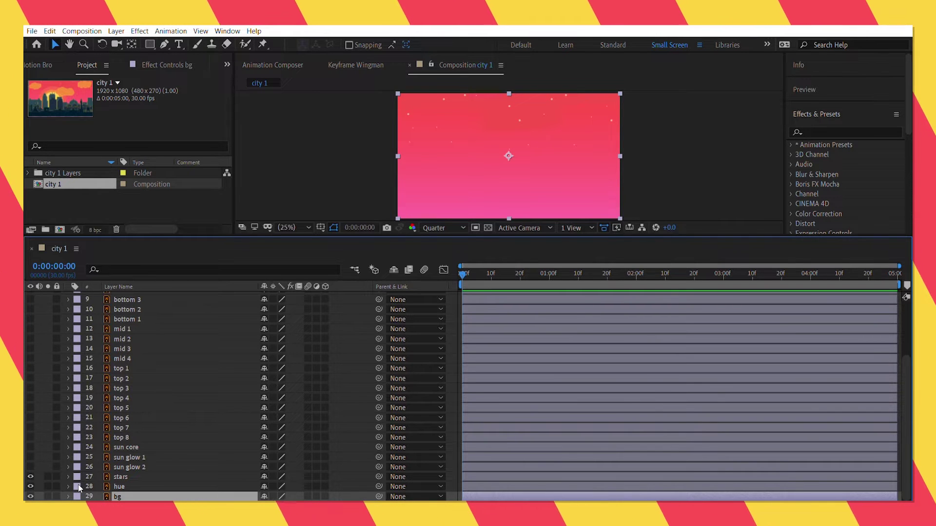
click(85, 482)
click(77, 486)
click(86, 472)
click(77, 477)
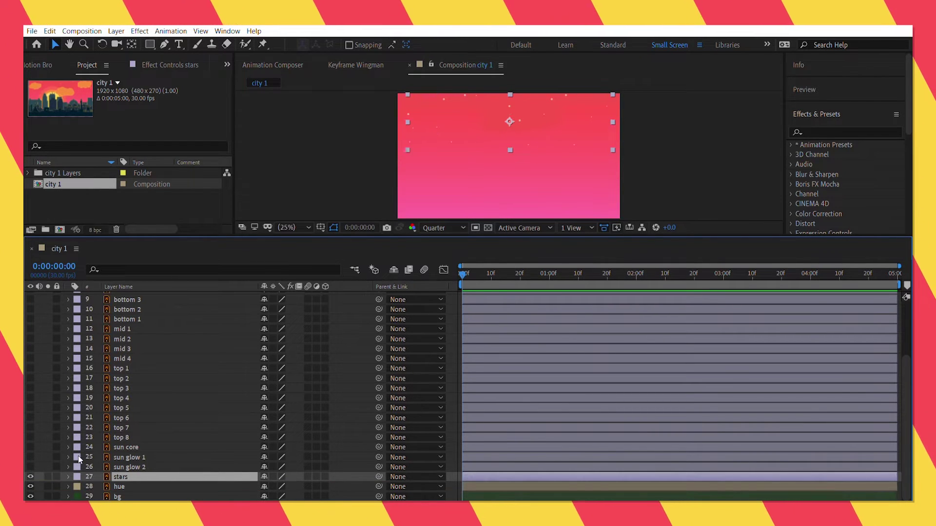
click(88, 449)
Step: Start position keyframes on the hue layer at frame 0 and move it straight up out of frame to 961.5, -171.5
click(195, 495)
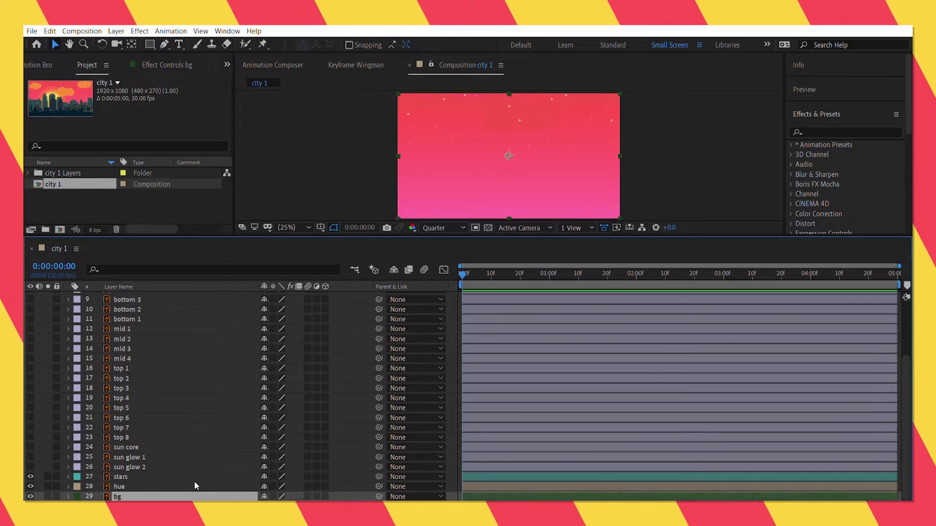
click(191, 486)
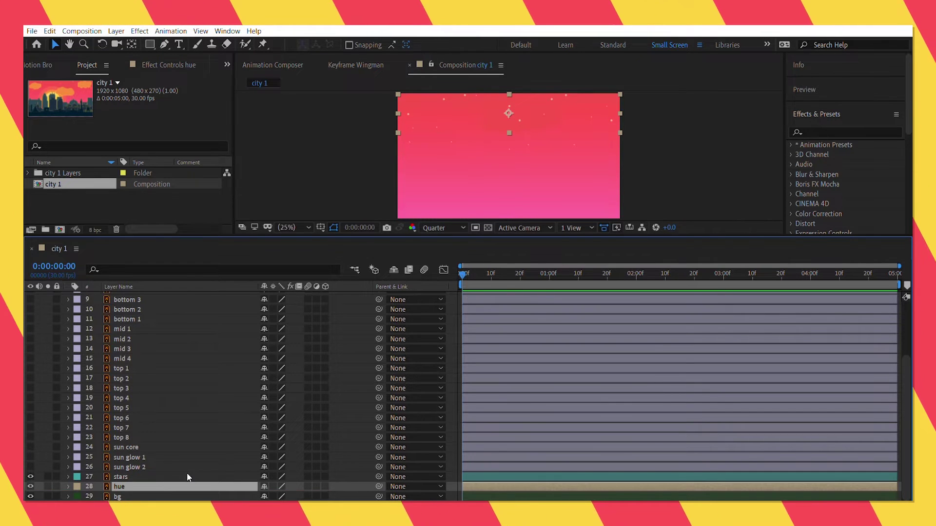
key(p)
click(98, 497)
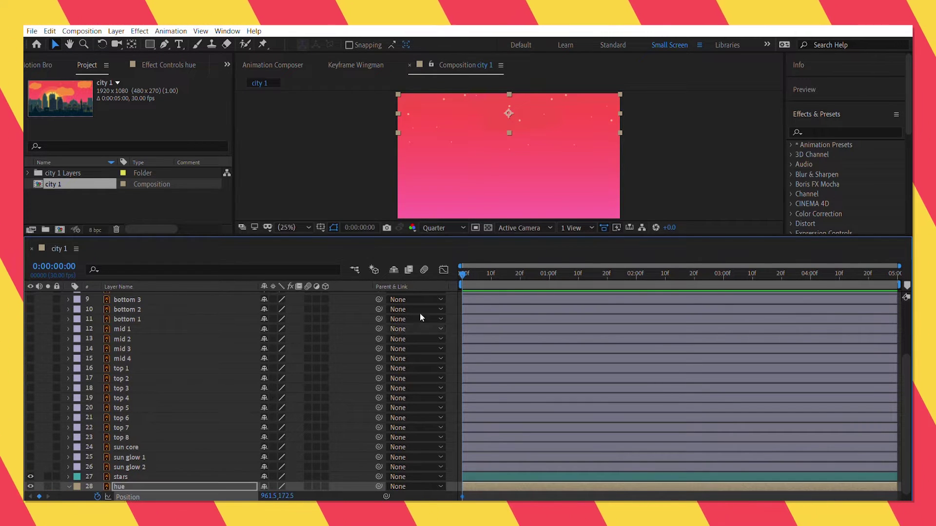
key(comma)
drag(534, 127, 525, 111)
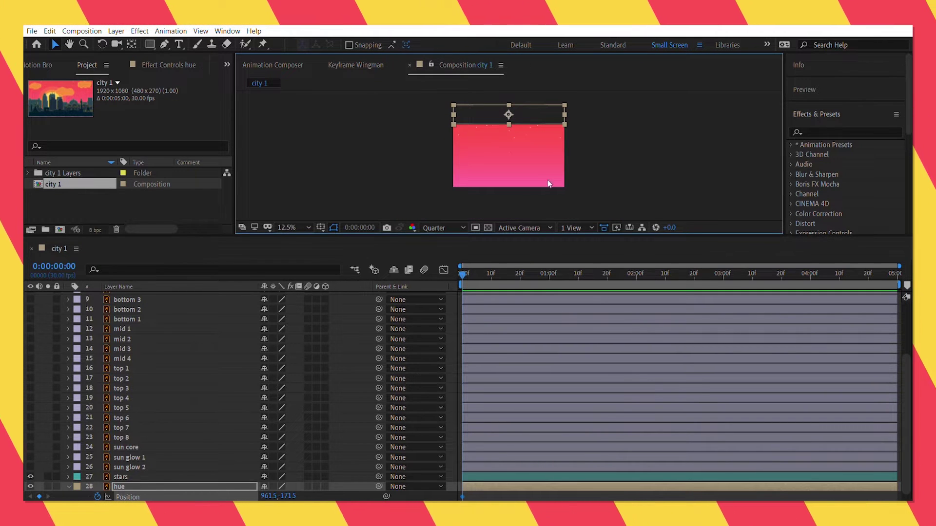
key(period)
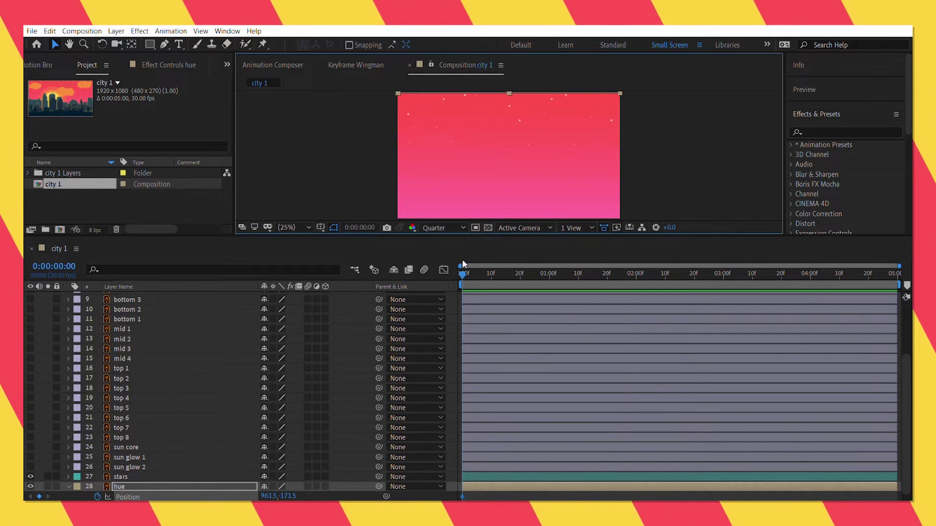
Step: Keyframe the hue layer back down inside the frame at 0:00:00:09, with its position at 961.5, 172.5
click(488, 266)
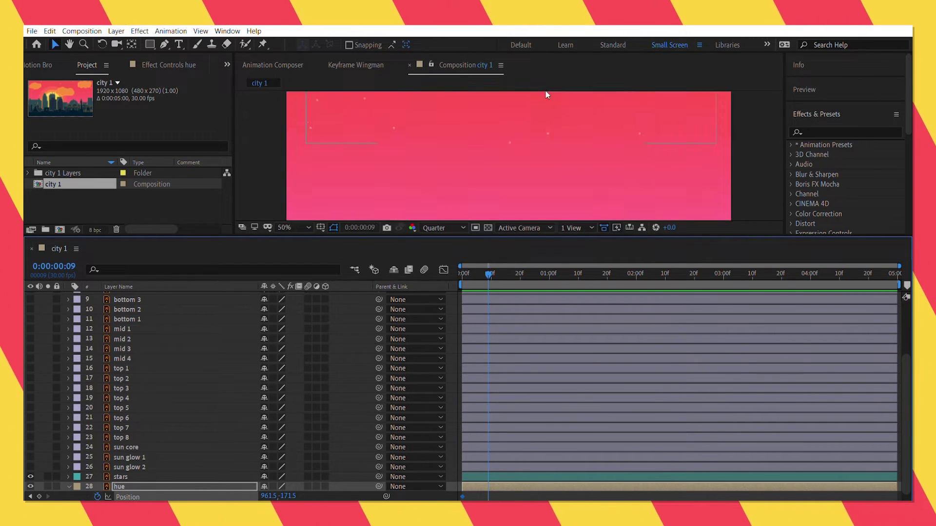
key(comma)
drag(543, 106, 541, 126)
key(period)
click(677, 157)
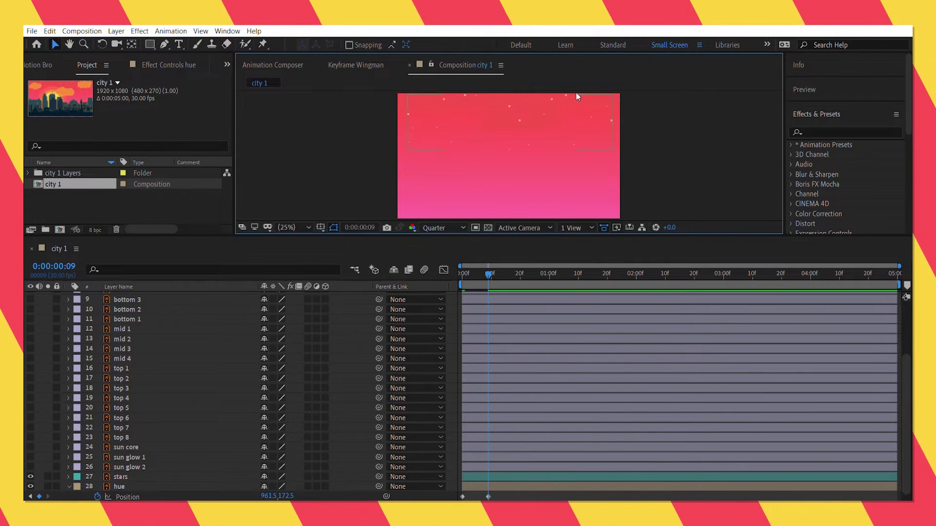
Step: Shift the stars layer slightly sideways and raise the hue layer's frame 9 position to 961.5, 156.5
click(527, 93)
drag(527, 93, 526, 95)
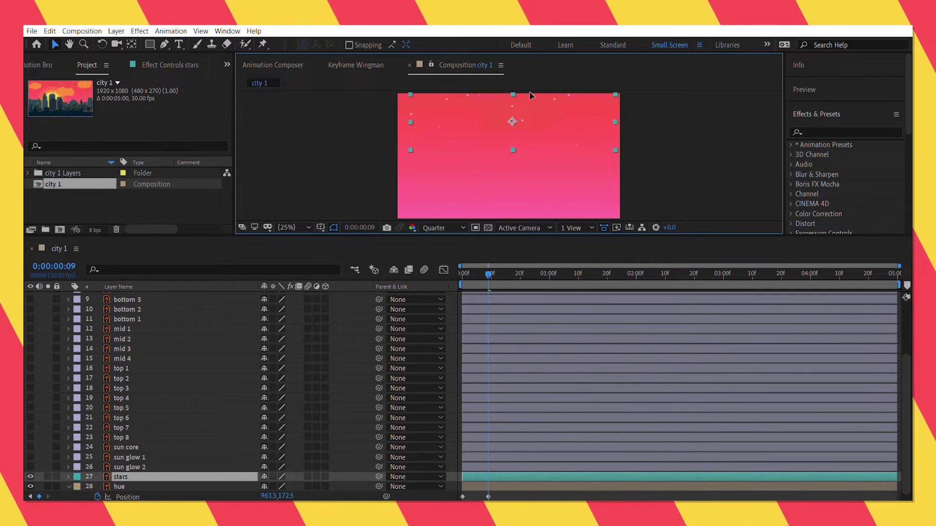
click(133, 485)
drag(539, 103, 539, 102)
click(655, 104)
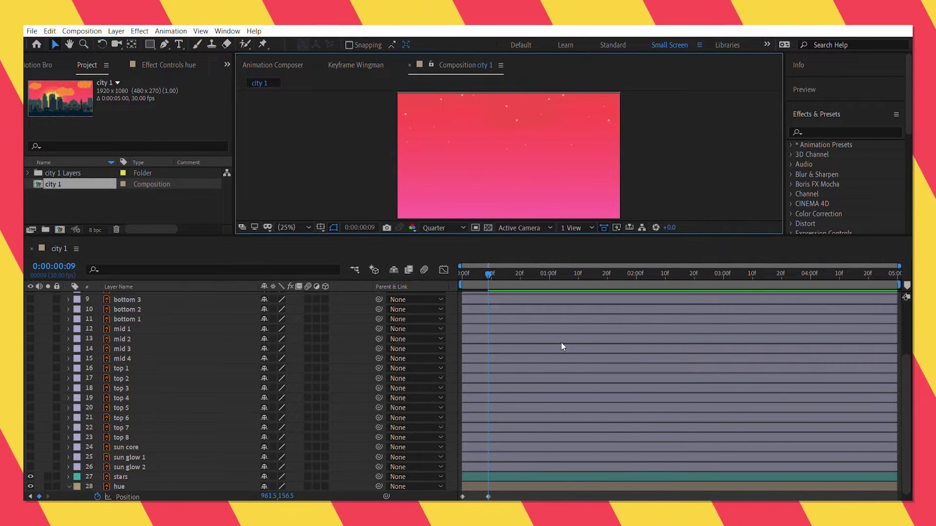
Step: Ease the hue layer's position keyframes, shape the speed graph to start fast and slow into the end, and preview the motion
scroll(534, 455, down, 1)
click(534, 477)
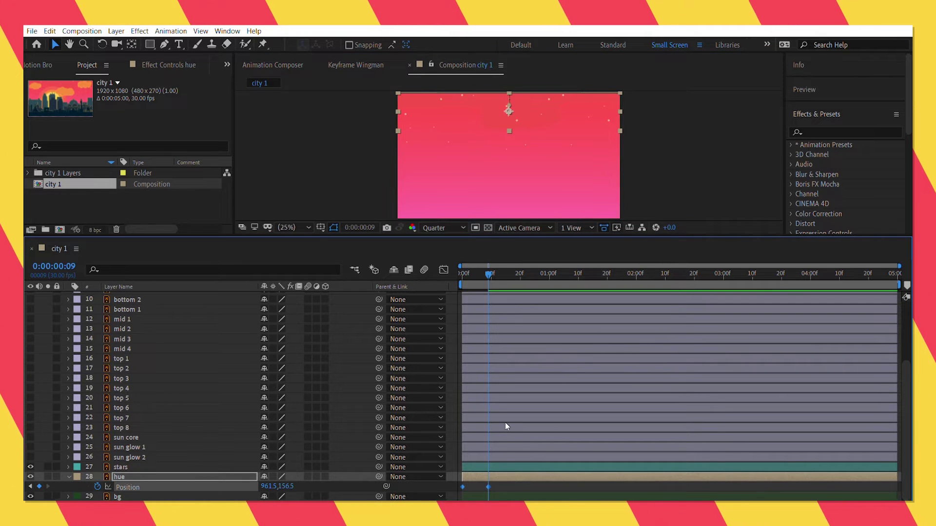
click(444, 269)
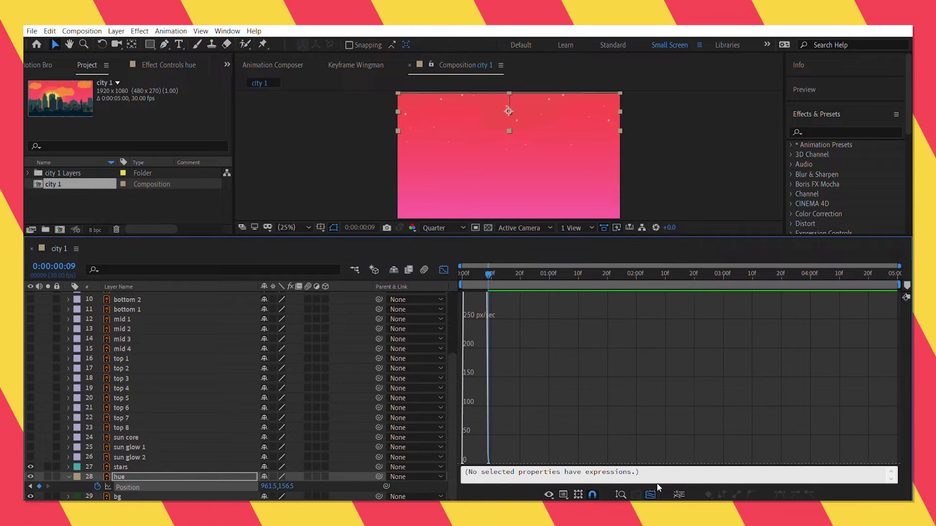
click(702, 409)
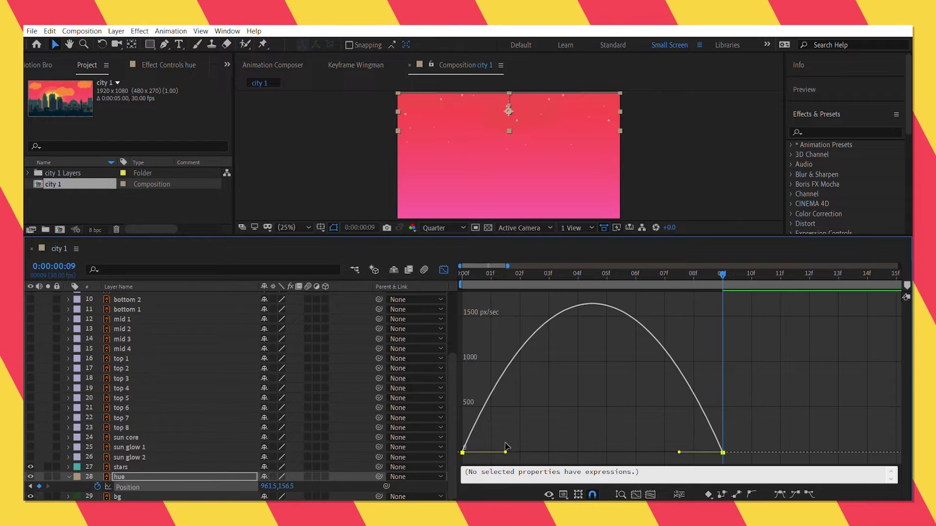
drag(505, 453, 462, 439)
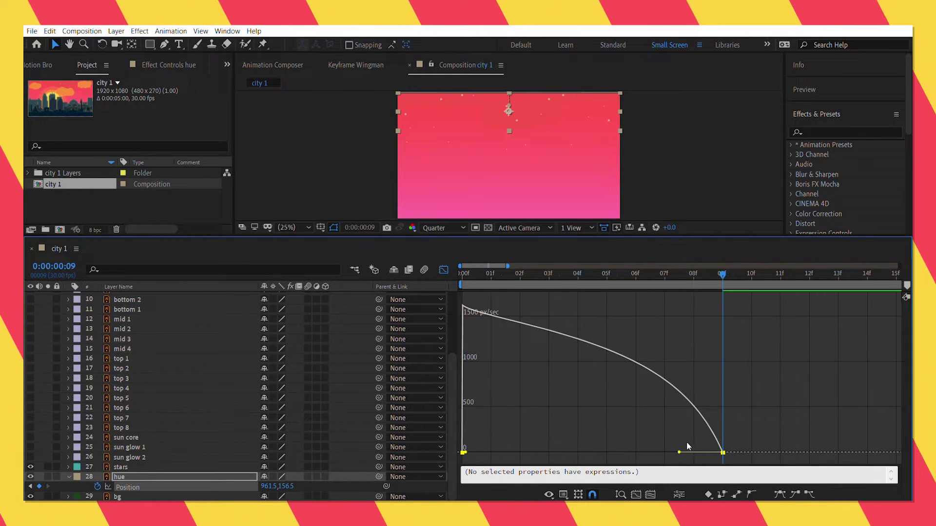
drag(679, 452, 457, 441)
click(443, 269)
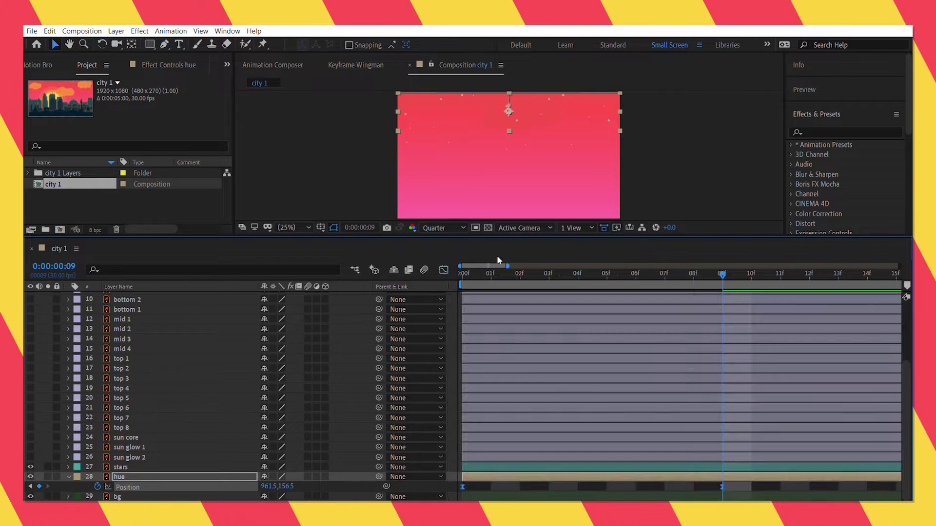
drag(507, 266, 899, 266)
click(461, 274)
key(space)
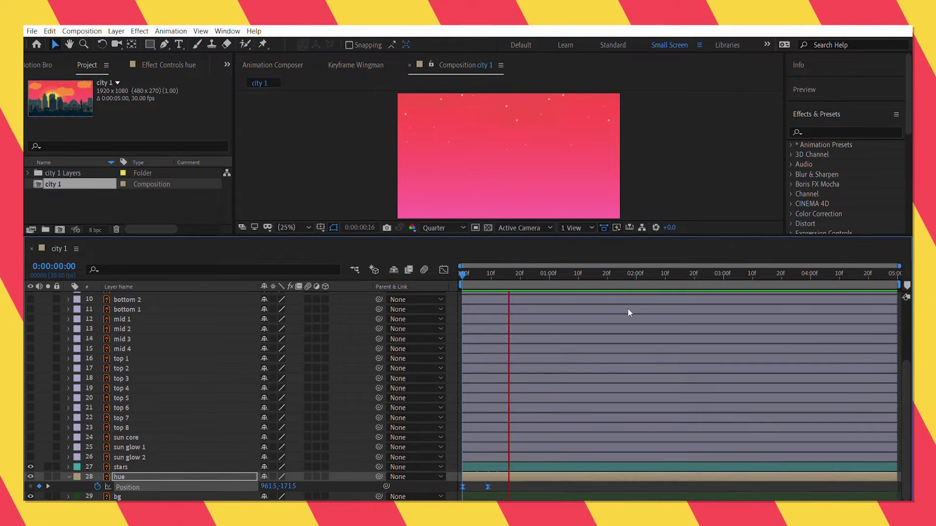
key(space)
Step: Lengthen the hue layer's slide by moving its end position keyframe to about frame 17, and preview the timing
drag(488, 487, 511, 483)
key(ctrl+z)
click(496, 483)
drag(494, 276, 461, 275)
key(space)
key(space)
key(space)
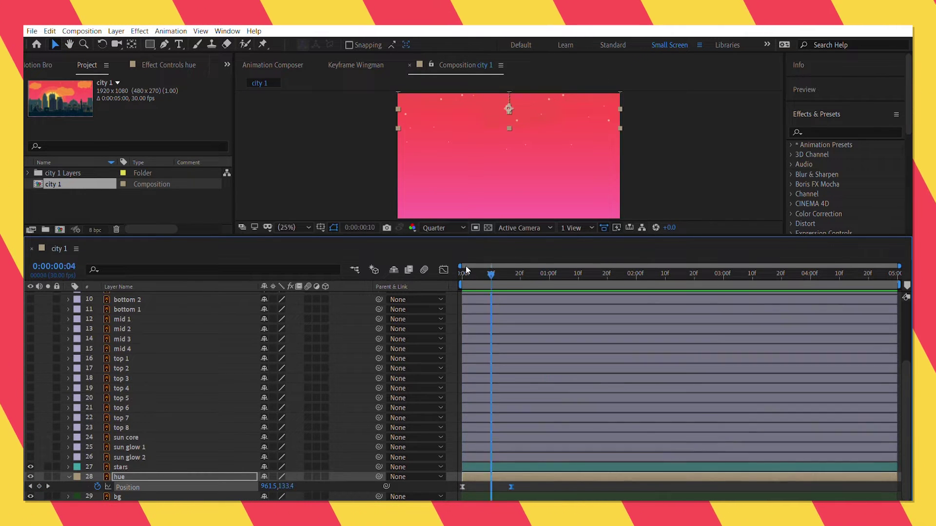
key(space)
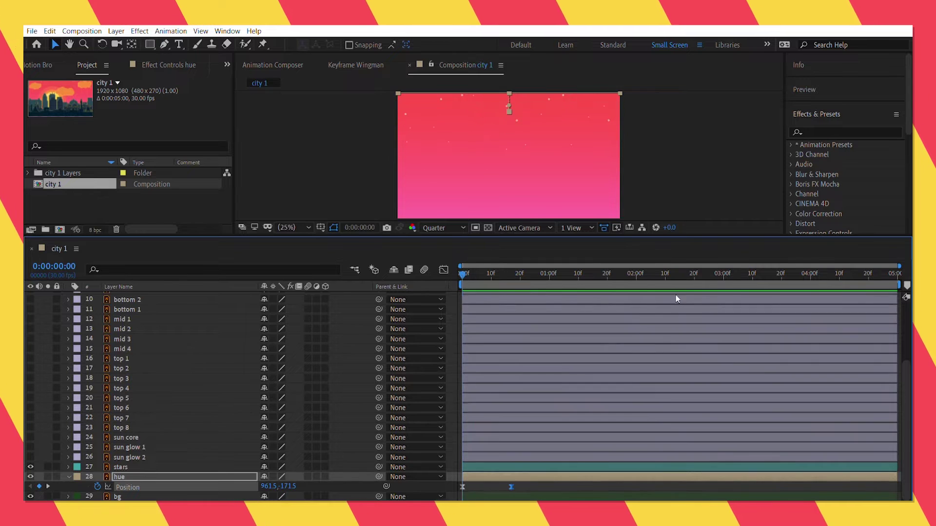
key(space)
Step: Add an opacity keyframe of 0% to the stars layer at the first frame
click(69, 476)
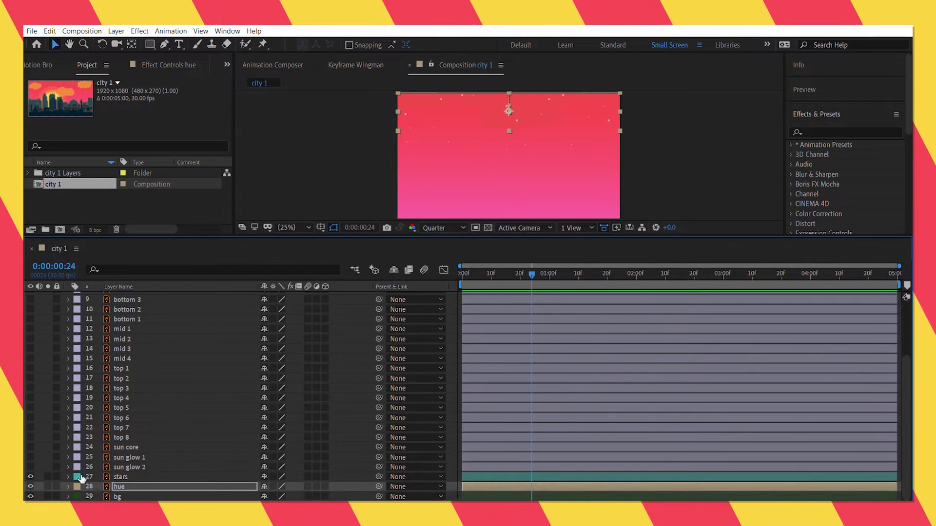
click(119, 476)
click(462, 271)
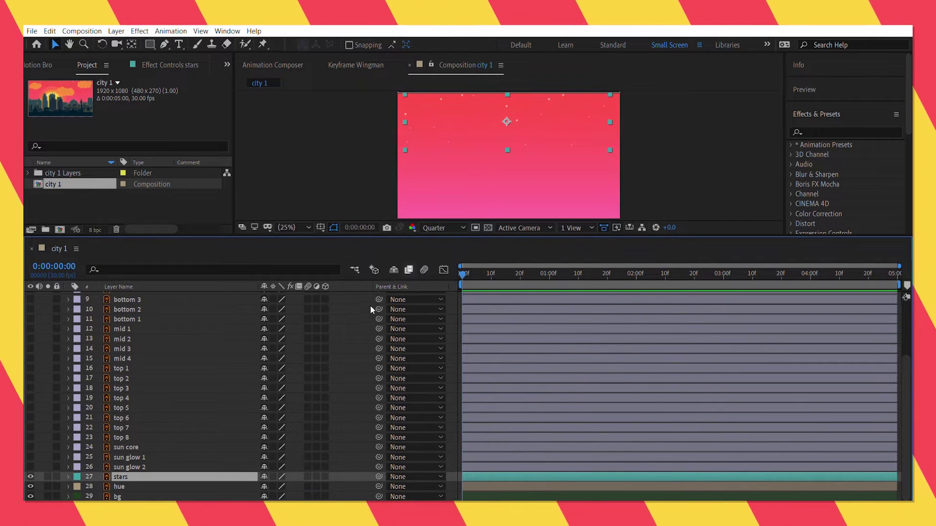
key(t)
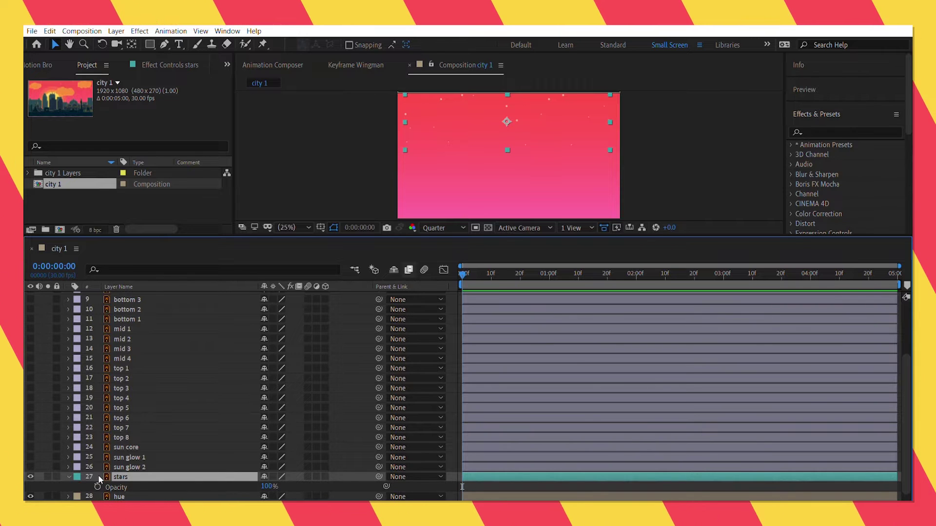
click(267, 487)
text(0)
key(Return)
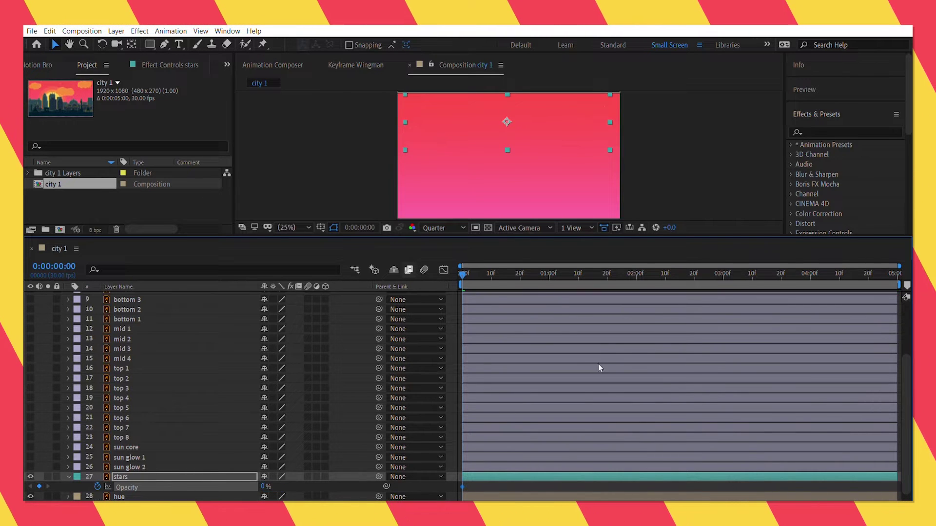
Step: Add a second opacity keyframe of 100% to the stars layer and preview the fade-in from the start
click(520, 271)
drag(517, 268, 460, 274)
click(266, 487)
text(100)
key(Return)
key(space)
key(space)
click(68, 477)
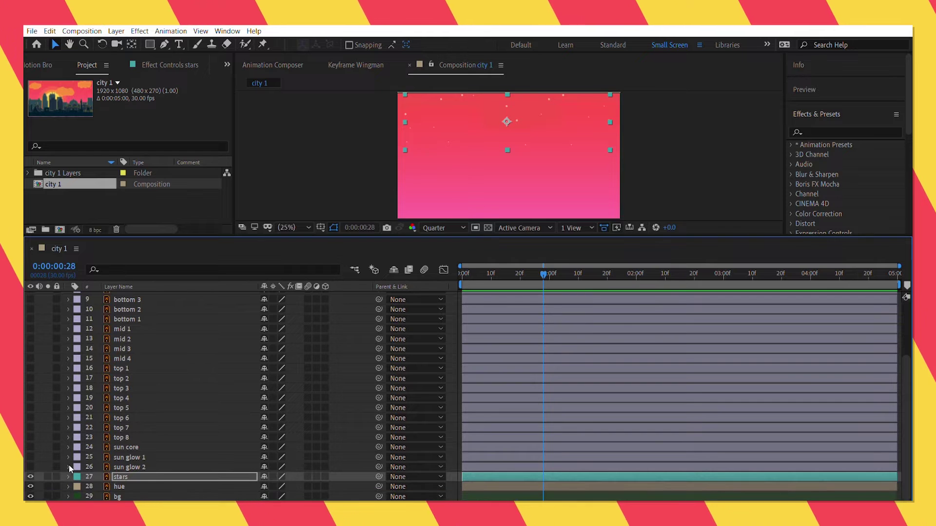
key(Home)
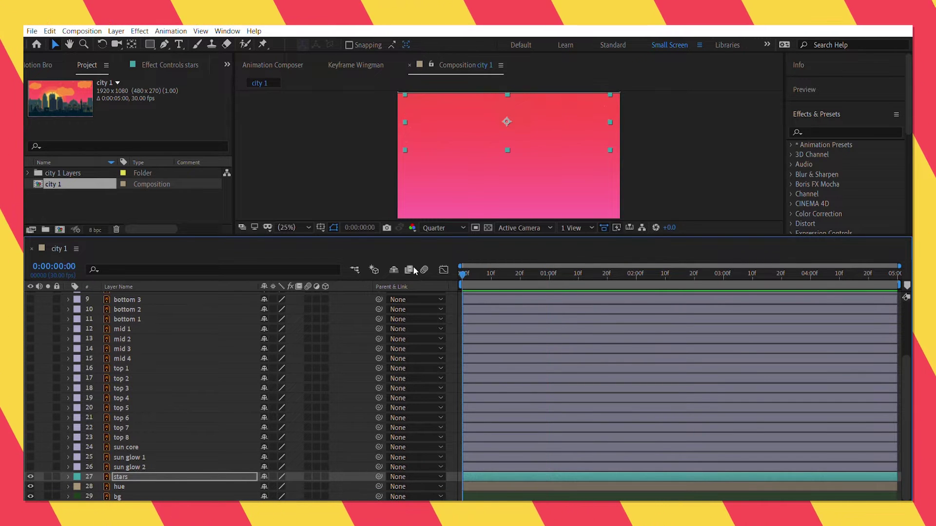
key(space)
key(space)
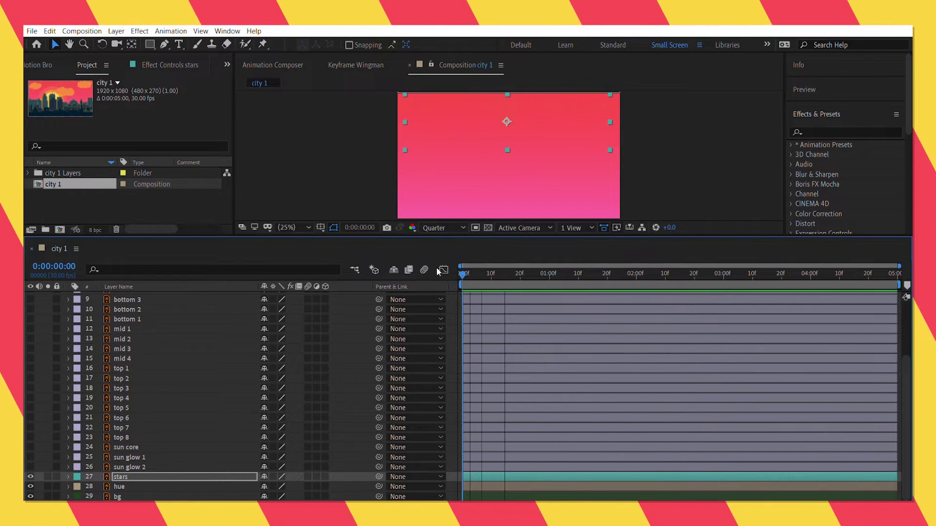
Step: Go to 0:00:00:10 and make the sun core, sun glow 1 and sun glow 2 layers visible
click(489, 272)
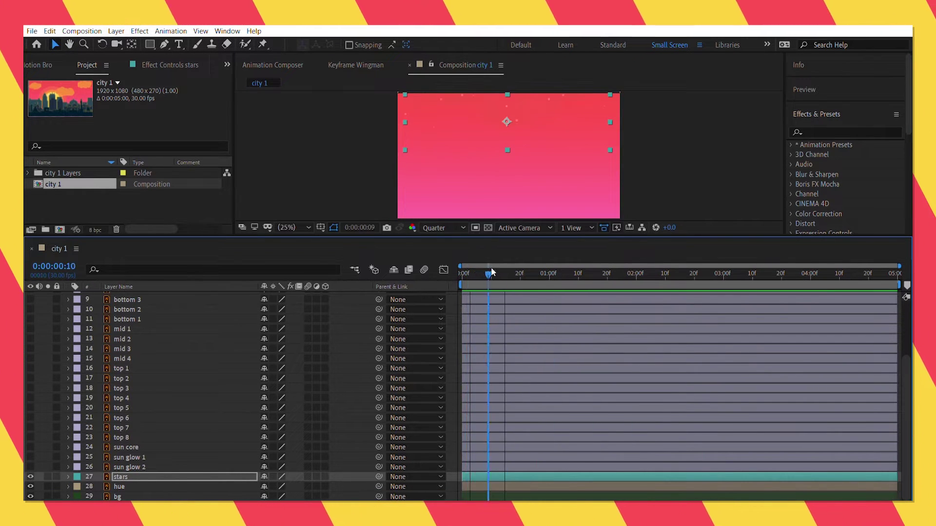
click(30, 447)
drag(30, 458, 30, 467)
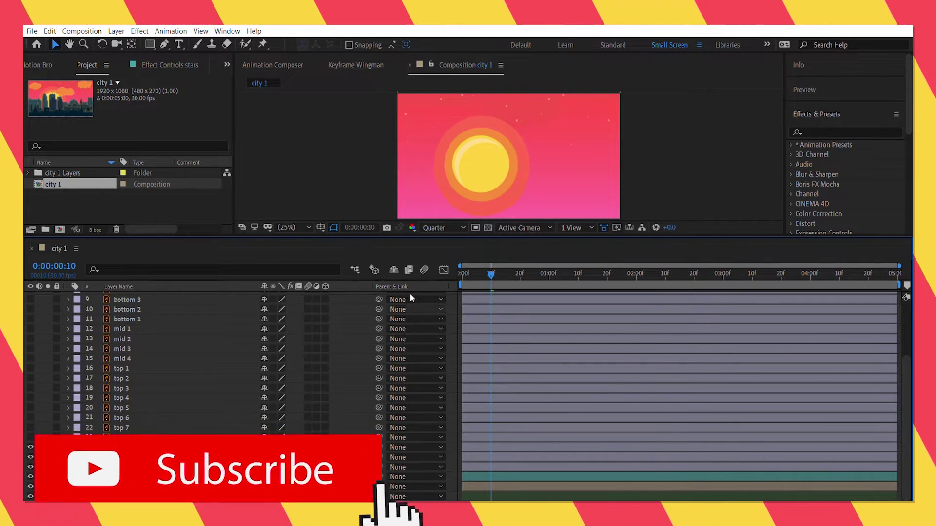
Step: Try nudging the sun glow 2 layer slightly upward around the sun core
click(482, 199)
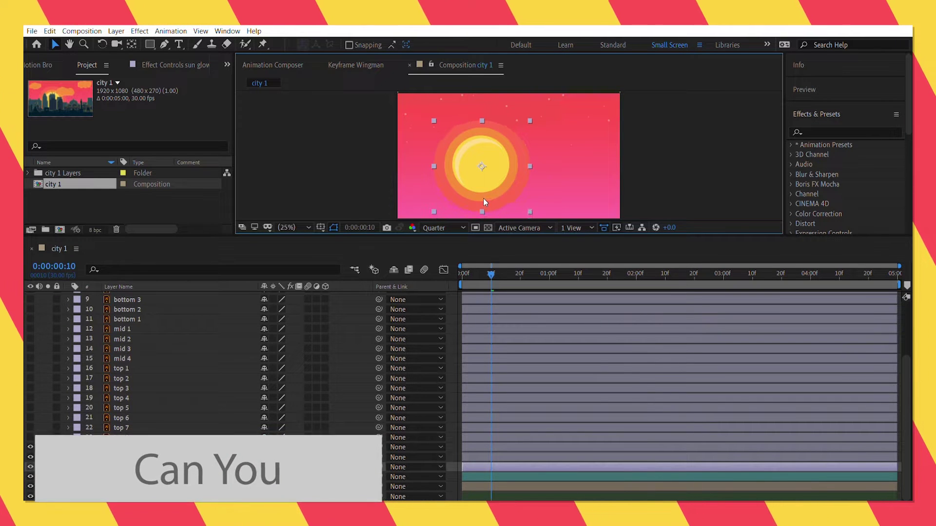
key(Up)
key(Up)
key(Up)
key(Up)
key(Up)
key(Up)
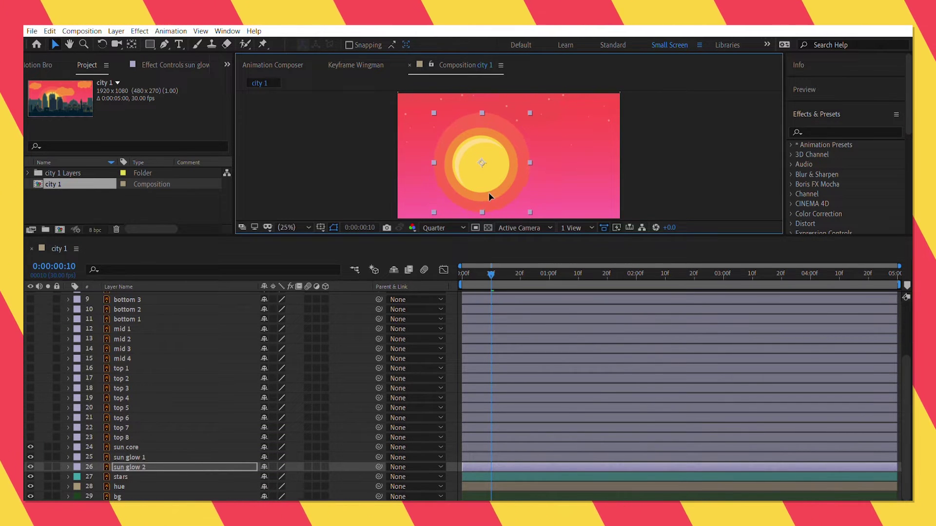
key(ctrl+shift+a)
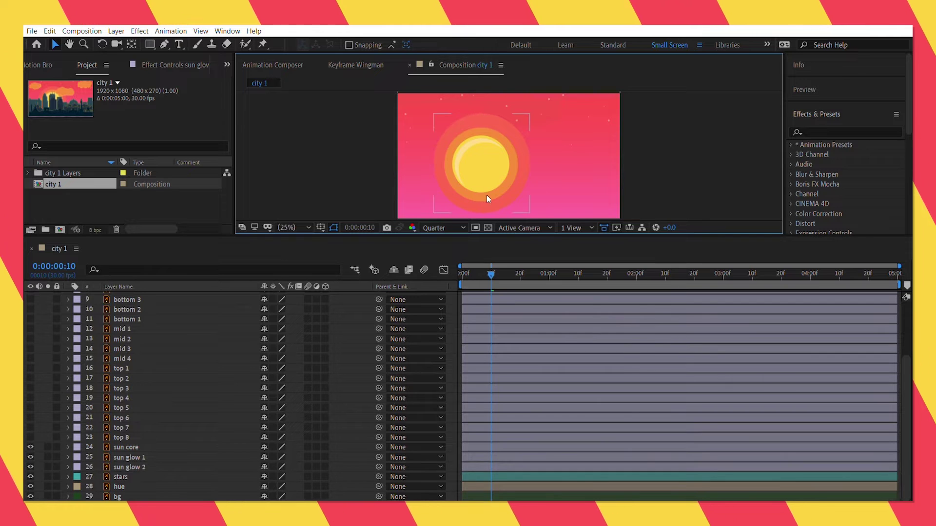
Step: Move the sun glow 2 layer back down to its earlier position around the sun core
click(516, 184)
click(527, 178)
drag(542, 189, 521, 188)
key(ctrl+Up)
key(ctrl+Up)
key(ctrl+Up)
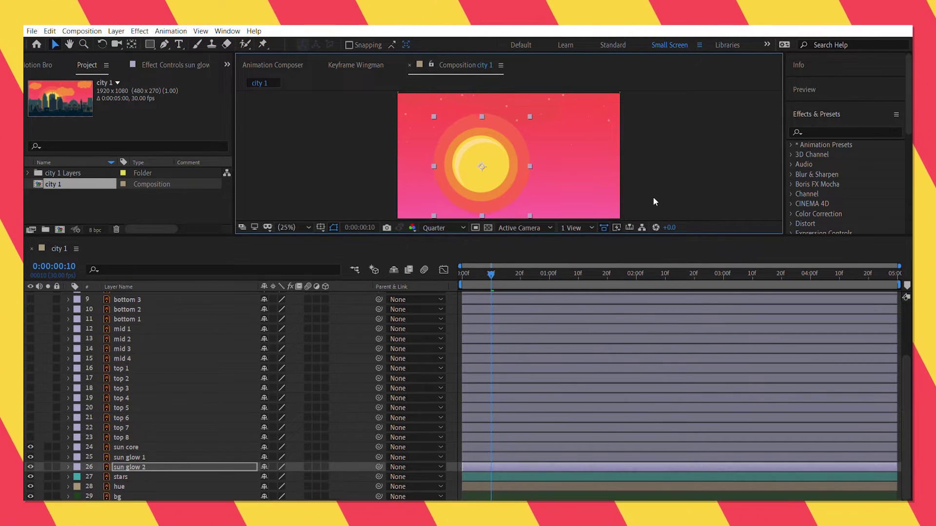
Step: Raise the sun glow 2 layer to centre it on the sun core and adjust its width slightly
key(shift+Up)
key(shift+Up)
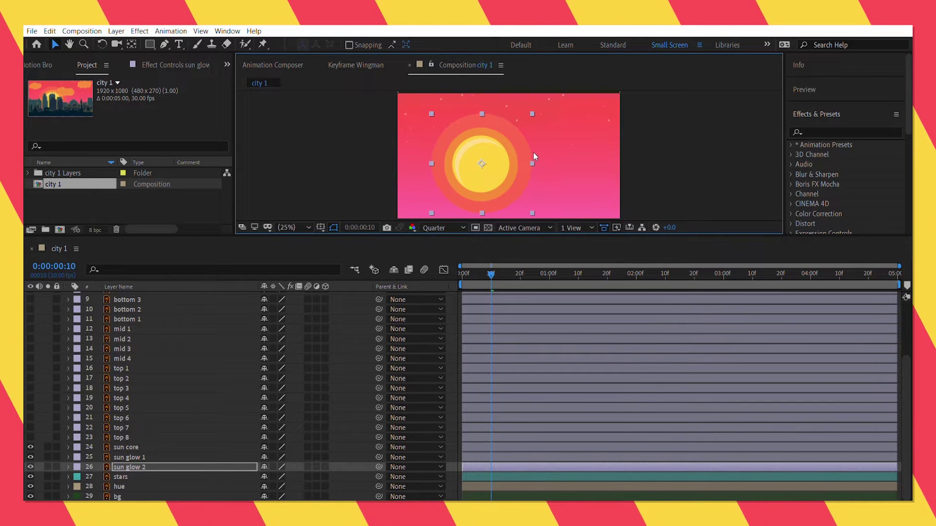
click(657, 151)
click(525, 153)
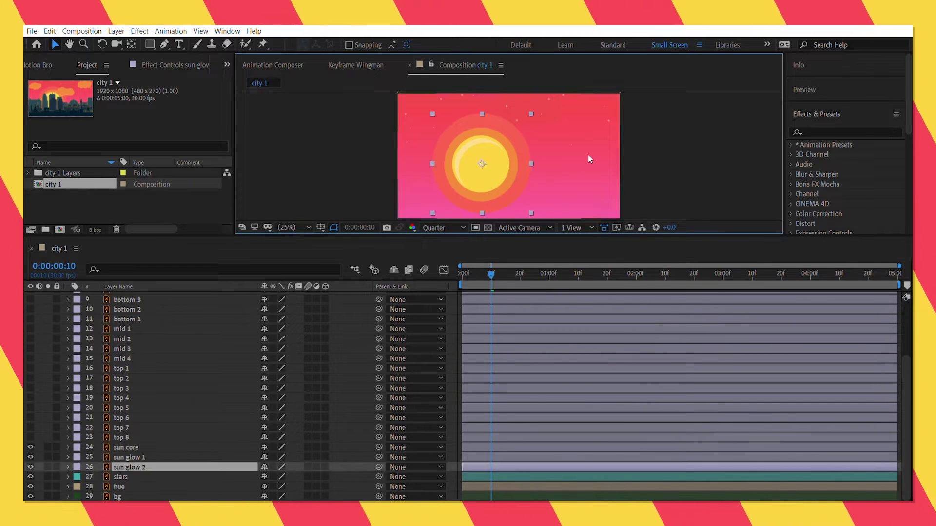
Step: Keyframe the scale of sun core, sun glow 1 and sun glow 2 at 0% on 0:00:00:10 and 110% on 0:00:00:20
shift+click(151, 442)
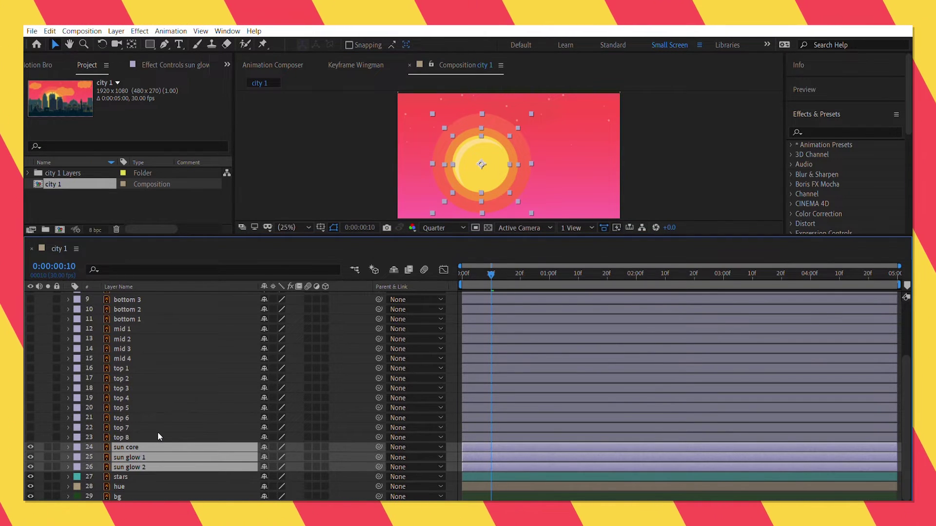
key(s)
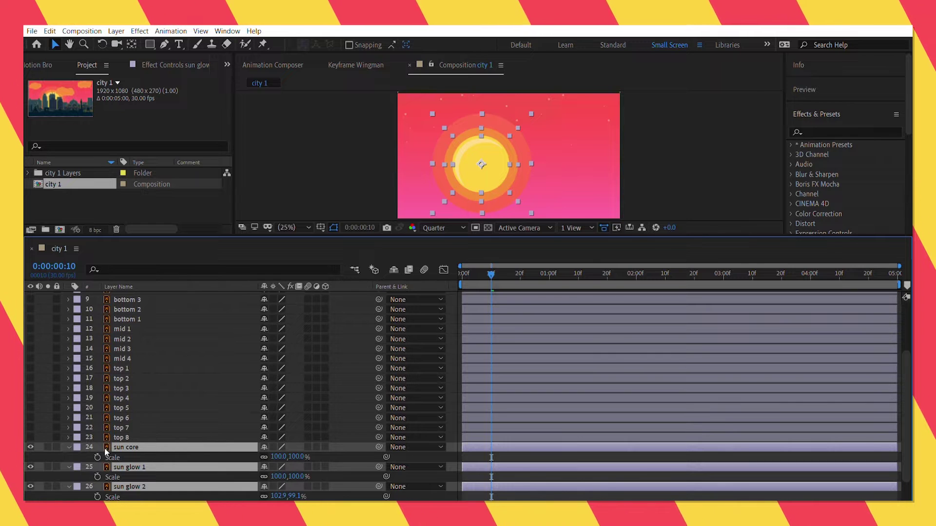
click(297, 456)
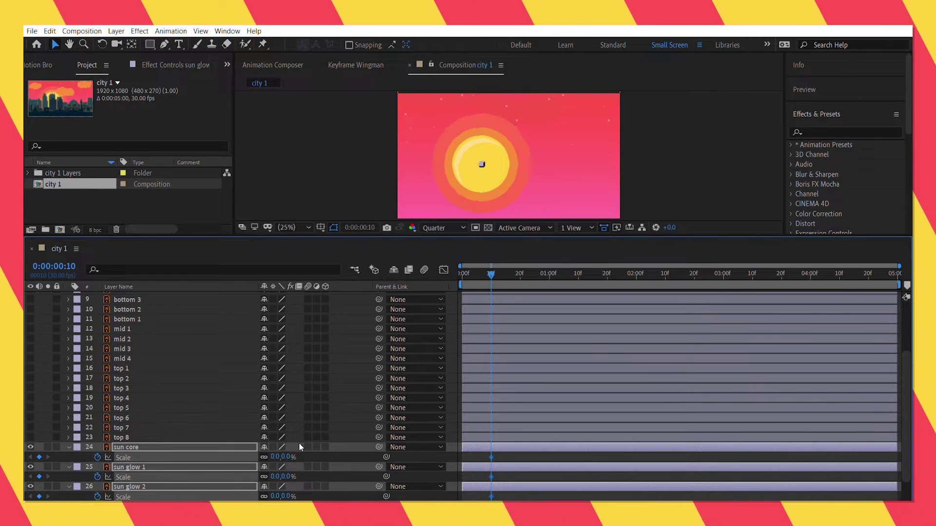
click(520, 266)
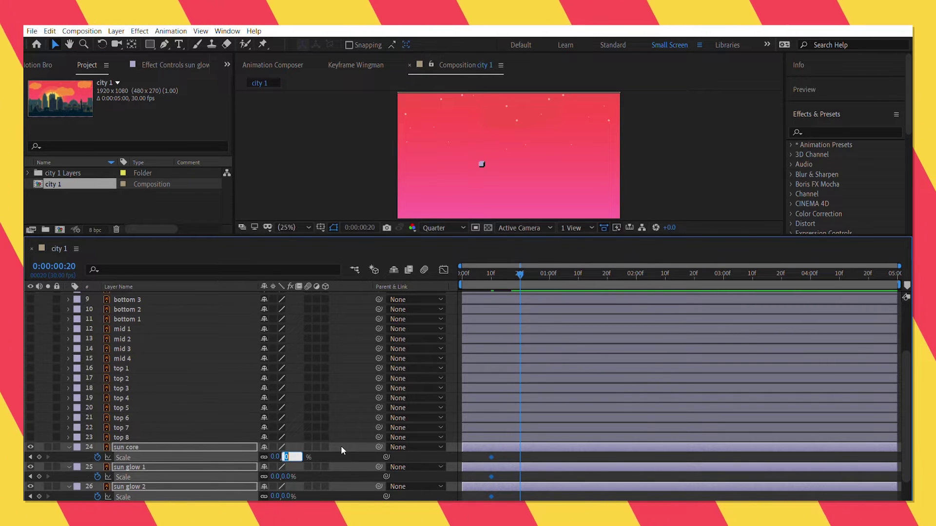
text(110)
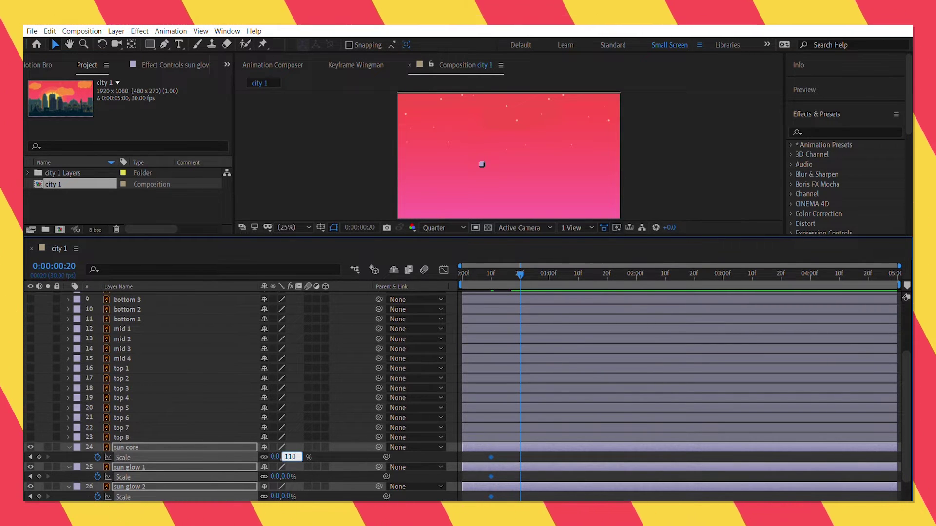
key(Return)
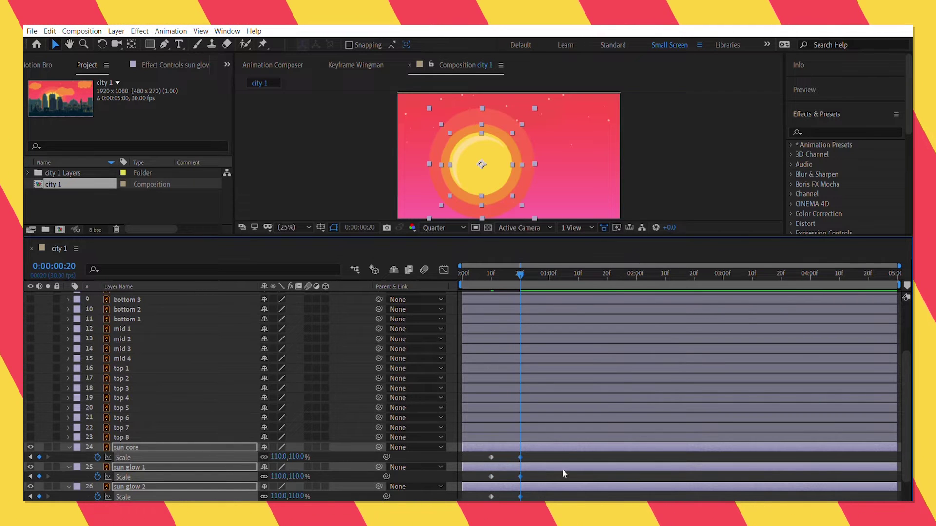
Step: Add scale keyframes of 95% at 0:00:00:25 and 100% at 0:00:00:28 to the three sun layers
click(535, 271)
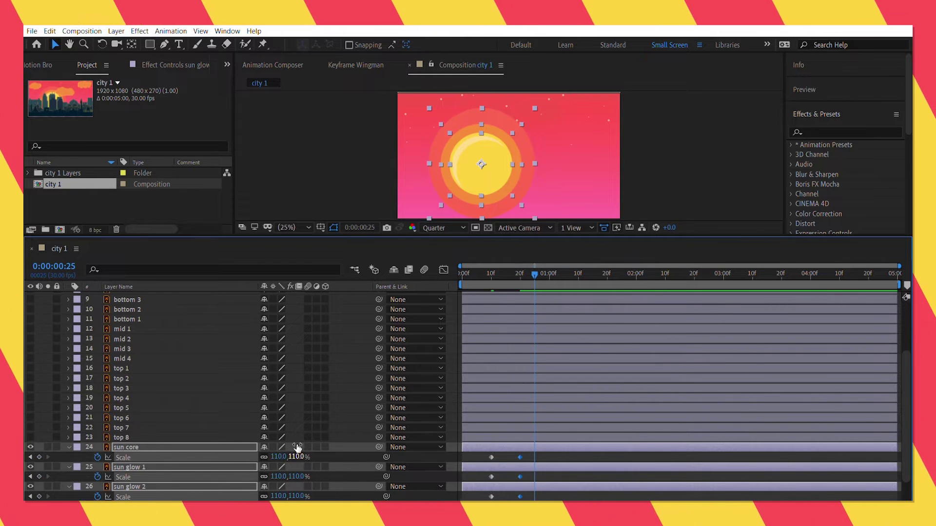
text(95)
key(Return)
click(540, 271)
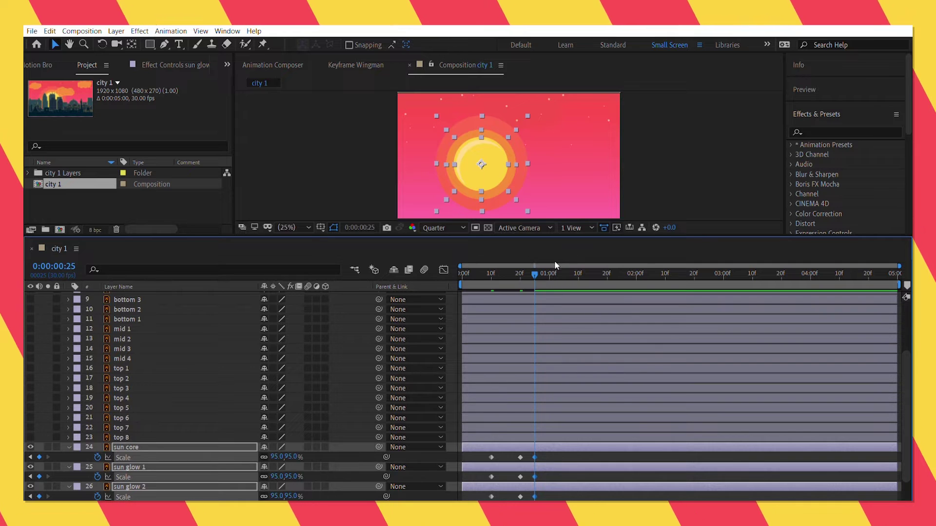
click(292, 456)
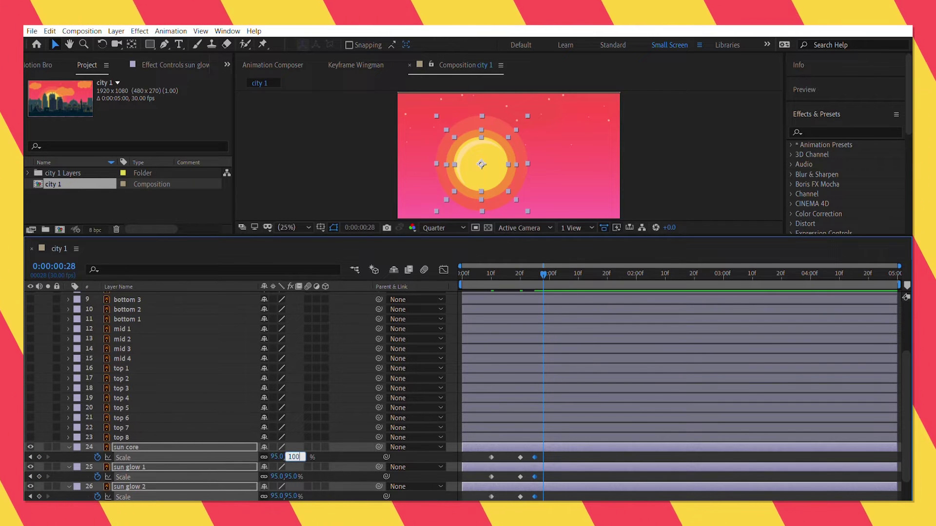
key(Return)
Step: Easy-ease all scale keyframes of the three sun layers, stretch them to end at about 0:00:01:06, and preview the motion
scroll(593, 459, down, 2)
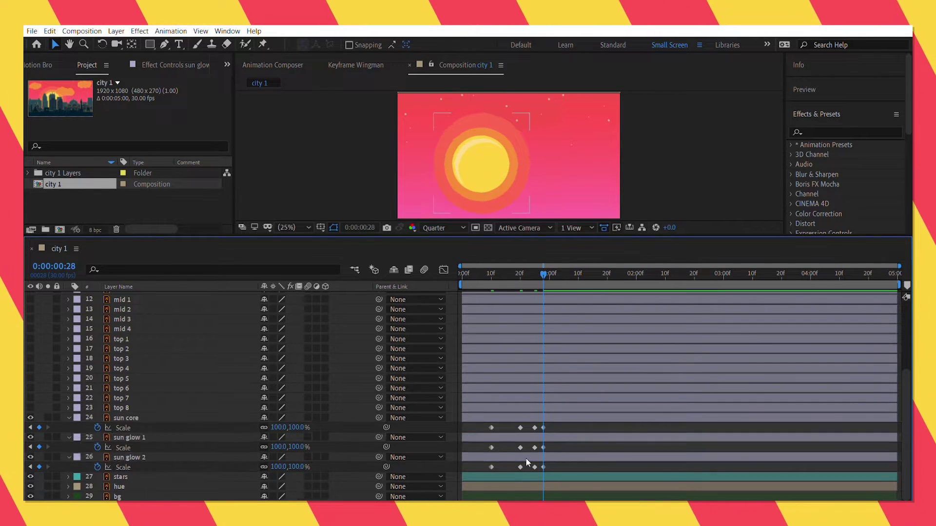
drag(591, 470, 469, 414)
key(F9)
key(space)
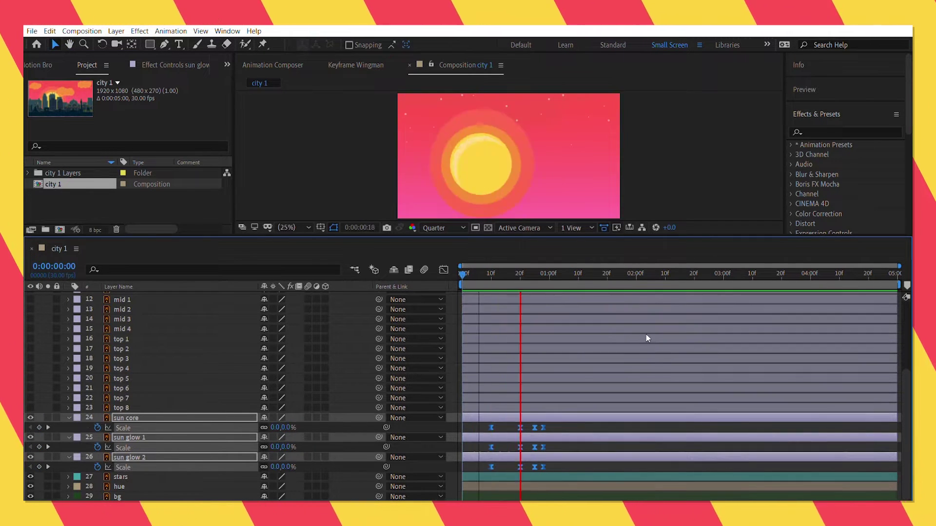
key(space)
drag(543, 427, 566, 427)
key(space)
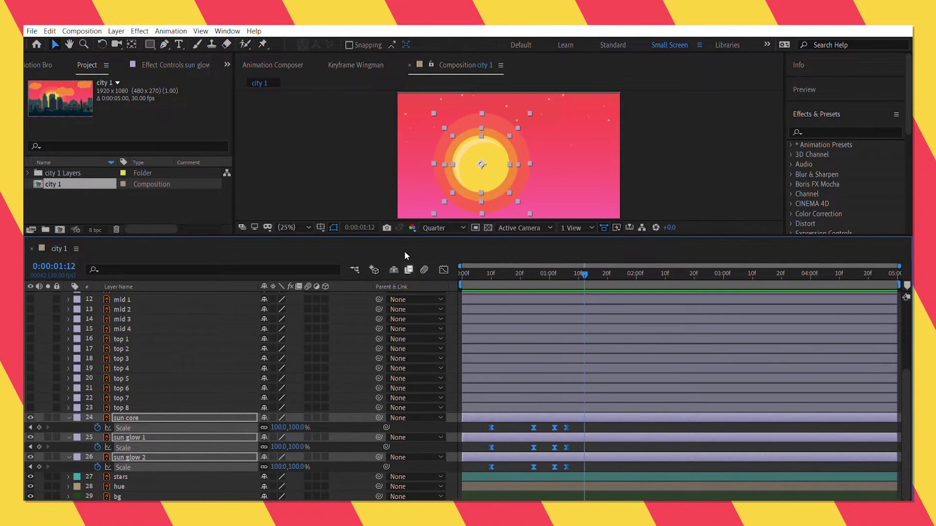
Step: In the Graph Editor, make the sun scale curve start steeply and ease long into the 110% peak
click(444, 269)
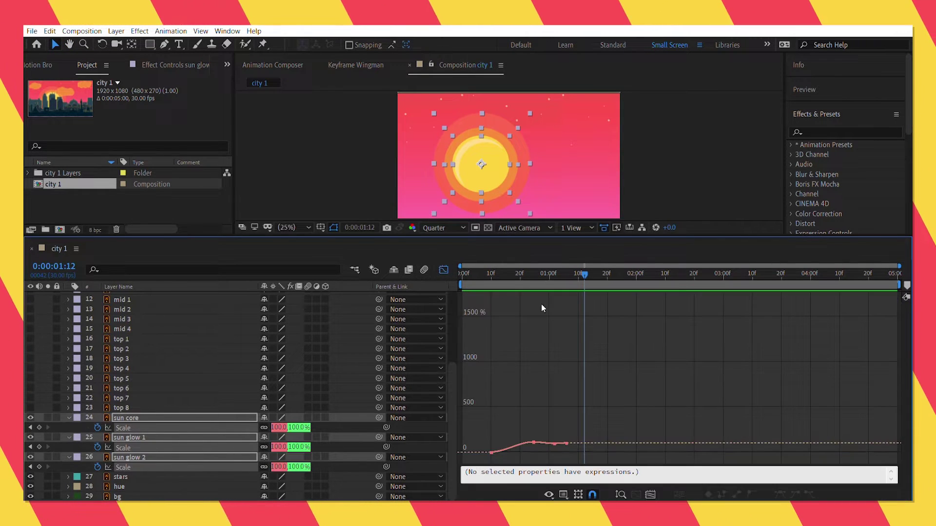
click(650, 494)
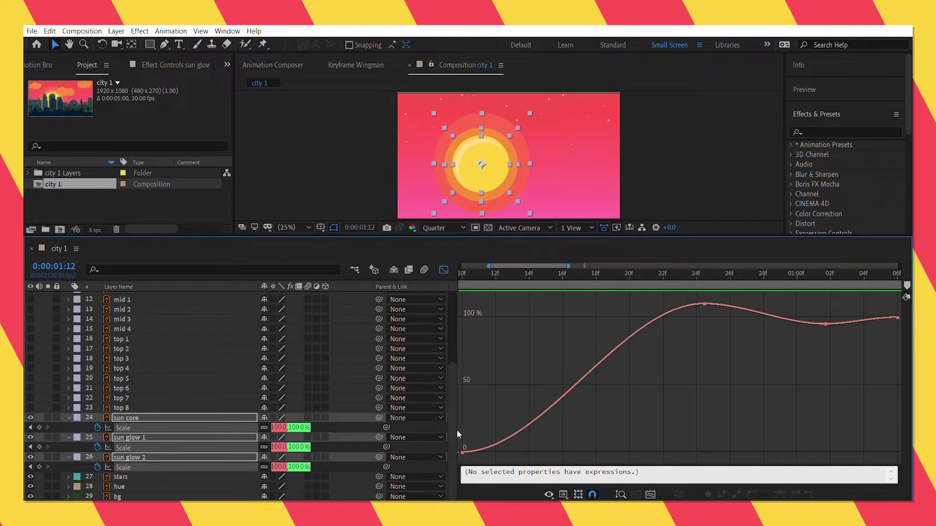
drag(463, 429, 451, 458)
drag(586, 452, 513, 452)
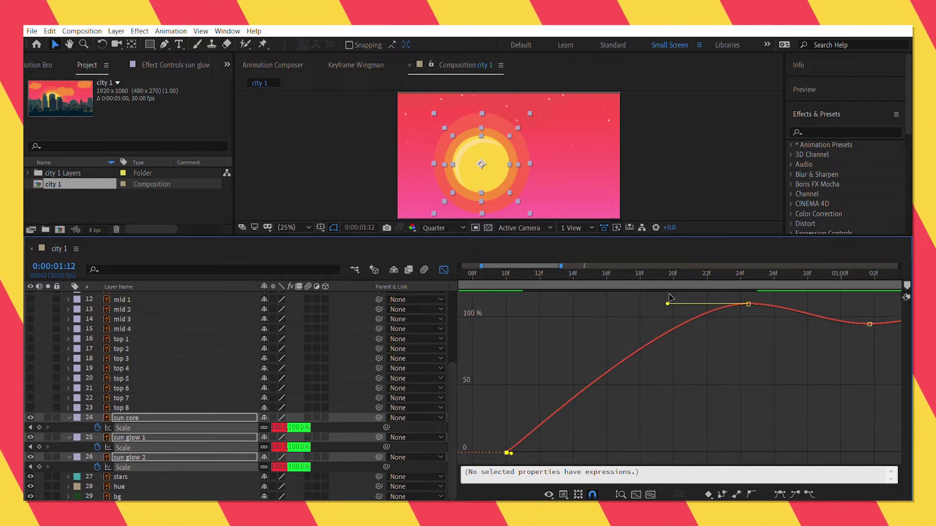
drag(629, 297, 451, 294)
drag(826, 327, 772, 281)
drag(541, 307, 372, 298)
drag(766, 364, 515, 359)
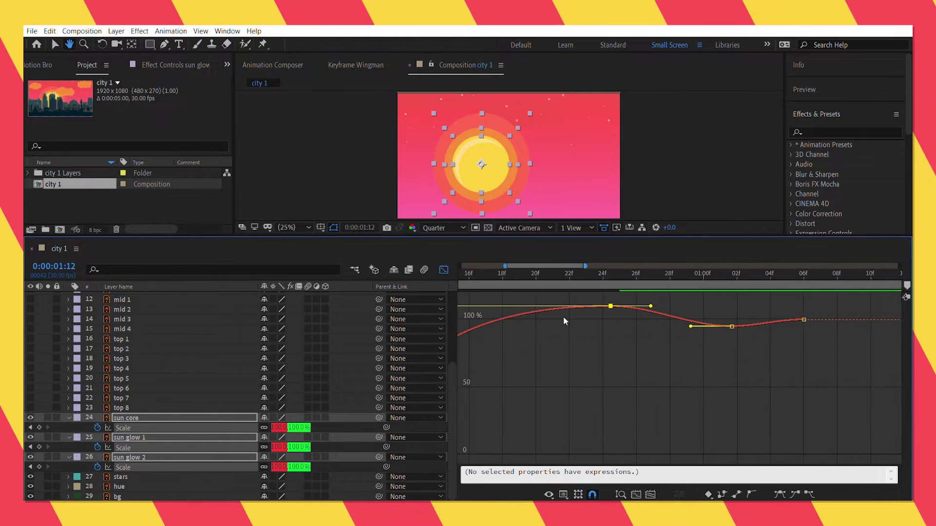
Step: Extend the curve handles of the 110% and final 100% keyframes to the 95% dip, and shorten the dip's own handles
drag(650, 306, 731, 306)
drag(792, 307, 723, 333)
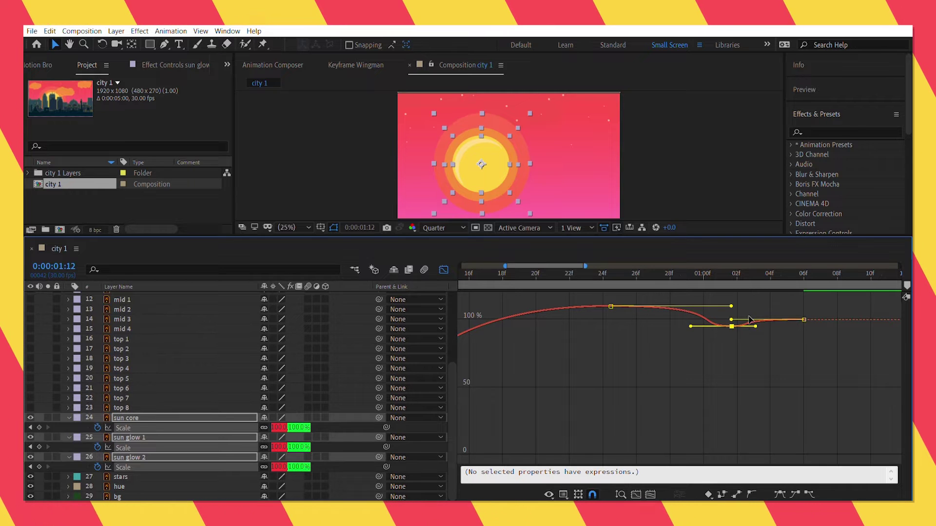
drag(782, 327, 726, 326)
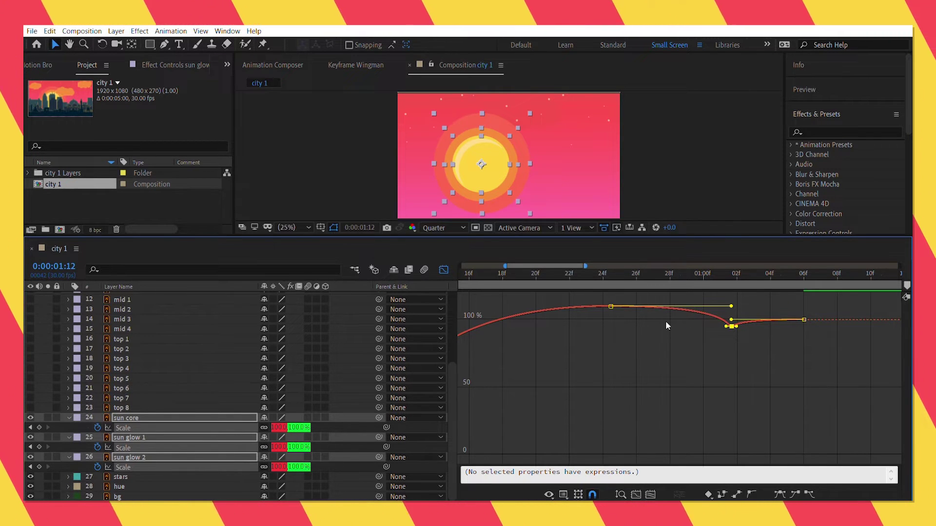
Step: Leave the Graph Editor, show the full five-second timeline, and preview the sun's scale bounce repeatedly from the start
click(444, 270)
drag(509, 259, 458, 259)
drag(585, 266, 899, 266)
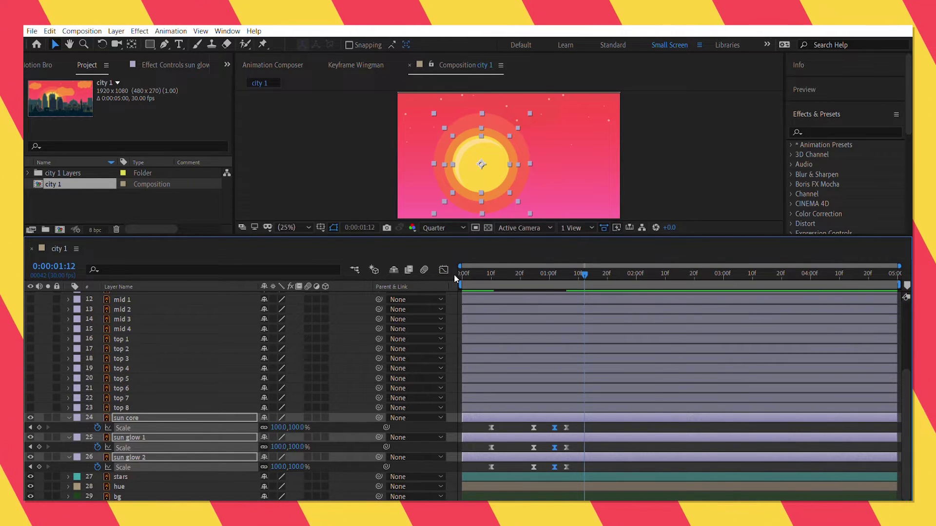
key(space)
key(space)
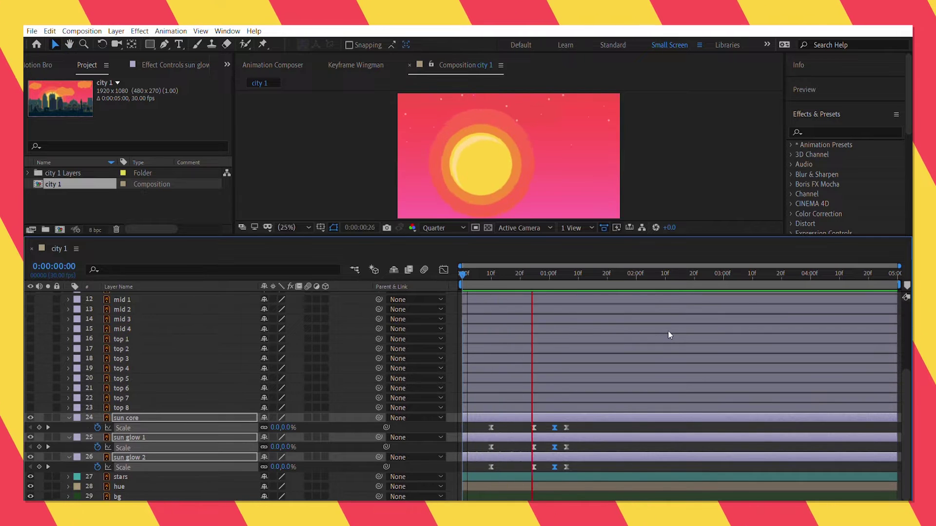
key(space)
key(space)
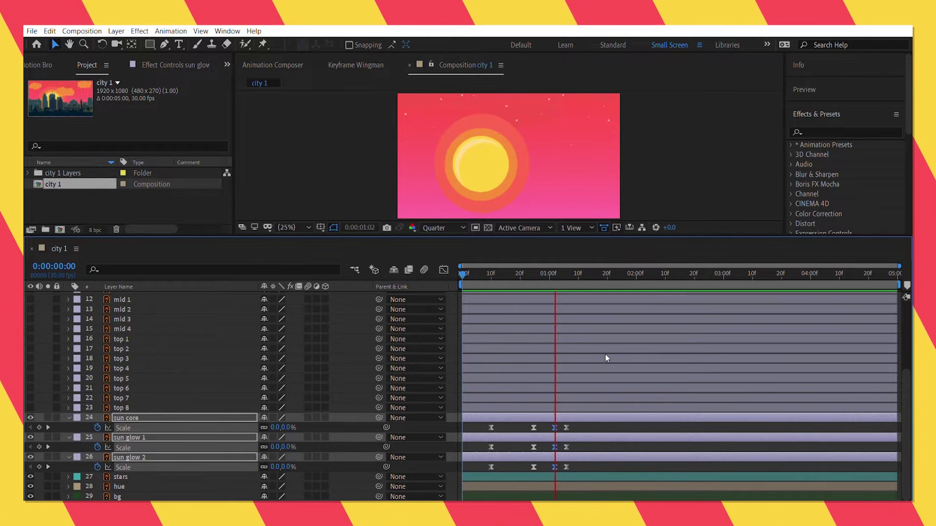
key(space)
key(space)
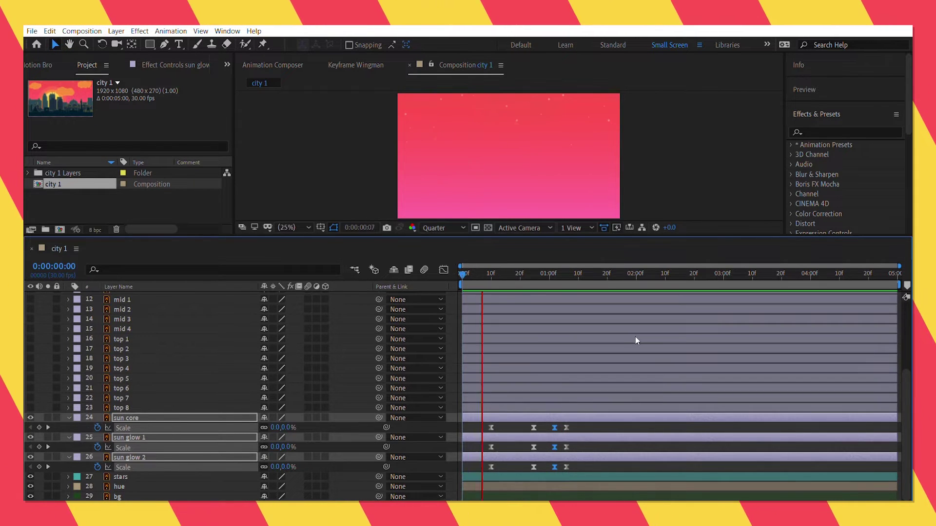
key(space)
Step: Lengthen the incoming handle of the 95% dip on the sun scale curve and review the bounce up to 0:00:01:03
click(443, 269)
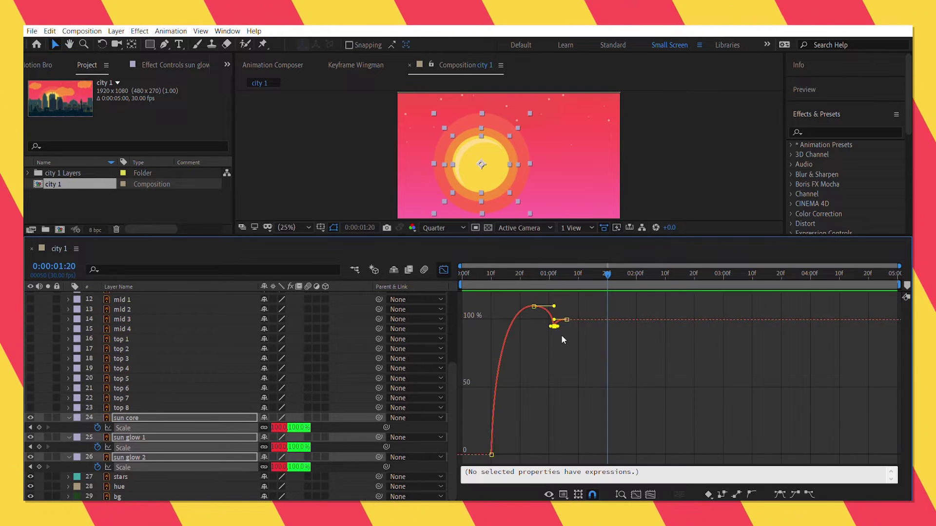
drag(898, 267, 597, 266)
click(804, 319)
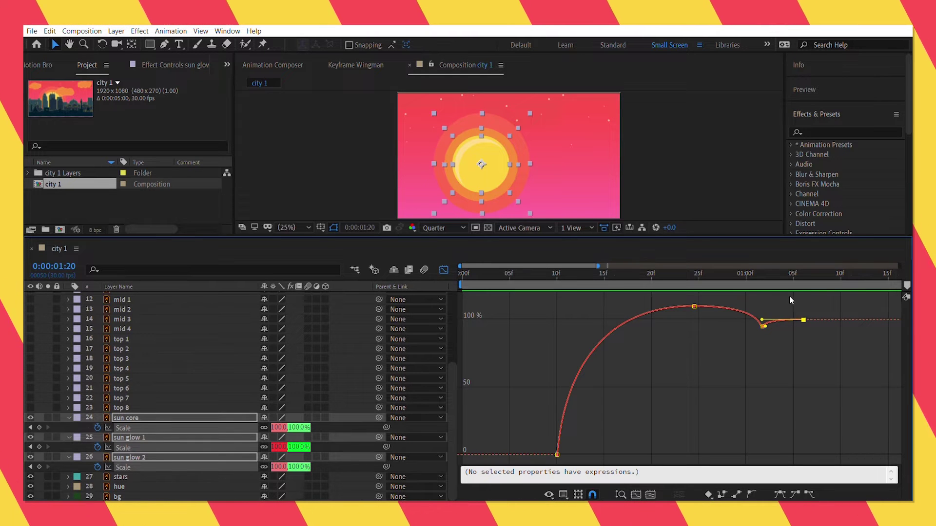
click(783, 322)
drag(751, 314, 724, 327)
drag(548, 273, 527, 272)
key(space)
drag(678, 271, 771, 266)
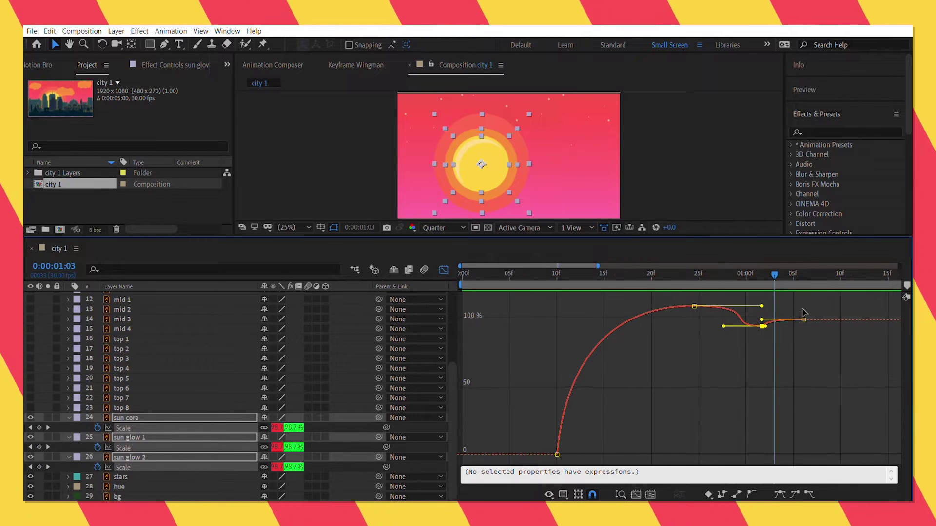
Step: Shift the sun's final 100% scale keyframe to about 0:00:01:07 and shorten its incoming curve handle
drag(803, 319, 818, 332)
key(ctrl+z)
click(756, 319)
click(790, 321)
key(ctrl+z)
drag(782, 308, 792, 307)
Step: Preview the revised sun bounce and return to the keyframe view with the full timeline shown
key(space)
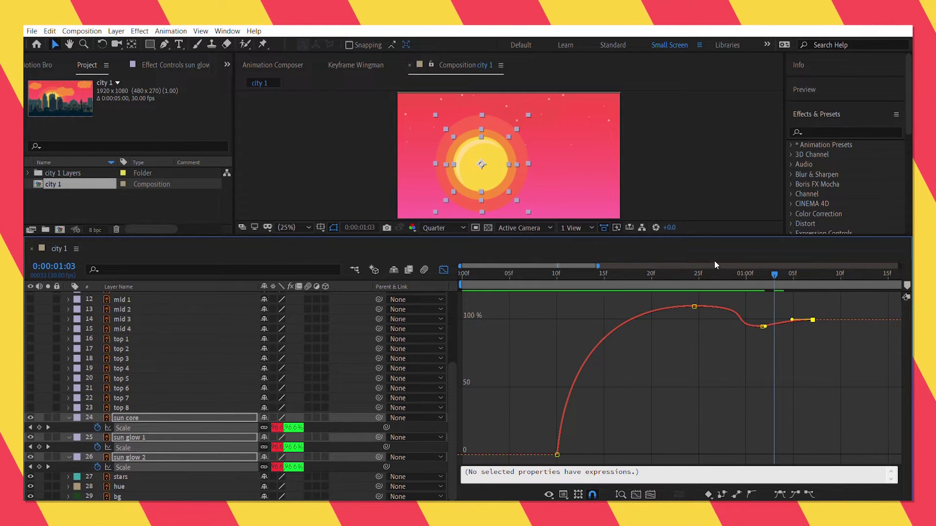
key(space)
click(443, 269)
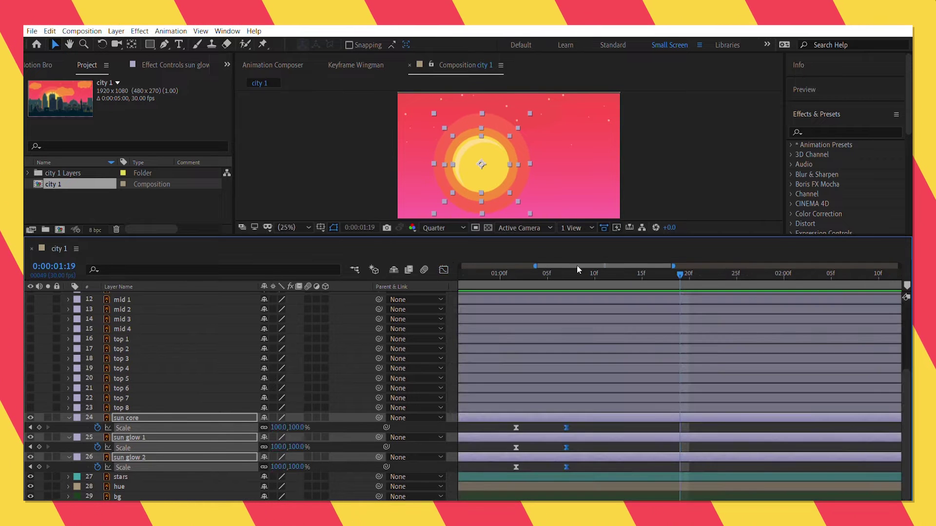
drag(674, 266, 900, 266)
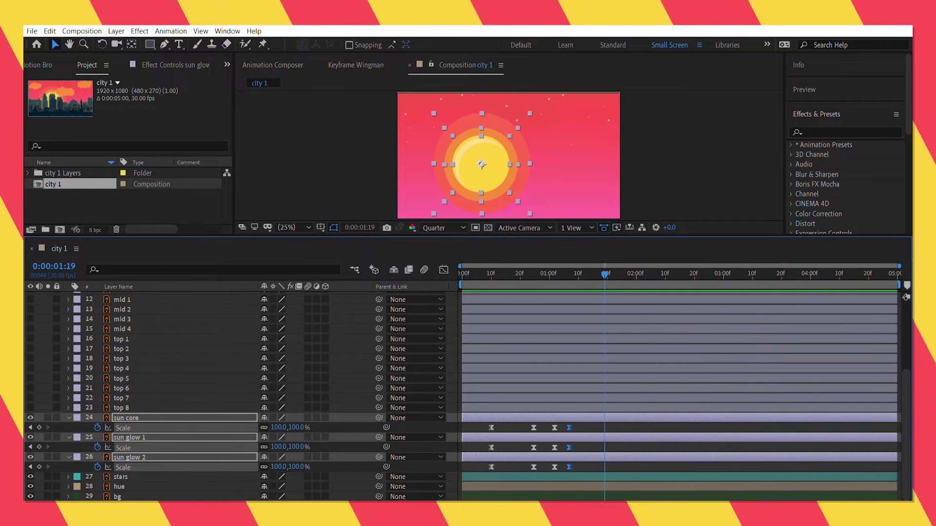
key(space)
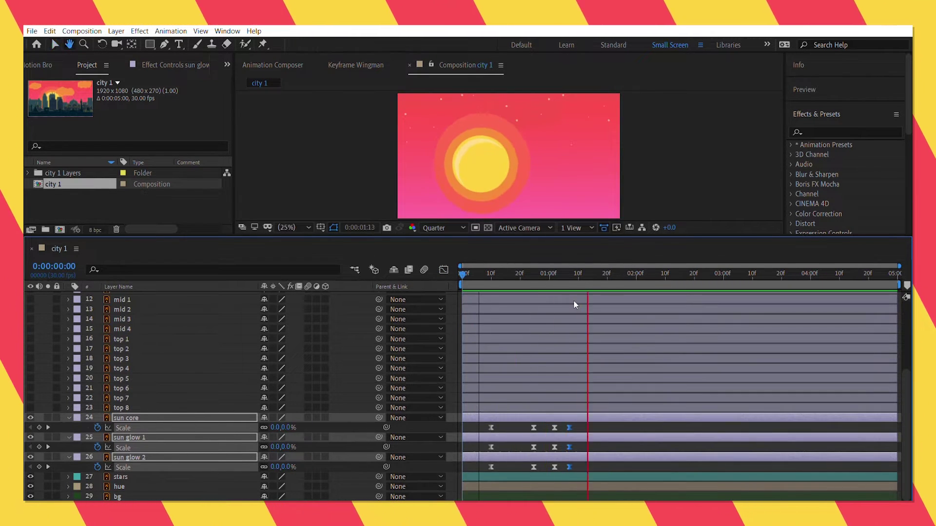
key(space)
Step: Delay the sun glow 1 layer by about 3 frames and sun glow 2 by about 7 frames, and preview the stagger
click(607, 437)
click(609, 455)
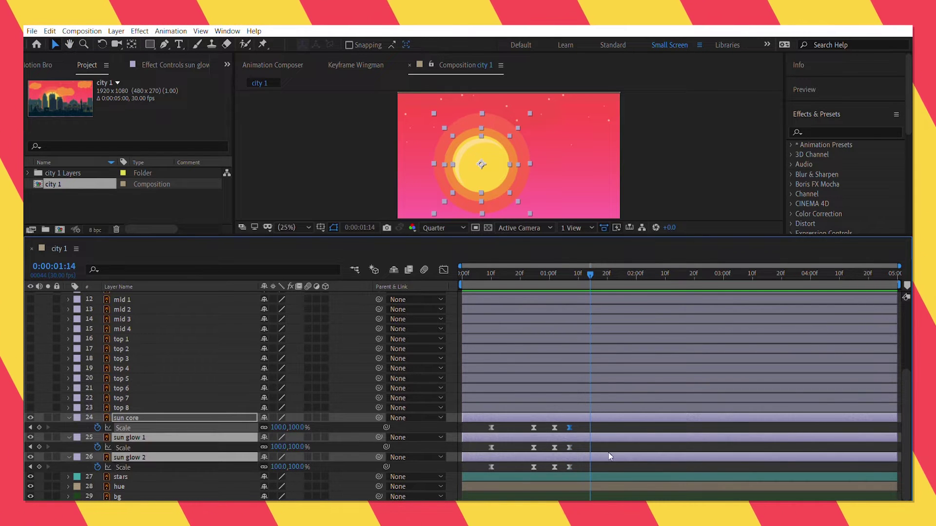
click(604, 448)
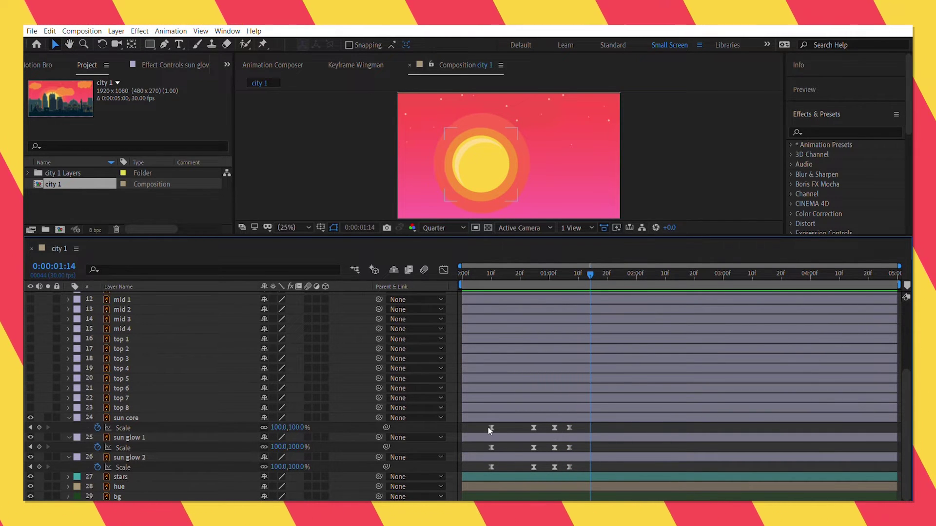
drag(489, 429, 516, 449)
key(space)
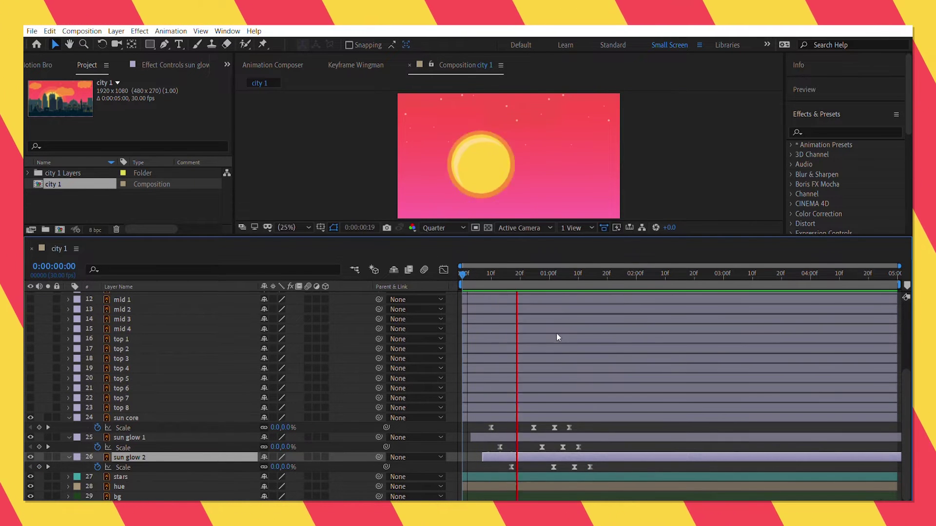
key(space)
Step: Re-stagger the glows so sun glow 1 starts about 6 frames in and sun glow 2 about 3 frames in, and preview
mouse_move(511, 436)
mouse_down()
mouse_move(519, 437)
mouse_move(503, 451)
mouse_up()
drag(497, 273, 459, 270)
key(space)
key(space)
key(space)
key(space)
key(space)
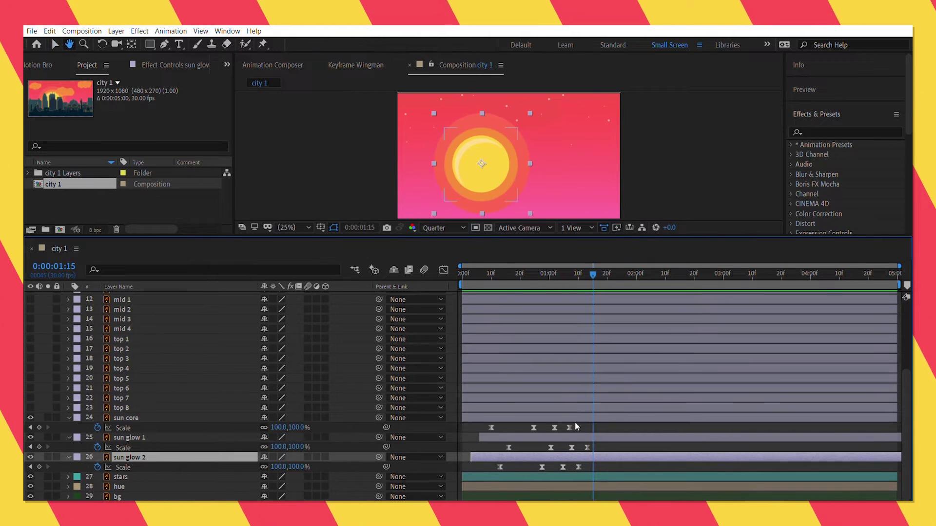
Step: Delay sun glow 1 to start about 10 frames in and sun glow 2 about 5 frames in, and preview the stagger
drag(513, 438, 534, 437)
drag(498, 274, 459, 272)
key(space)
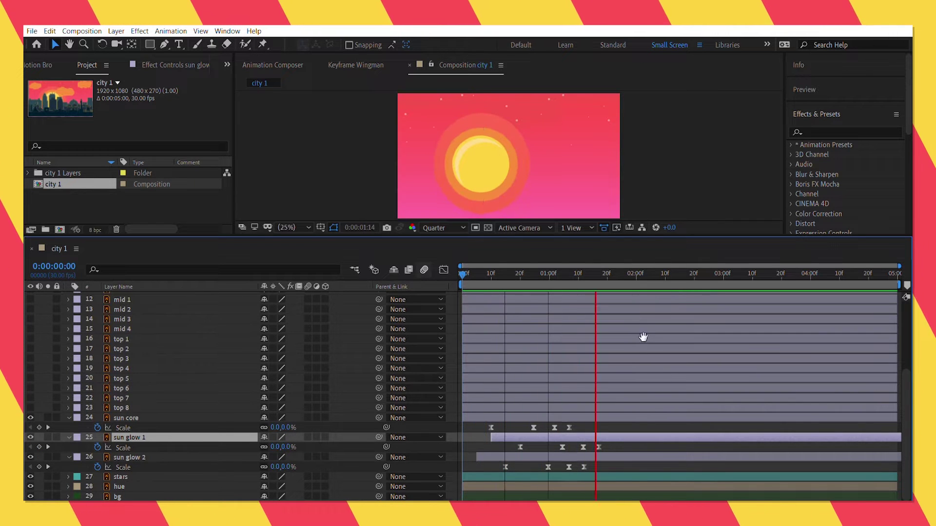
key(space)
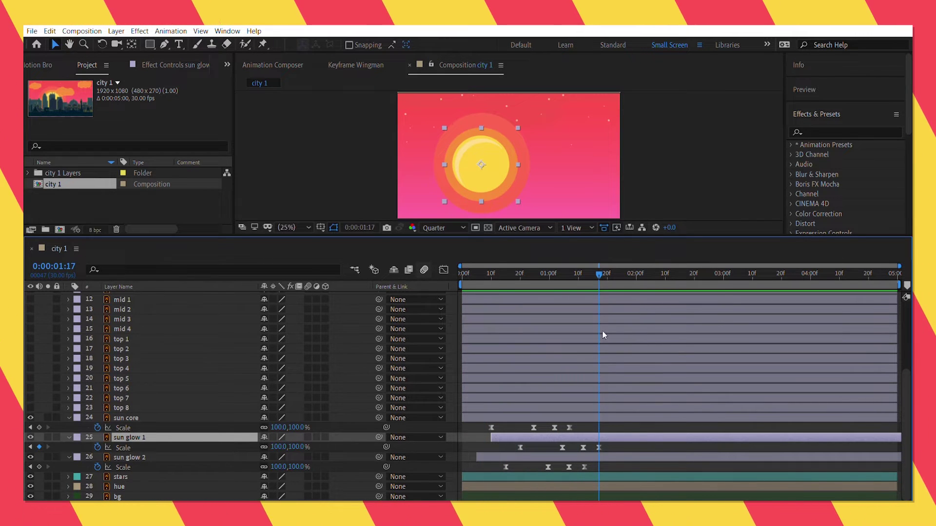
key(space)
key(space)
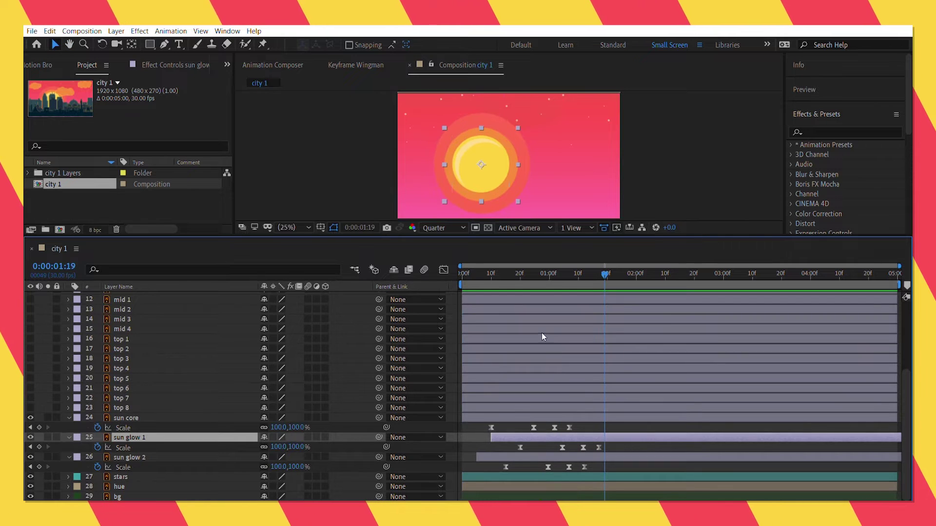
Step: Collapse the sun layers' keyframe properties and make the base layer visible
click(69, 417)
click(68, 437)
click(69, 448)
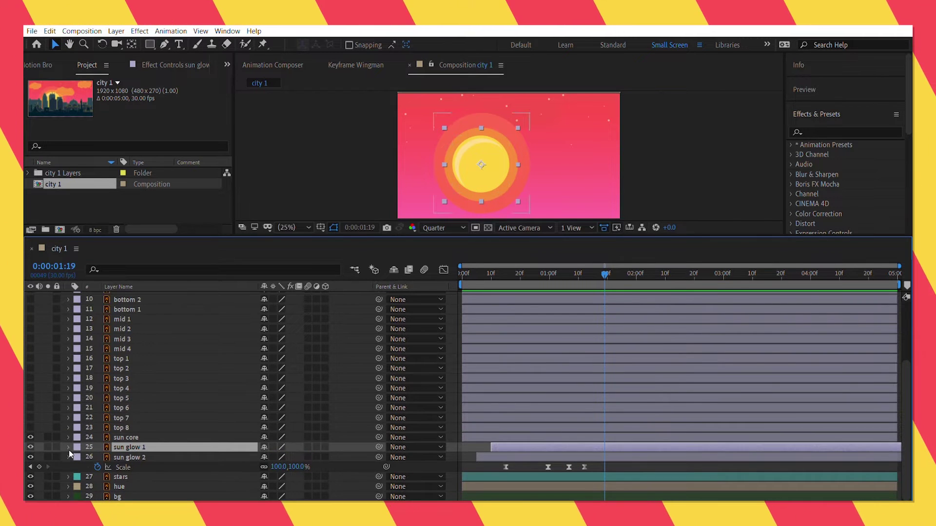
scroll(69, 433, up, 2)
scroll(68, 412, up, 3)
click(31, 326)
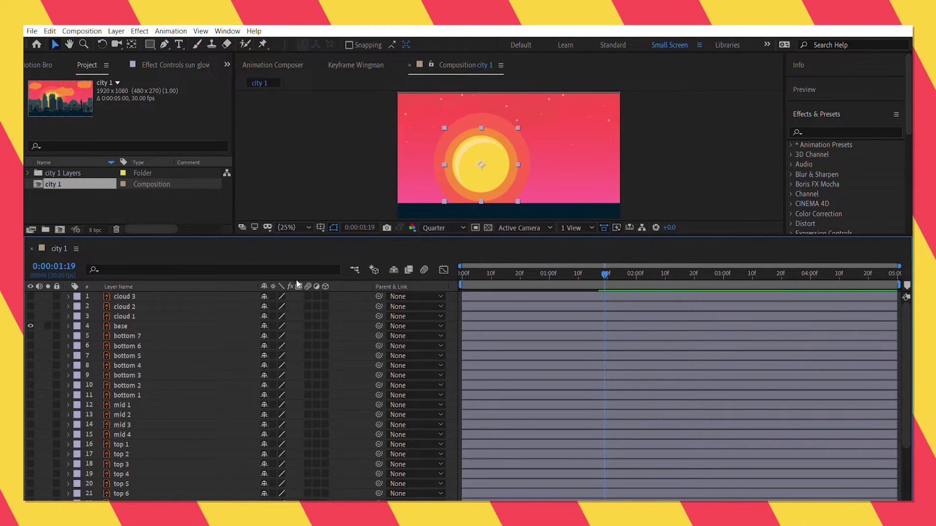
Step: Animate the base layer's Position from 0:00:00:08 so it rises into the frame from below with a short bounce
drag(510, 273, 485, 265)
click(128, 326)
key(p)
click(98, 336)
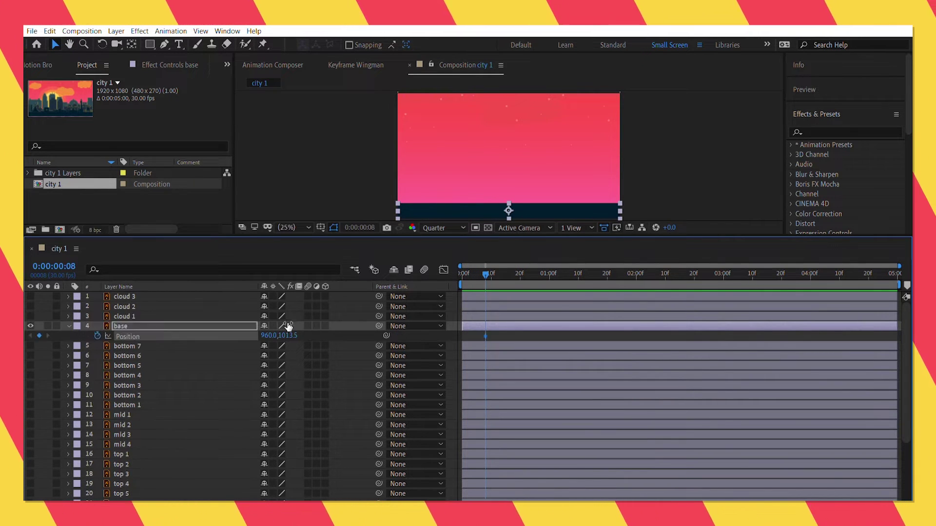
drag(276, 335, 264, 330)
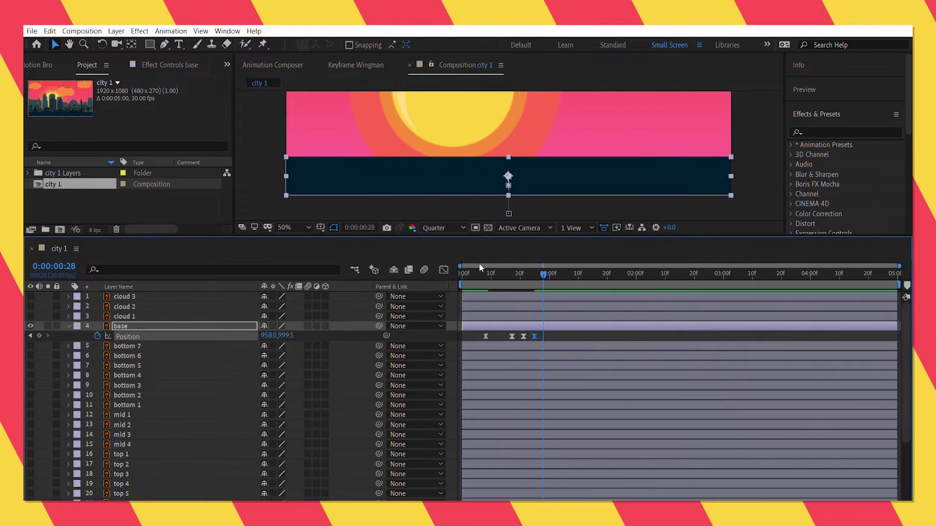
Step: Check the base layer's bounce and its motion graph, and preview the animation from the start
drag(543, 274, 489, 274)
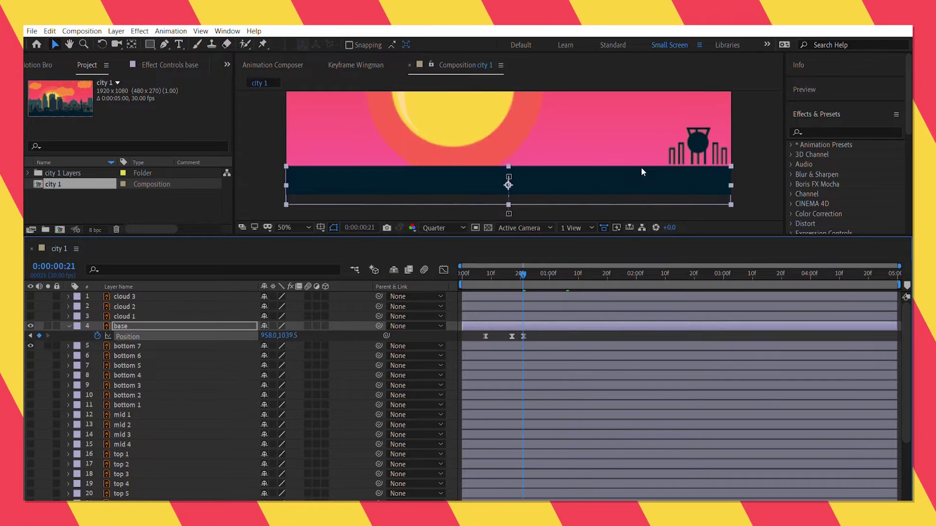
key(shift+F3)
key(shift+F3)
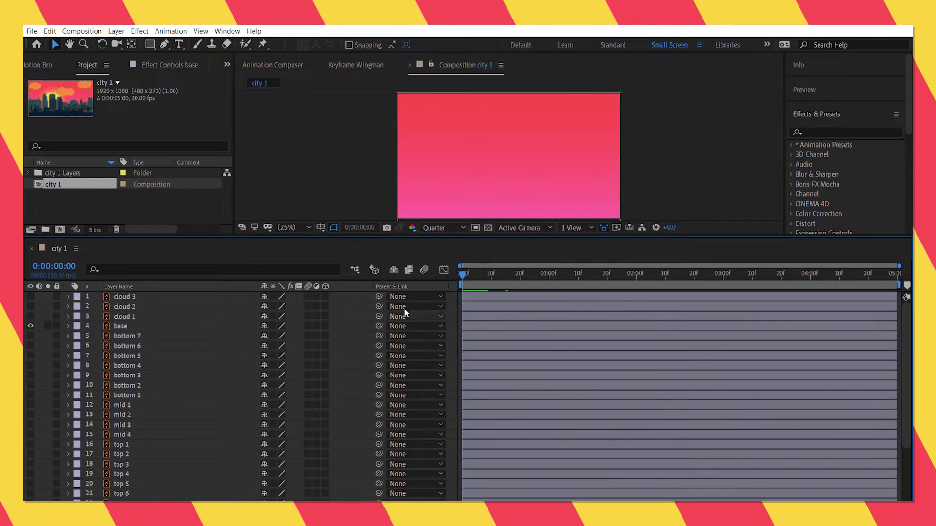
key(space)
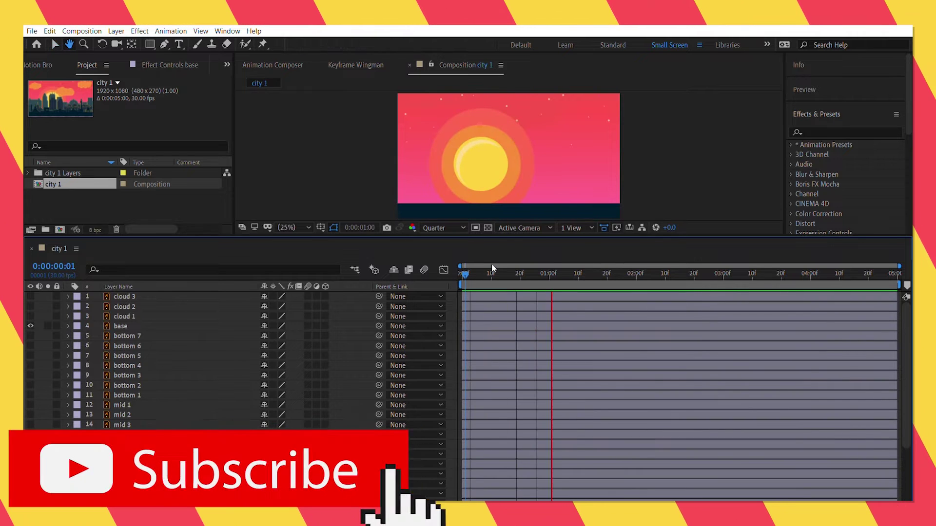
Step: Find the Stylize Glow effect and apply it to the stars layer
scroll(231, 343, down, 3)
click(146, 467)
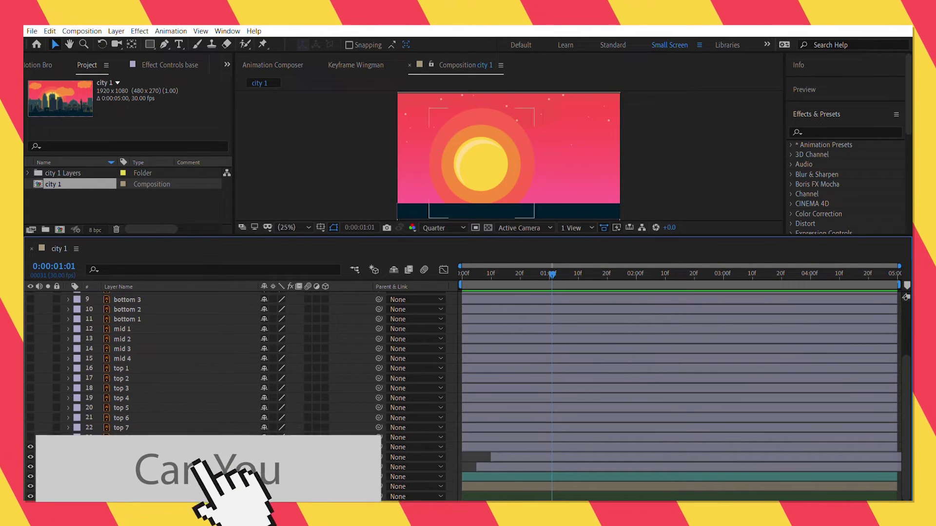
click(146, 477)
click(802, 132)
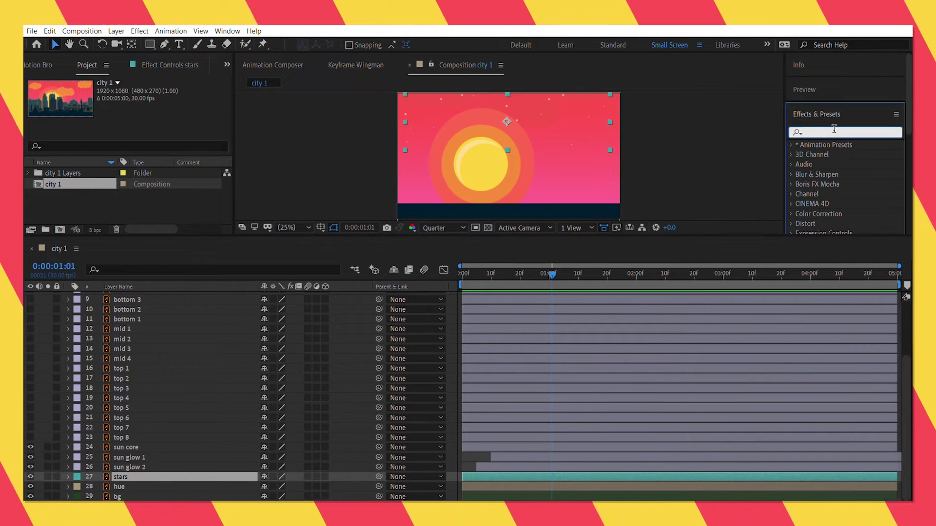
text(glow)
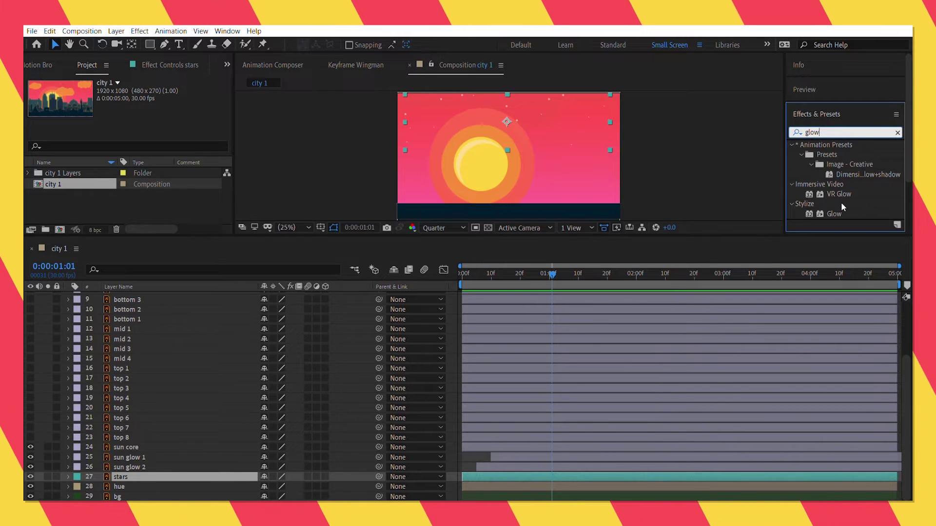
double_click(834, 214)
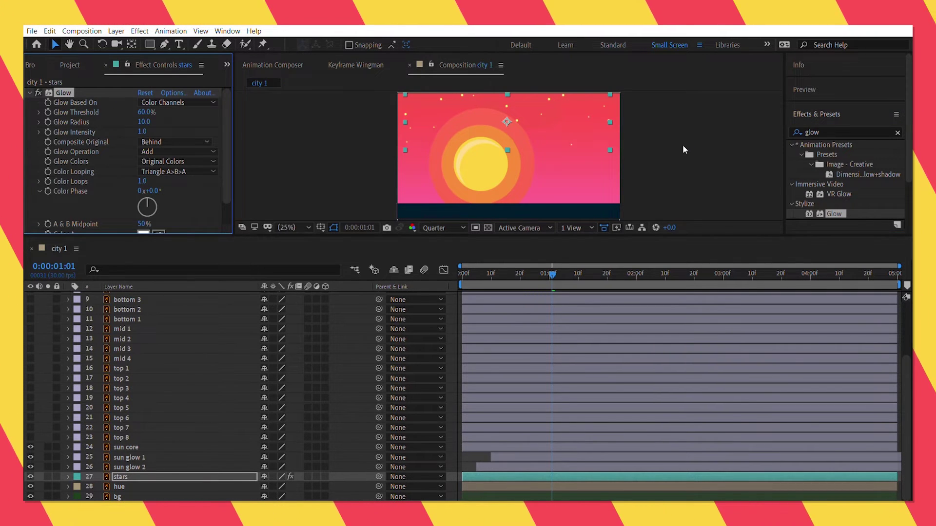
Step: Give the stars' Glow an orange-yellow Color A and a bright yellow Color B, and set Glow Colors to A & B Colors
drag(492, 264, 437, 263)
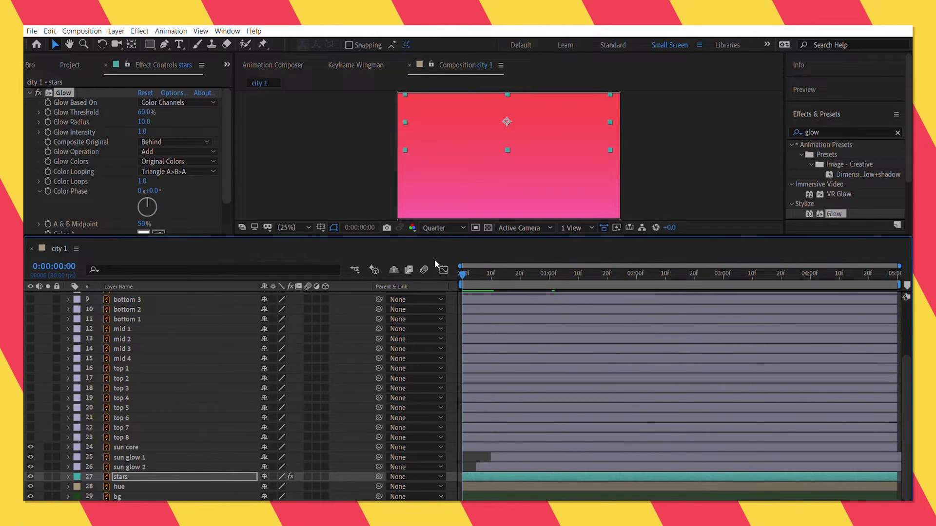
scroll(169, 184, down, 1)
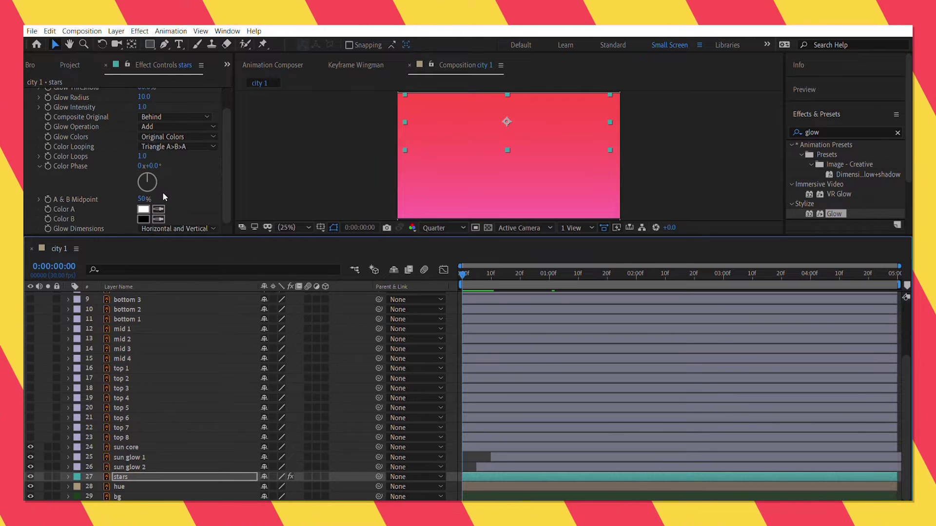
click(143, 209)
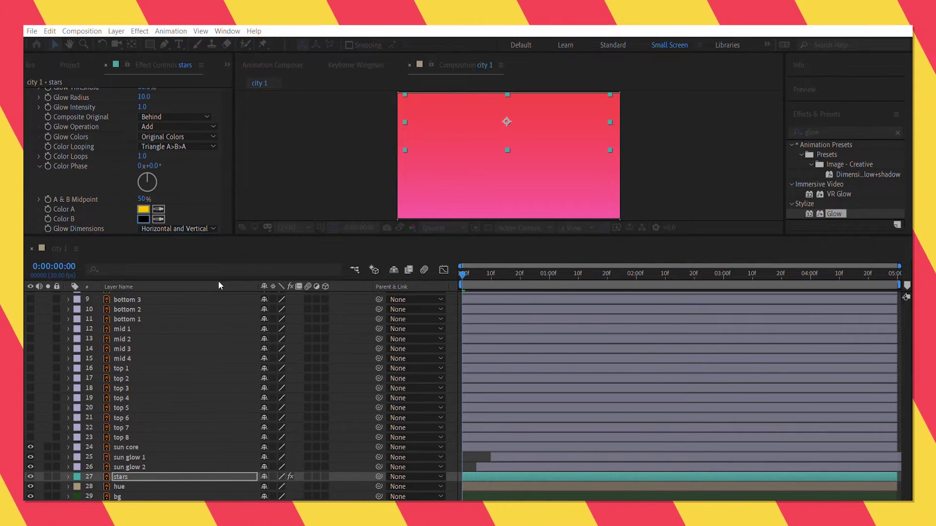
click(230, 184)
click(294, 190)
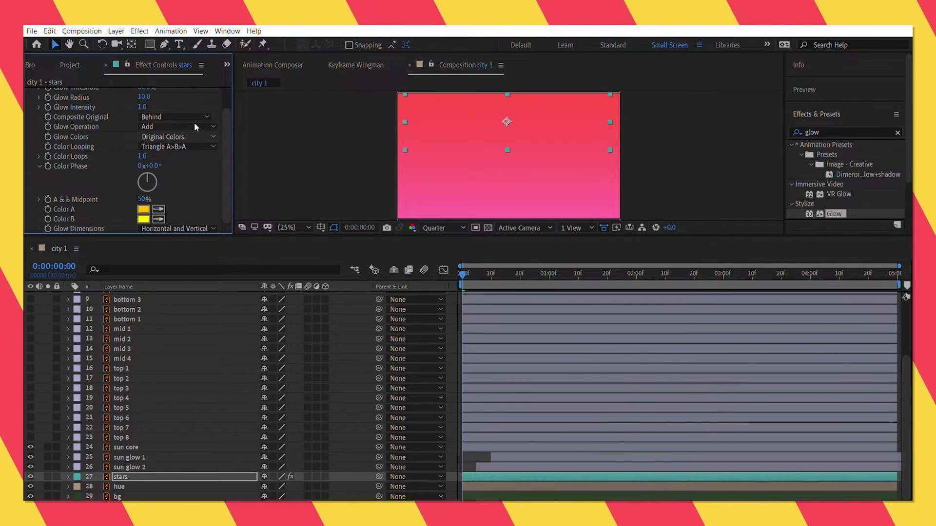
click(193, 137)
click(191, 148)
scroll(161, 131, up, 2)
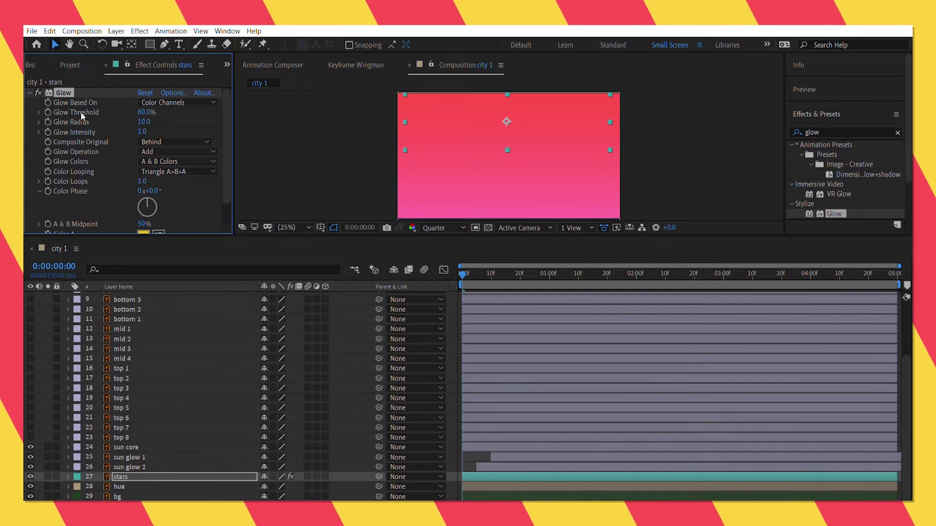
Step: Try a Glow Radius of 25 for the stars at the start of the composition
click(144, 122)
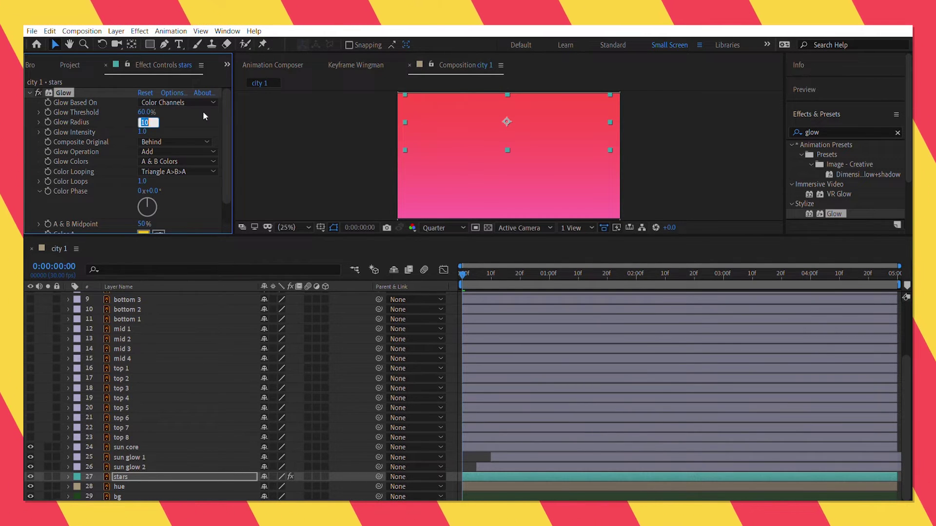
text(25.)
key(Return)
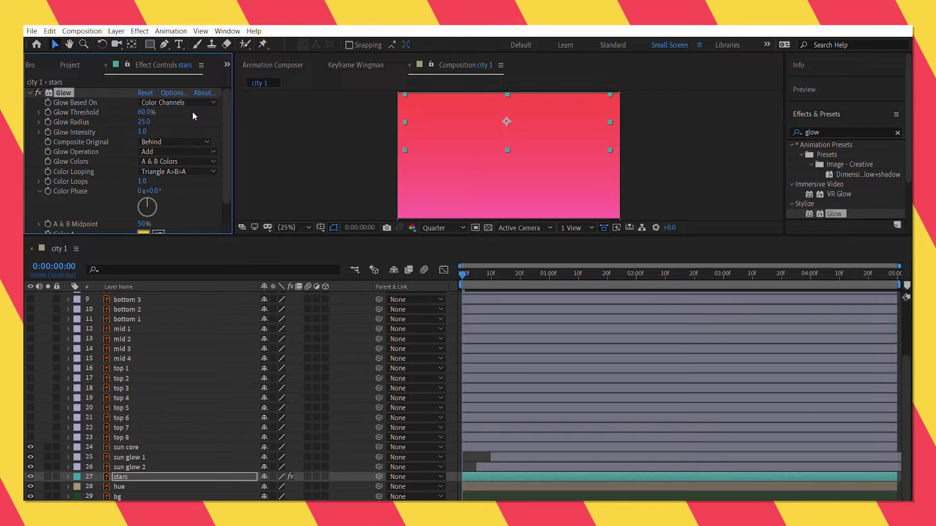
Step: Keyframe the stars' Glow Radius at 0 at 0:00:00:00 and reveal the layer's animated properties
click(144, 122)
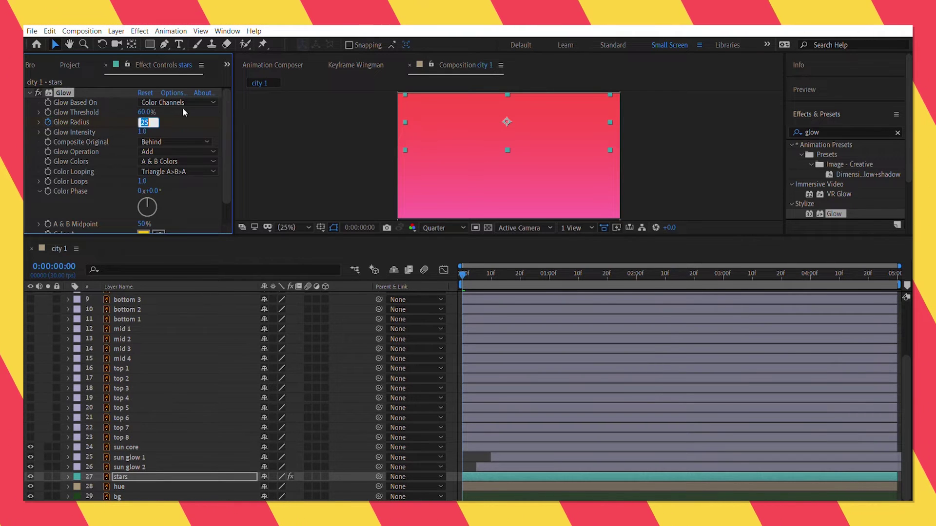
text(0)
key(Return)
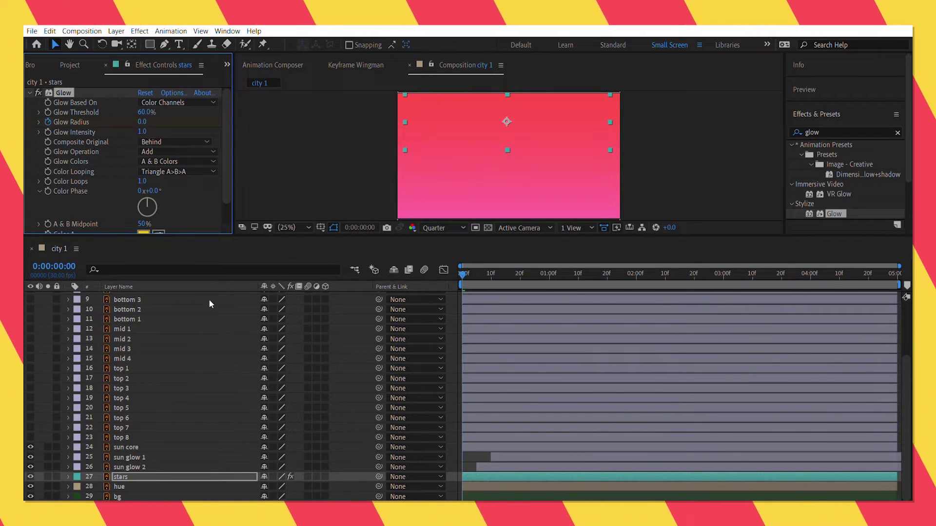
key(u)
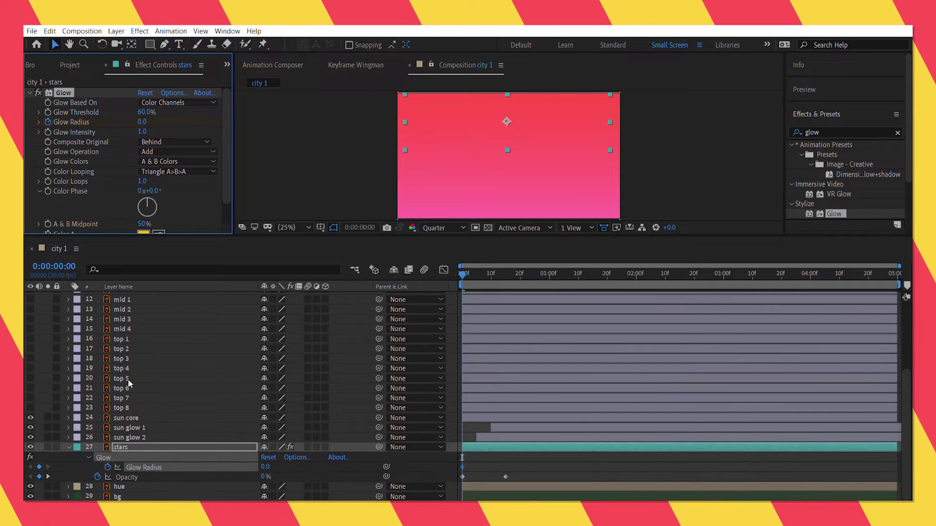
Step: Keyframe the stars' Glow Radius to 25 at 0:00:00:07 and back to 0 at 0:00:00:14, and preview the pulse
click(480, 264)
drag(480, 261, 483, 261)
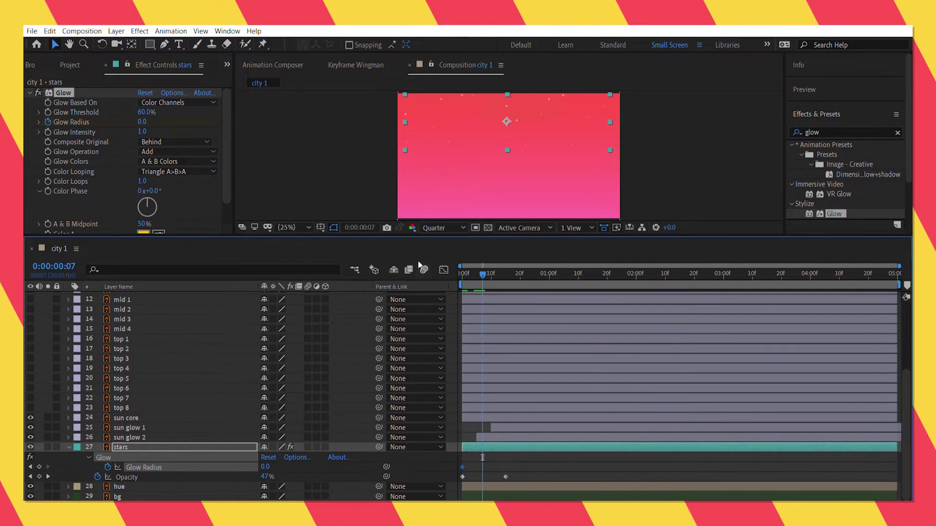
click(144, 122)
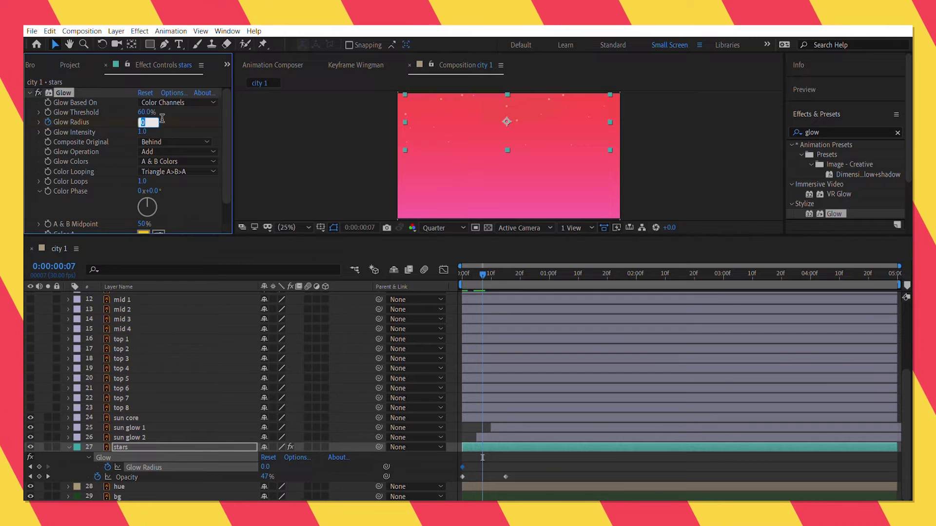
text(25.)
drag(461, 264, 502, 261)
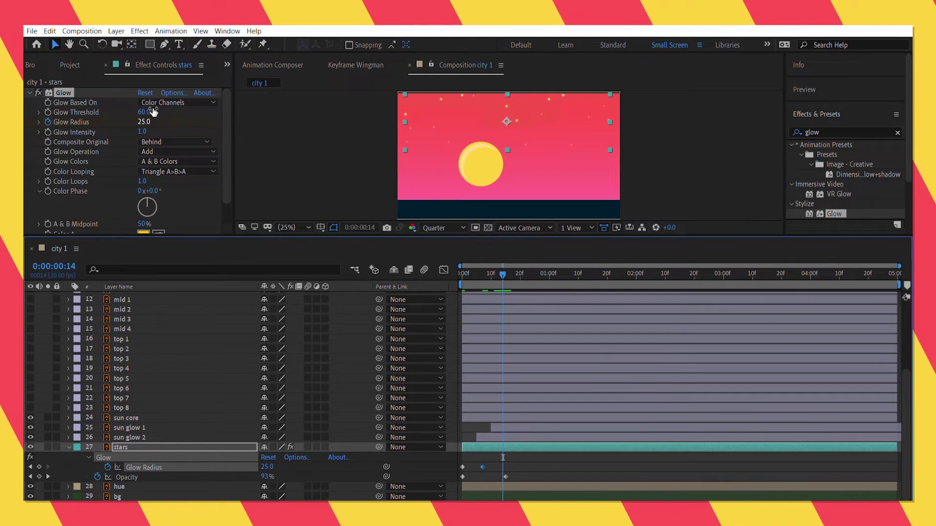
click(145, 121)
key(Return)
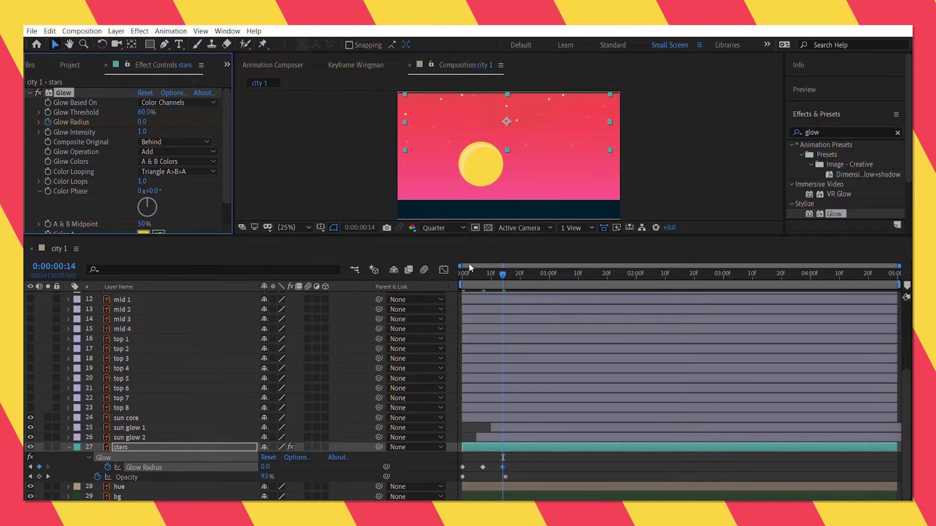
drag(496, 271, 439, 273)
key(space)
key(space)
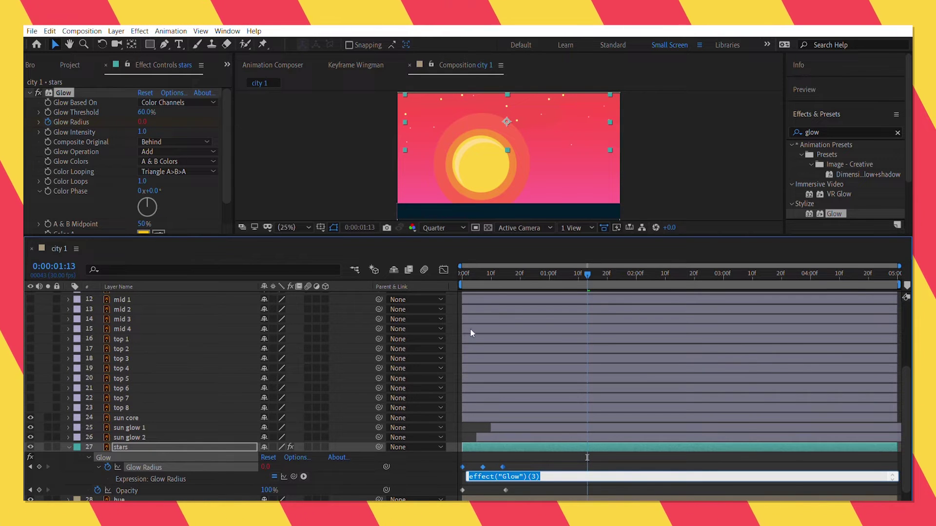
Step: Loop Glow Radius with loopOut(type = "cycle", numKeyframes = 0) and spread its last two keyframes to about 0:00:00:15 and 0:00:00:29
text(loopOut(type = "cycle", numKeyframes = 0))
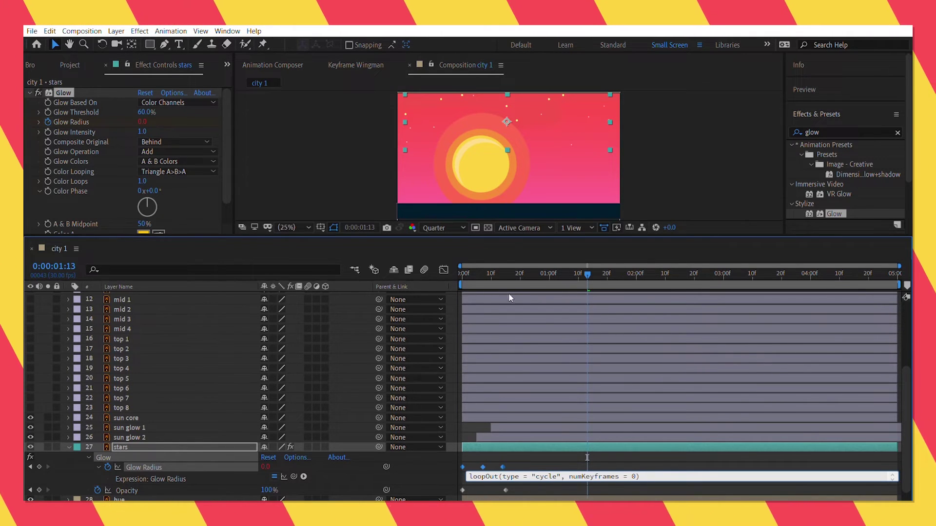
drag(508, 278, 431, 260)
key(space)
key(space)
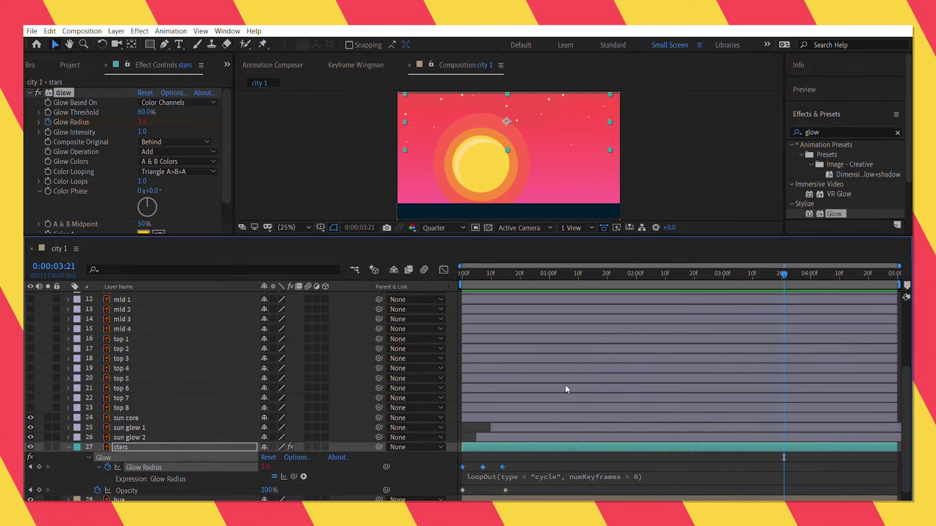
drag(504, 454, 547, 454)
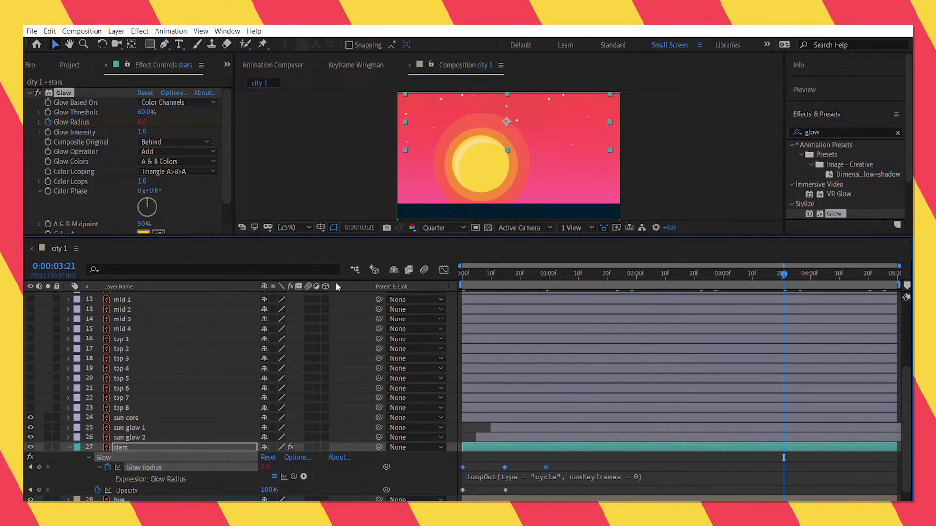
Step: Set the stars' Glow Intensity to 2.3 and preview the twinkling from the start
click(155, 131)
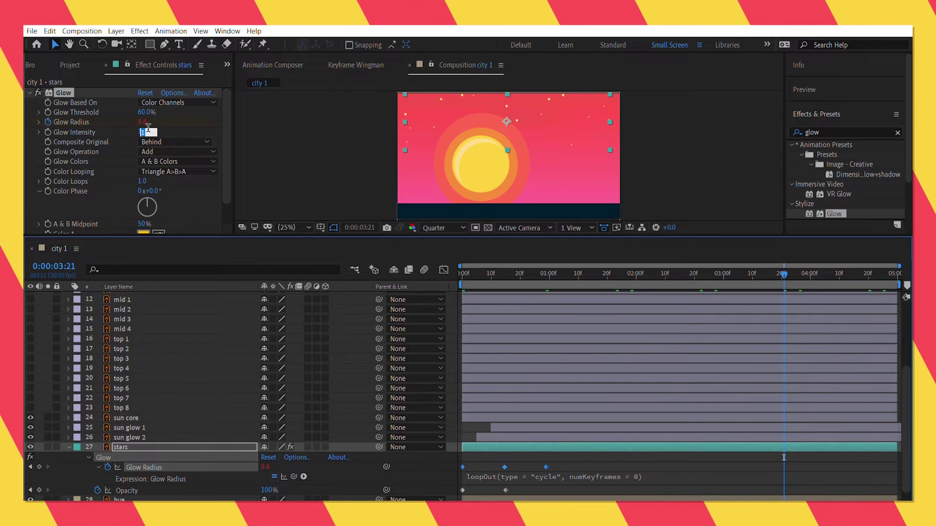
text(2.3)
click(185, 257)
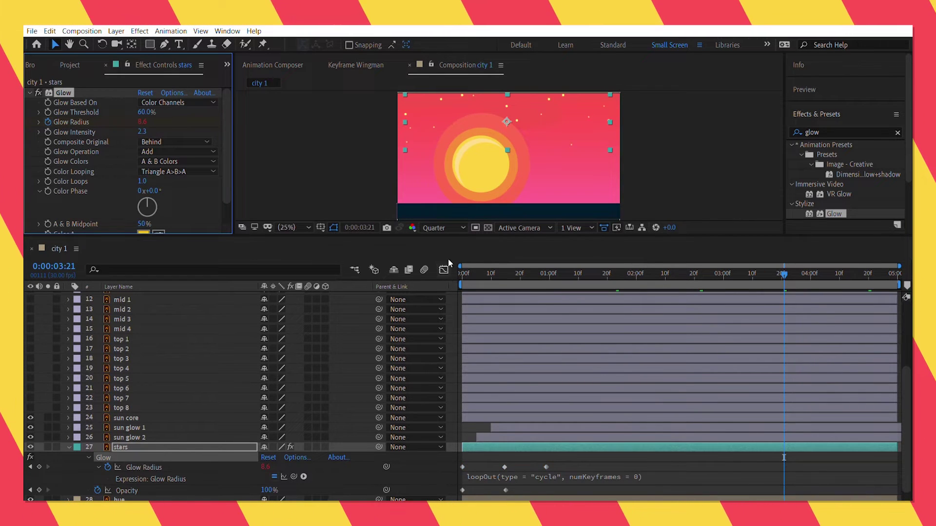
click(459, 273)
key(space)
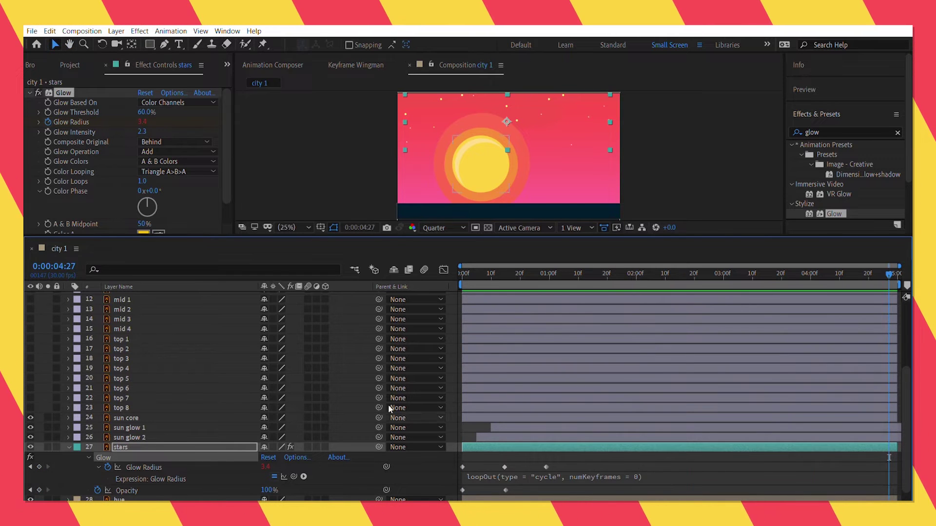
Step: Collapse the stars layer's properties and preview the animation from the start
click(69, 447)
key(space)
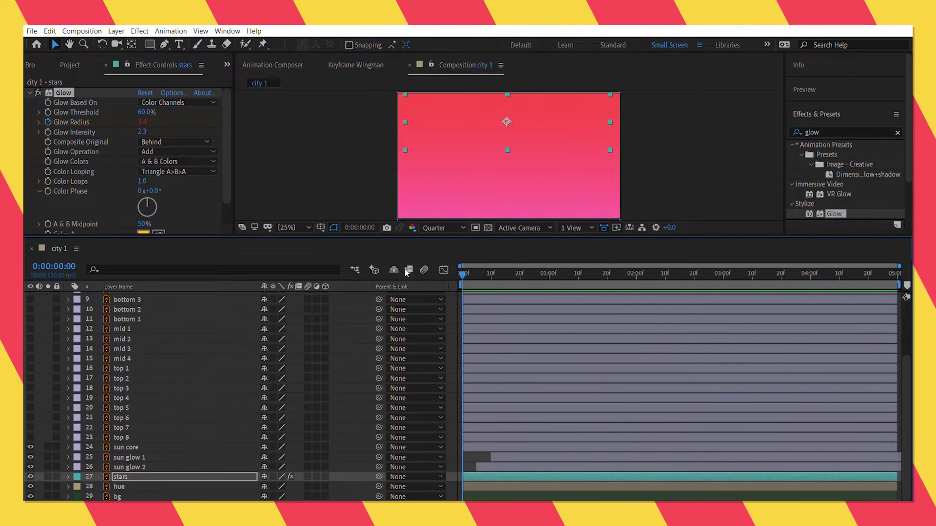
key(space)
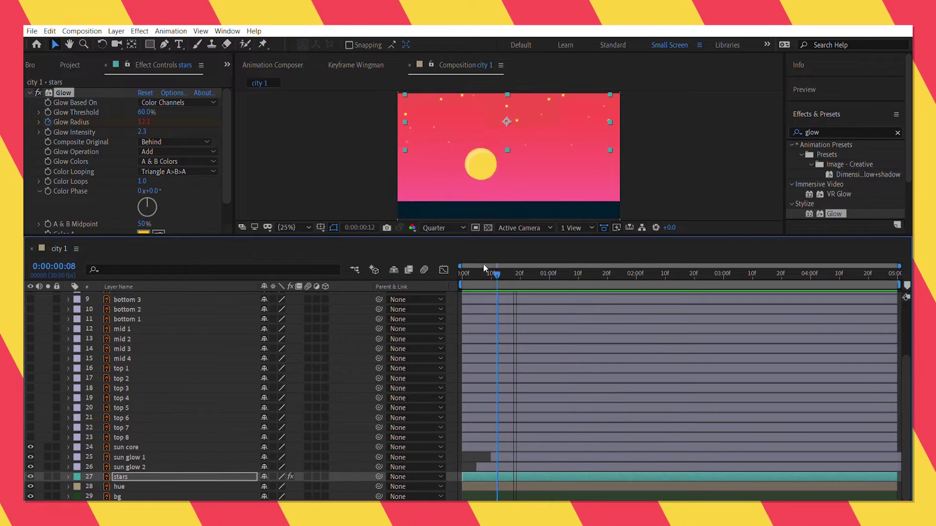
key(space)
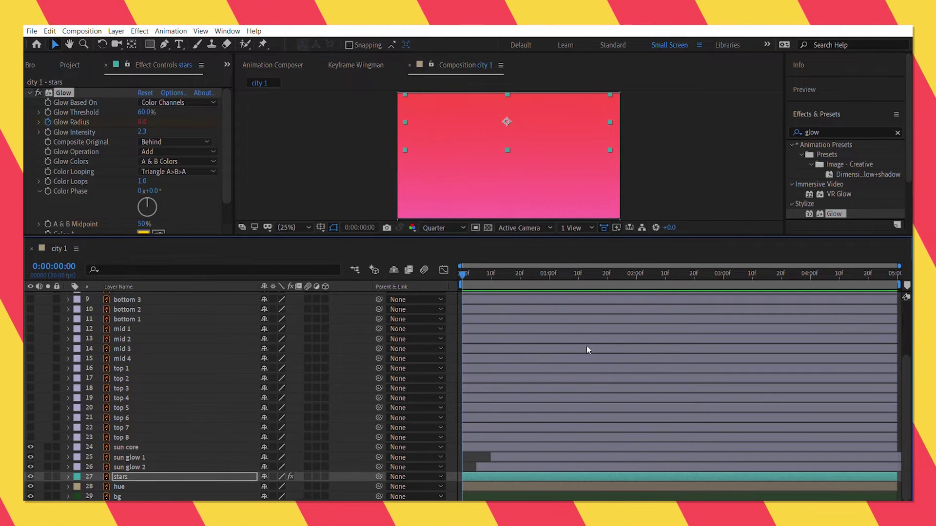
key(space)
Step: Turn on the visibility of layers bottom 1 through bottom 7
scroll(195, 331, up, 3)
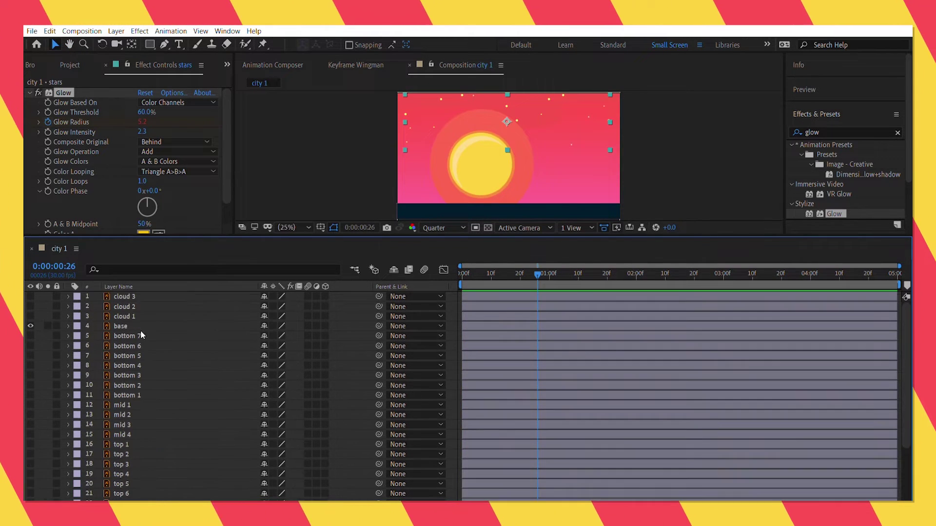
drag(30, 395, 28, 335)
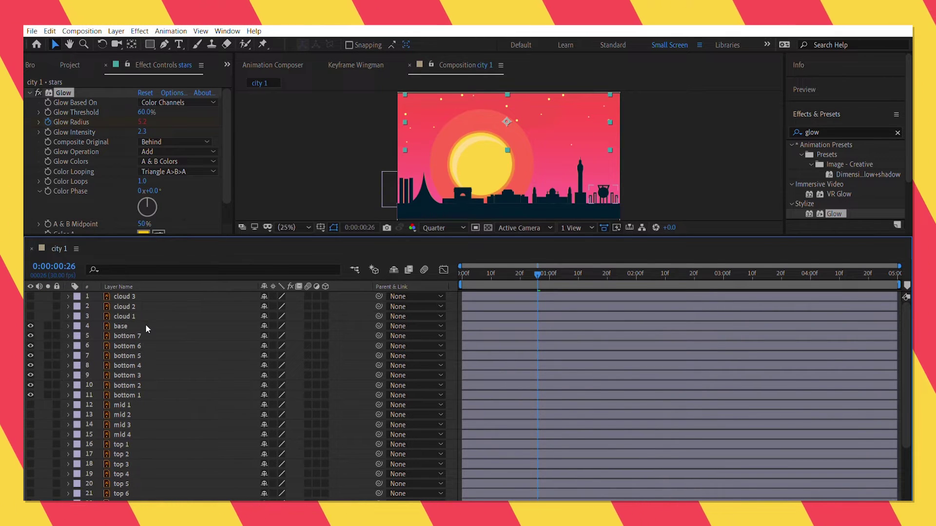
click(441, 228)
click(444, 248)
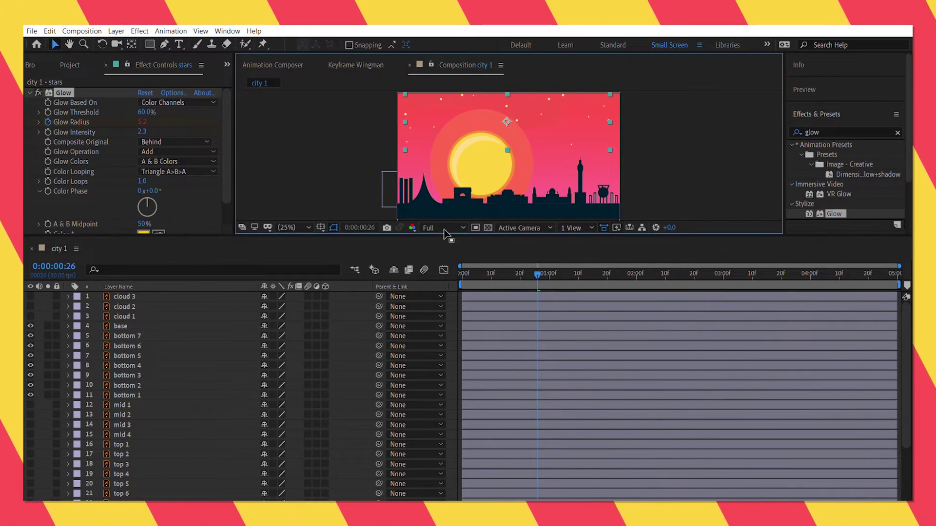
click(444, 228)
click(443, 277)
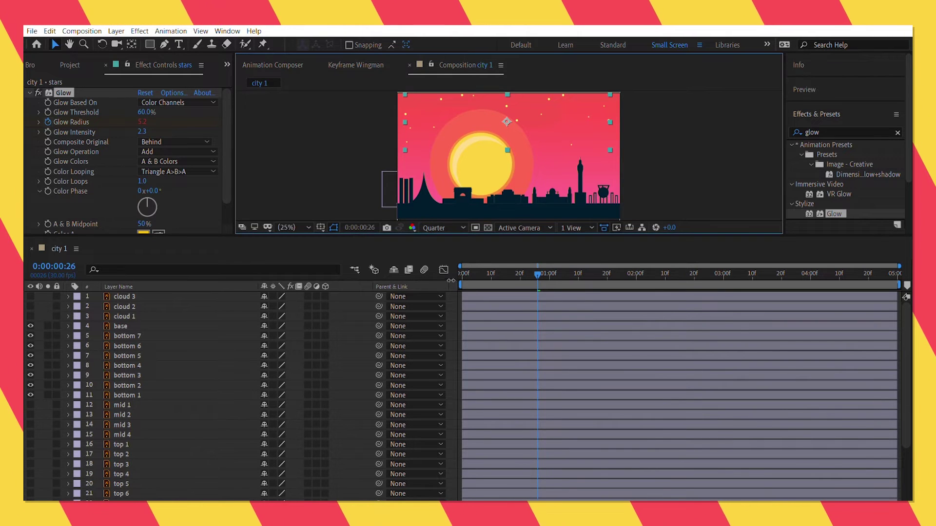
click(487, 206)
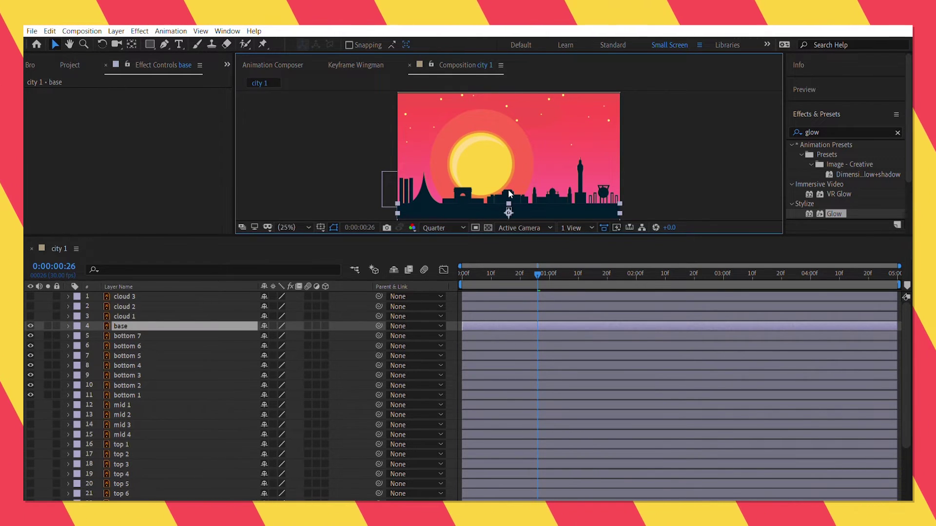
key(Return)
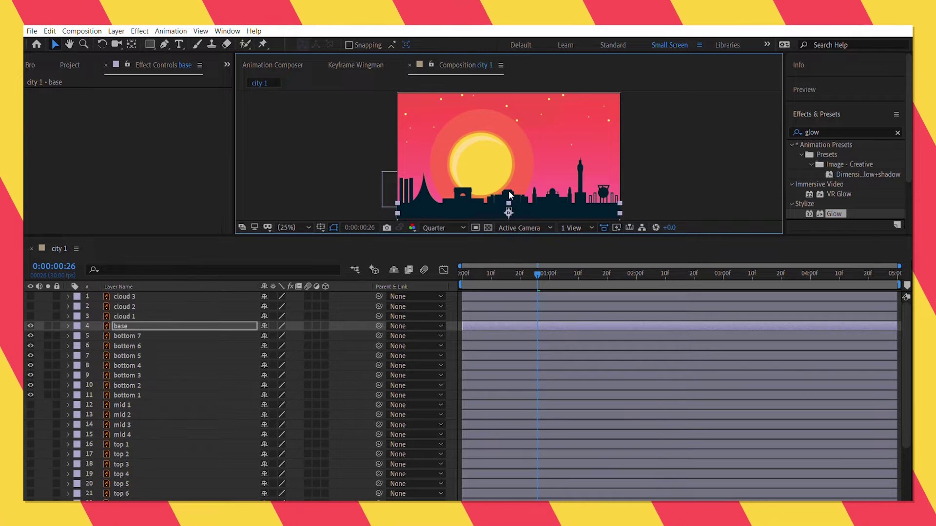
click(682, 190)
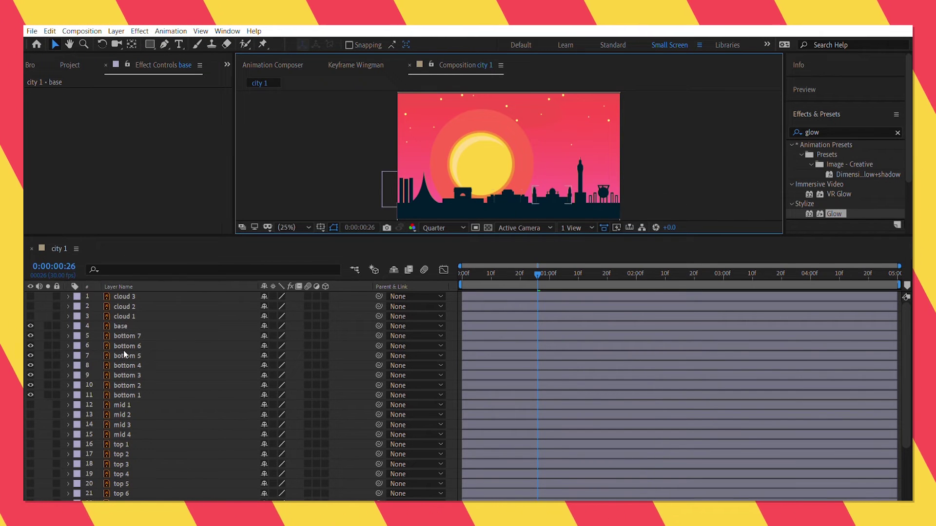
Step: Select layers bottom 1 through bottom 7 and keyframe their Scale at 0% at 0:00:00:26
click(152, 393)
shift+click(155, 335)
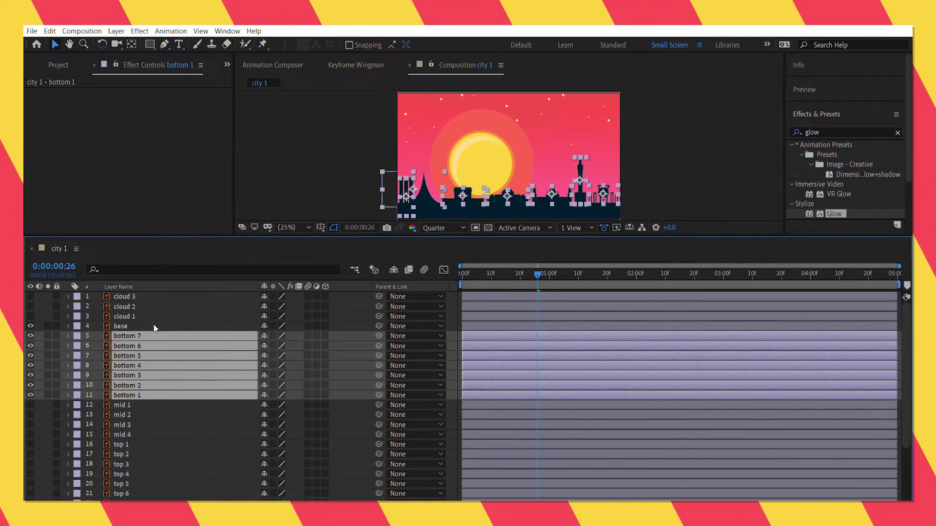
key(alt+shift+s)
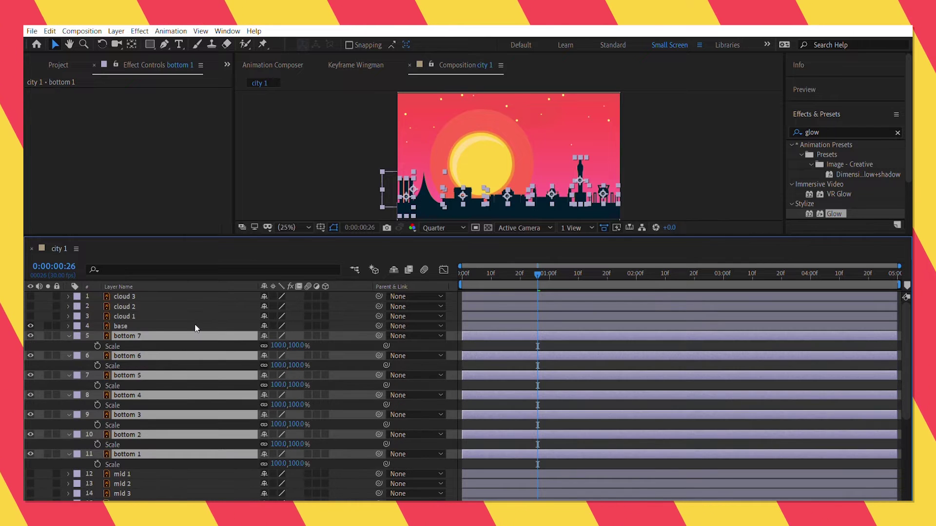
click(299, 343)
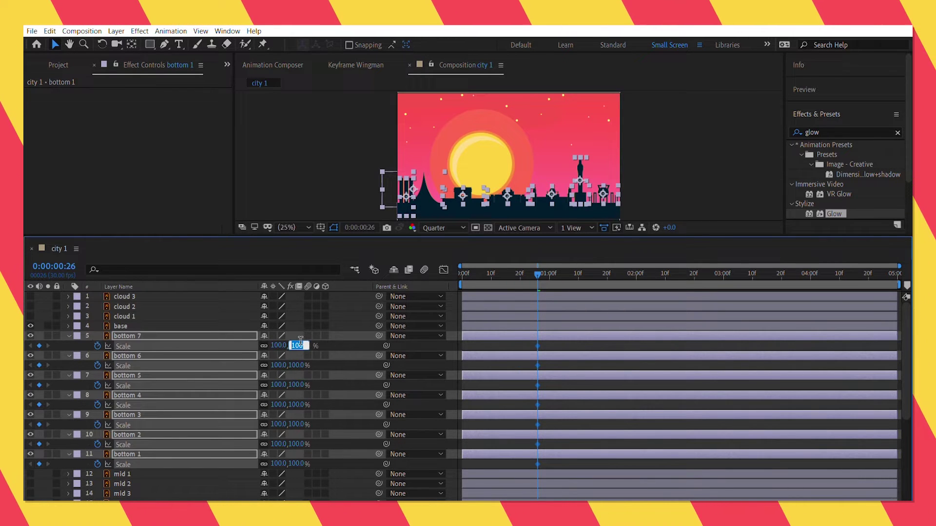
text(0)
key(Return)
Step: Keyframe the bottom layers' Scale at 115% at 0:00:01:09
click(579, 270)
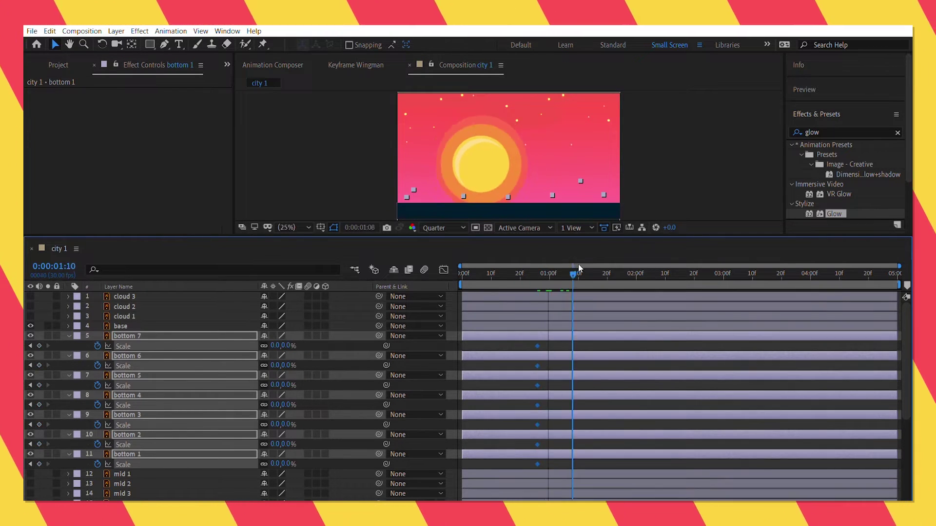
key(Page_Up)
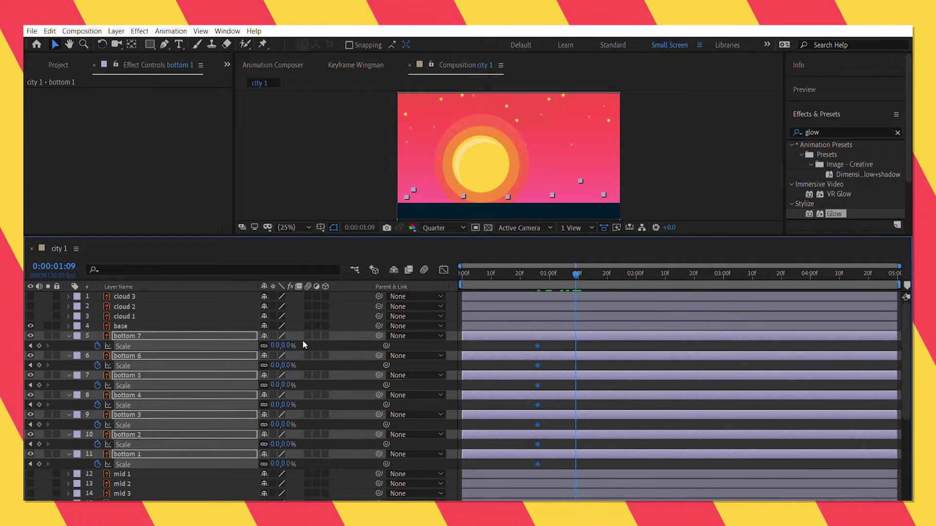
click(284, 346)
text(115)
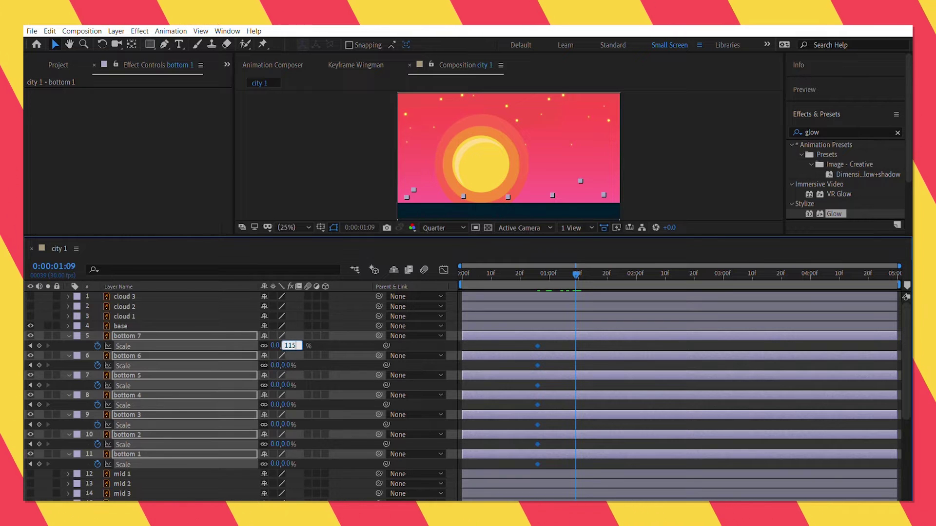
key(Return)
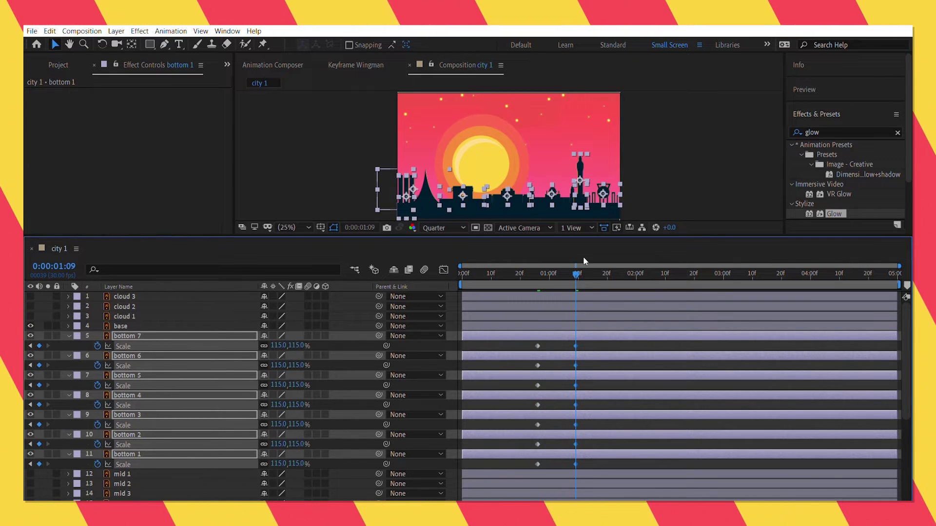
Step: Keyframe the bottom layers' Scale at 94% at 0:00:01:16
drag(580, 258, 596, 261)
click(297, 346)
text(9)
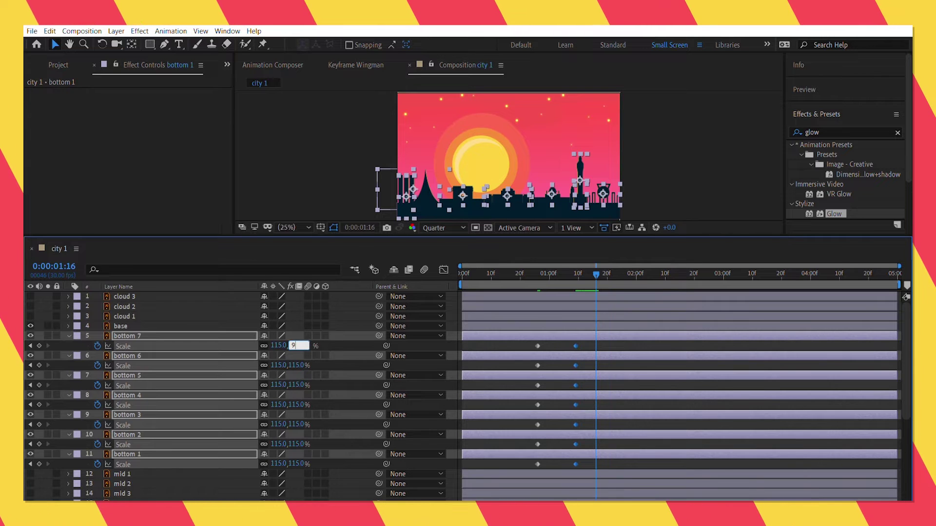
text(4)
key(Return)
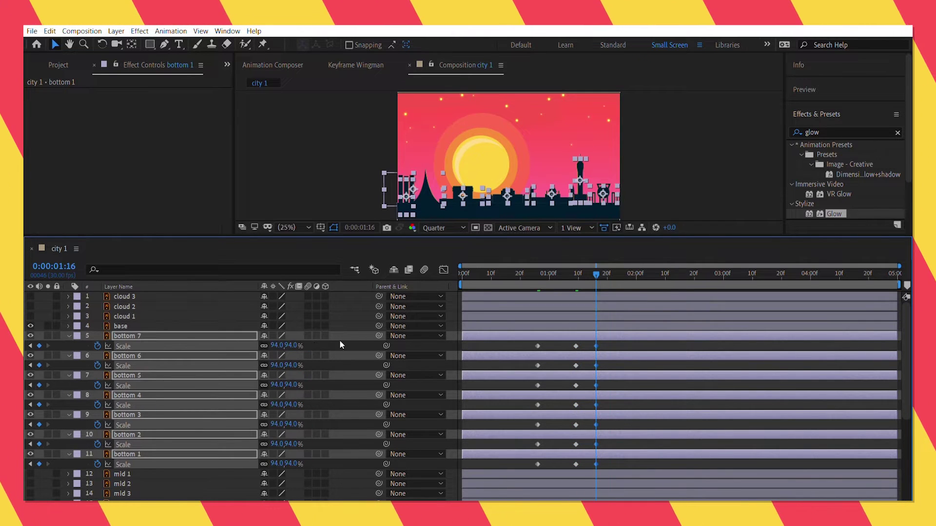
Step: Keyframe the bottom layers' Scale at 100% at 0:00:01:23 and preview the bounce
click(616, 270)
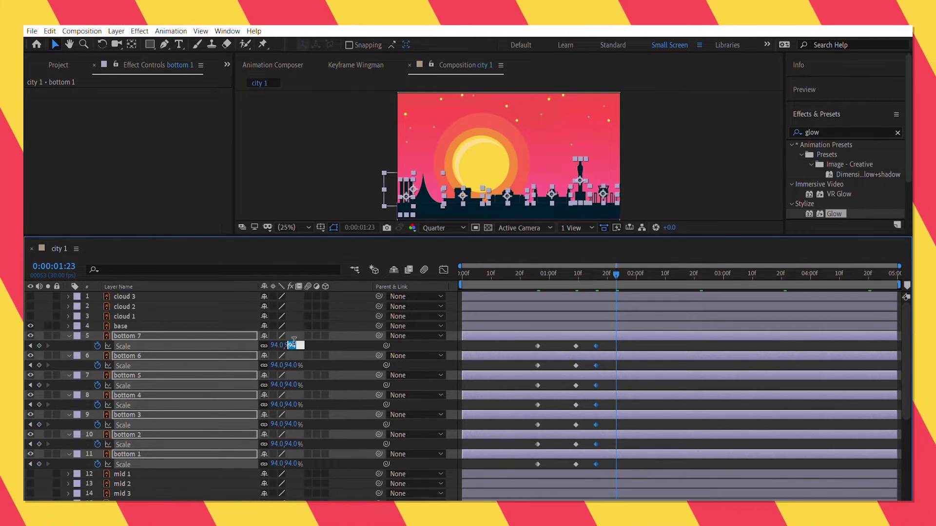
text(100)
key(Return)
key(space)
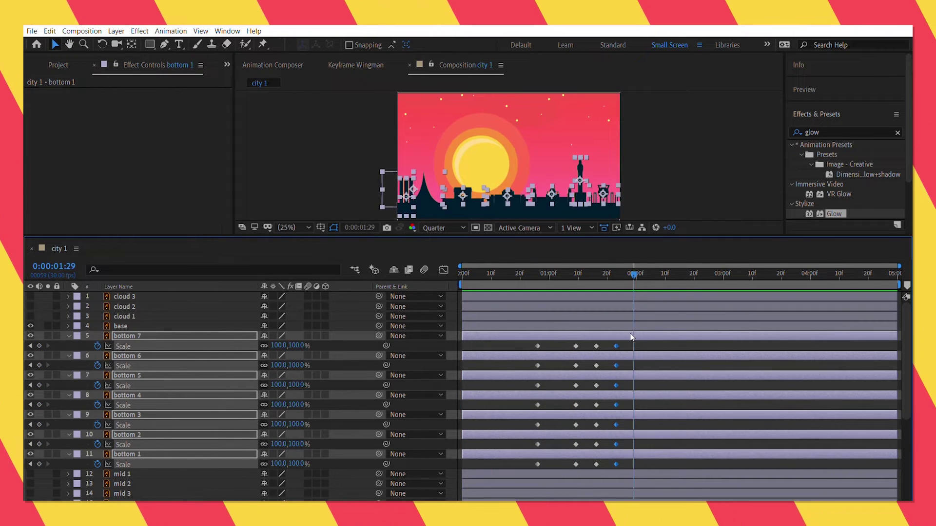
Step: Apply Easy Ease to all the bottom layers' Scale keyframes and shift them earlier to start at about 0:00:00:22
drag(657, 465, 522, 328)
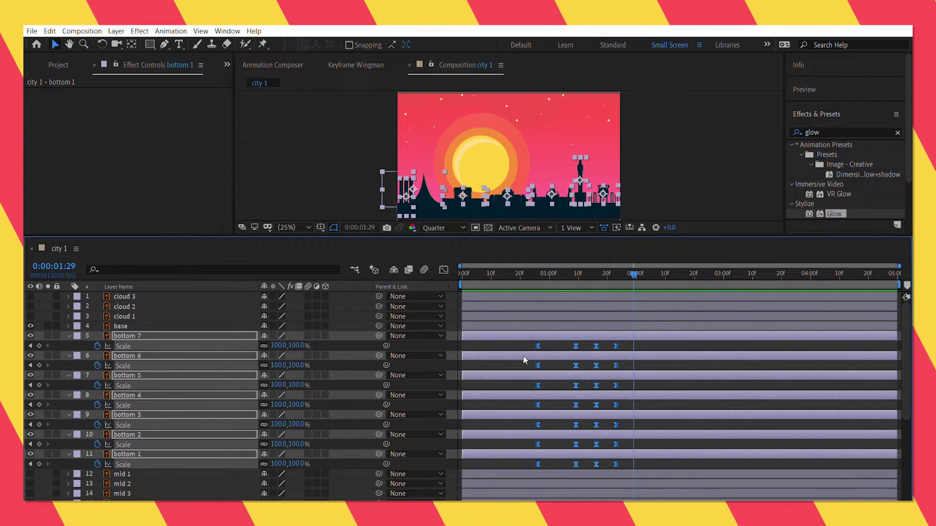
key(F9)
drag(536, 347, 525, 347)
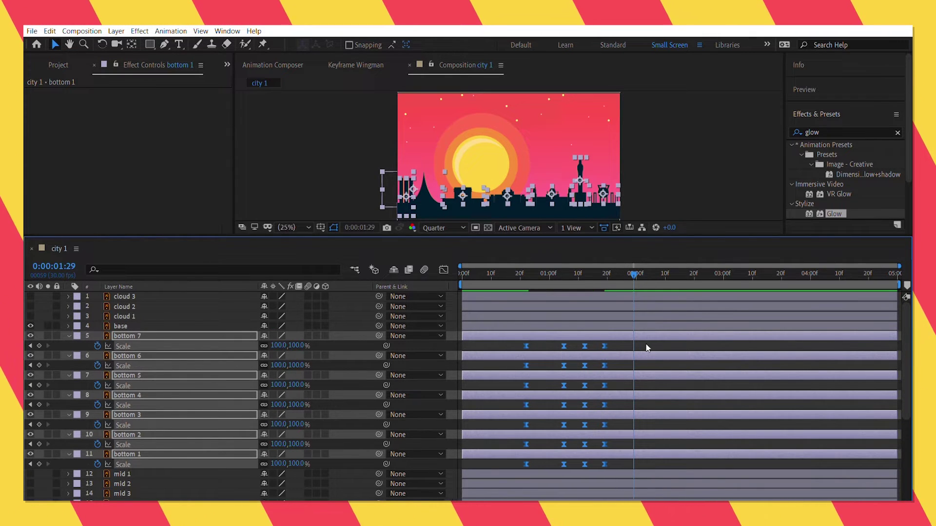
Step: Reshape the bottom layers' Scale curves in the Graph Editor to rise steeply from the first keyframe and ease smoothly into the overshoot peak
click(444, 269)
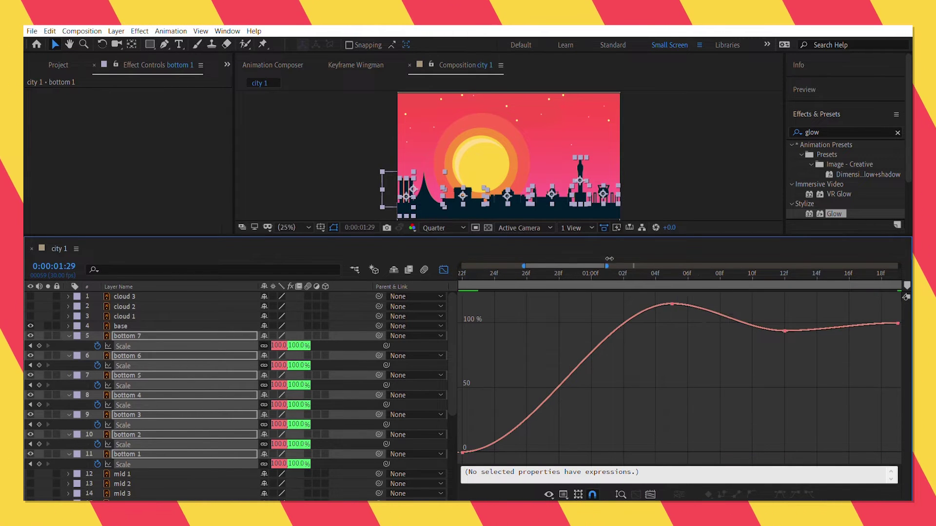
drag(606, 265, 651, 266)
drag(559, 256, 556, 256)
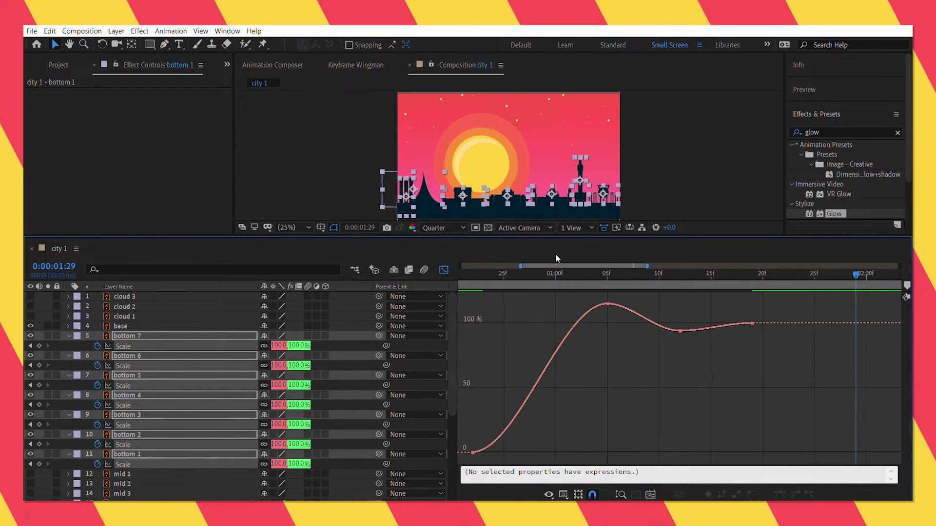
drag(465, 422, 472, 444)
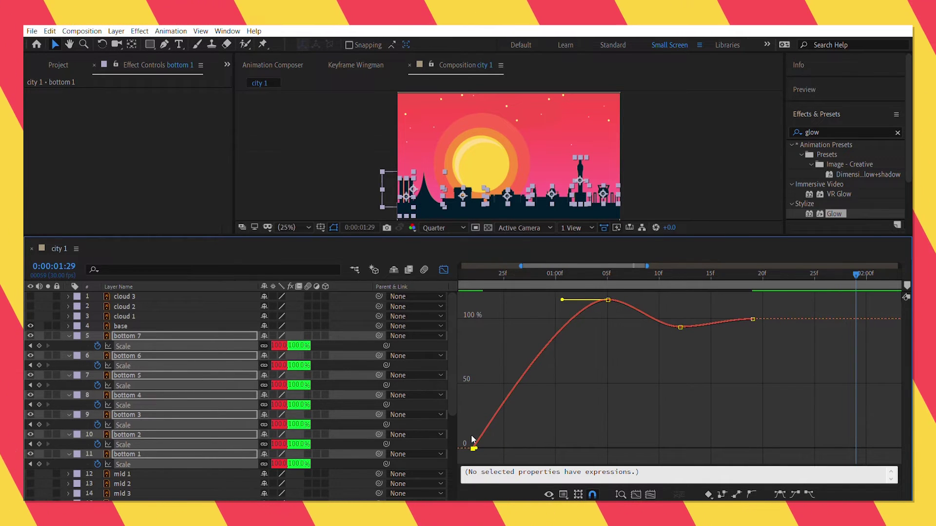
drag(619, 316, 453, 291)
drag(702, 344, 666, 297)
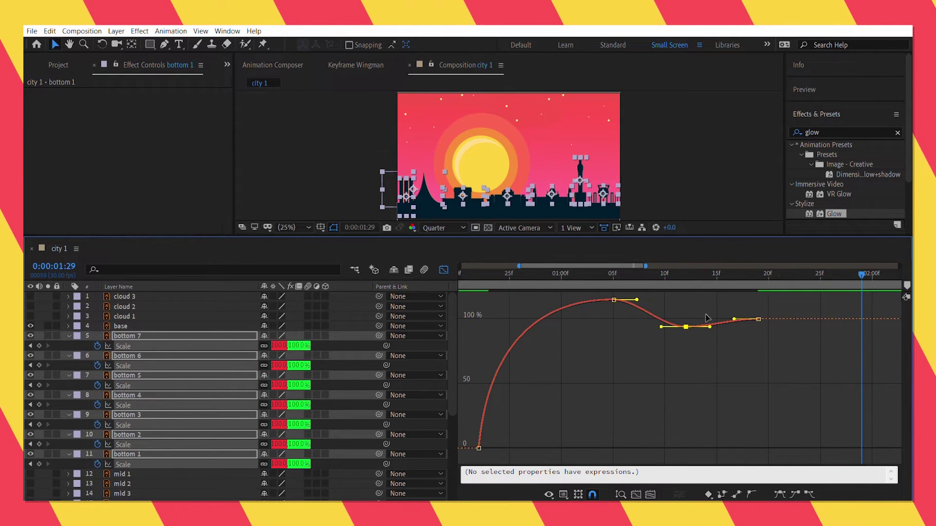
drag(748, 287, 679, 308)
click(444, 269)
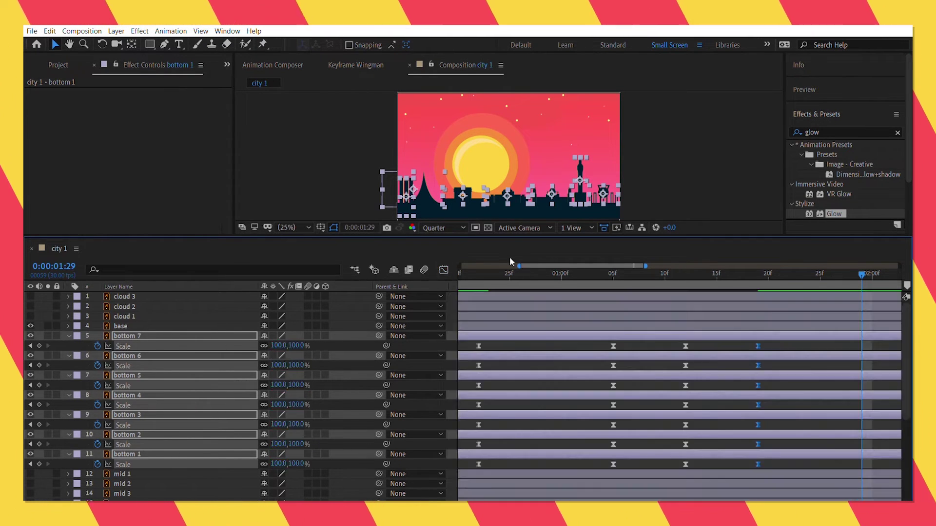
Step: Show the full composition duration in the timeline and preview the bottom layers' bounce from the start
drag(645, 266, 899, 266)
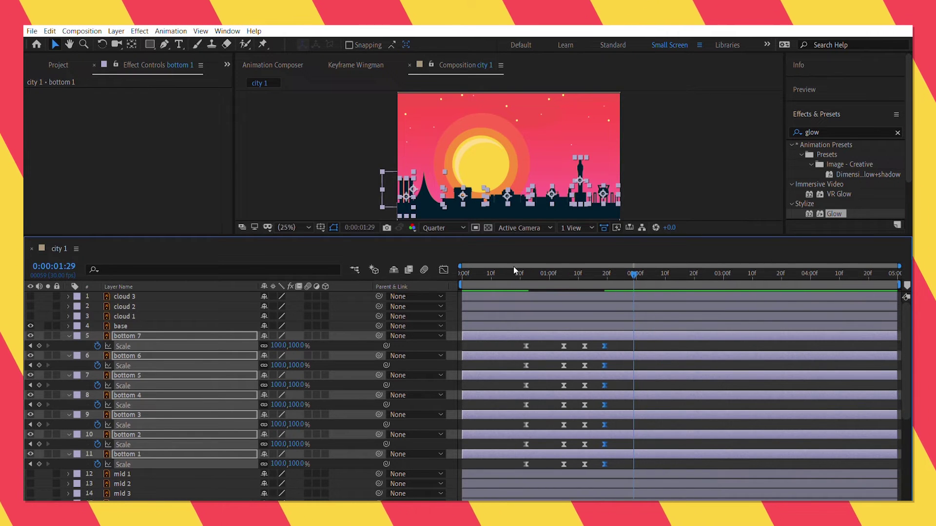
key(space)
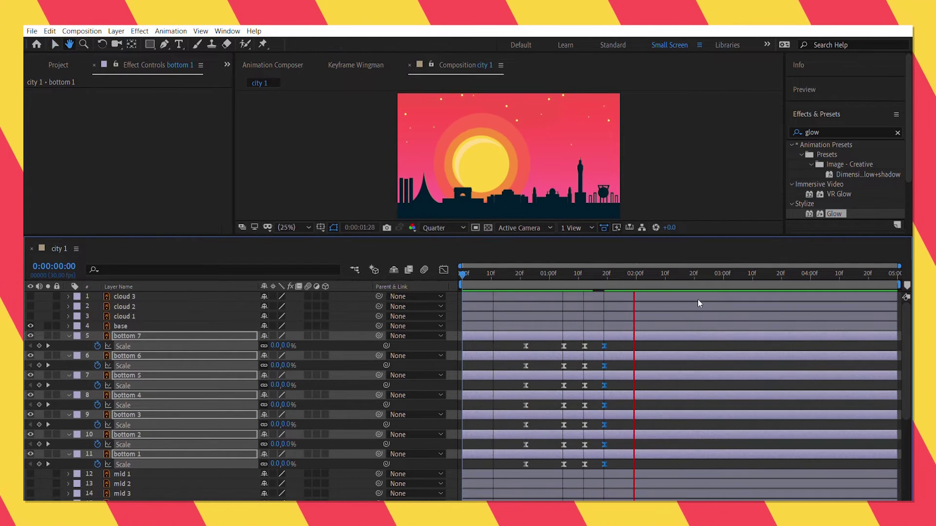
key(space)
Step: At 0:00:01:19, move the anchor points of bottom 1 and bottom 2 down to the base of their buildings with the Pan Behind tool
key(j)
key(j)
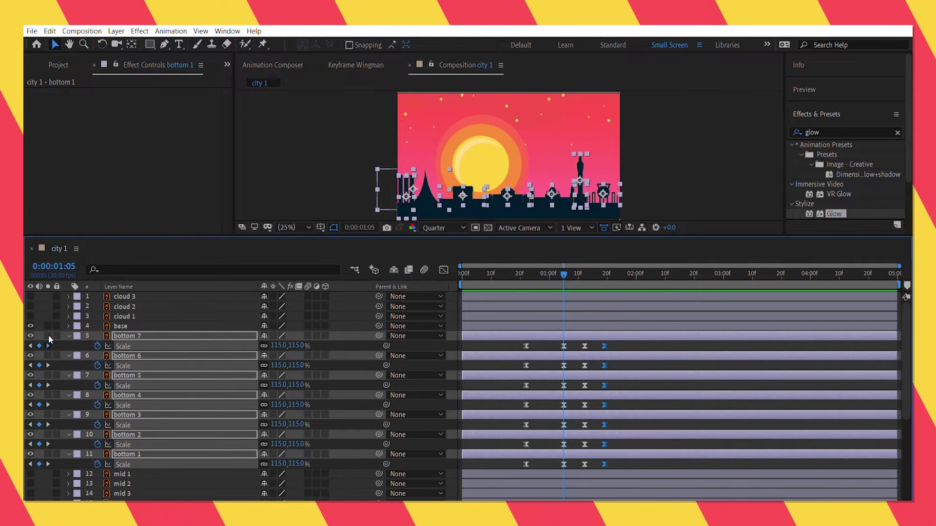
key(k)
key(y)
click(228, 326)
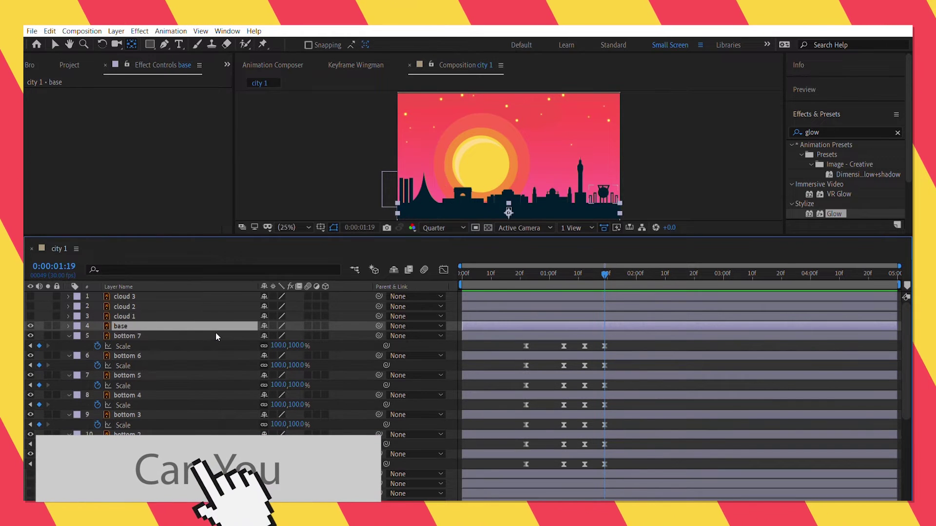
click(185, 454)
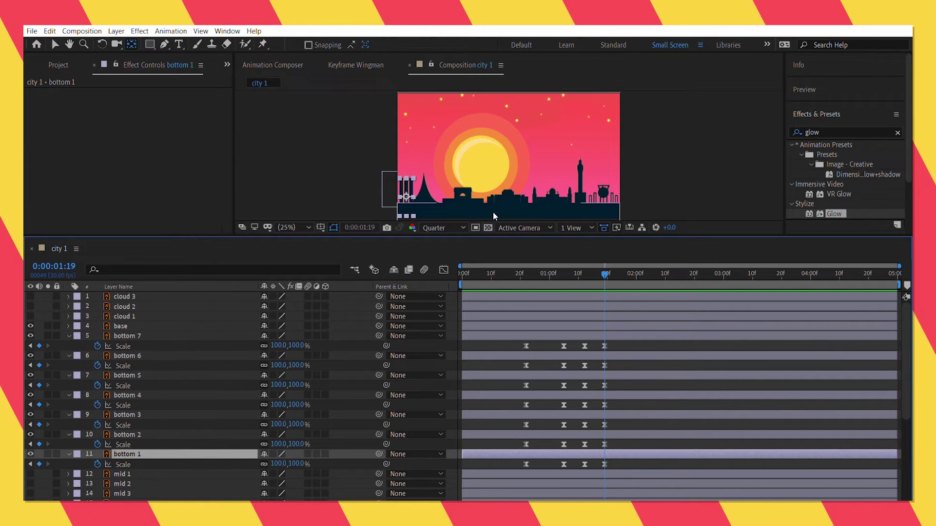
drag(516, 238, 517, 311)
drag(346, 258, 344, 266)
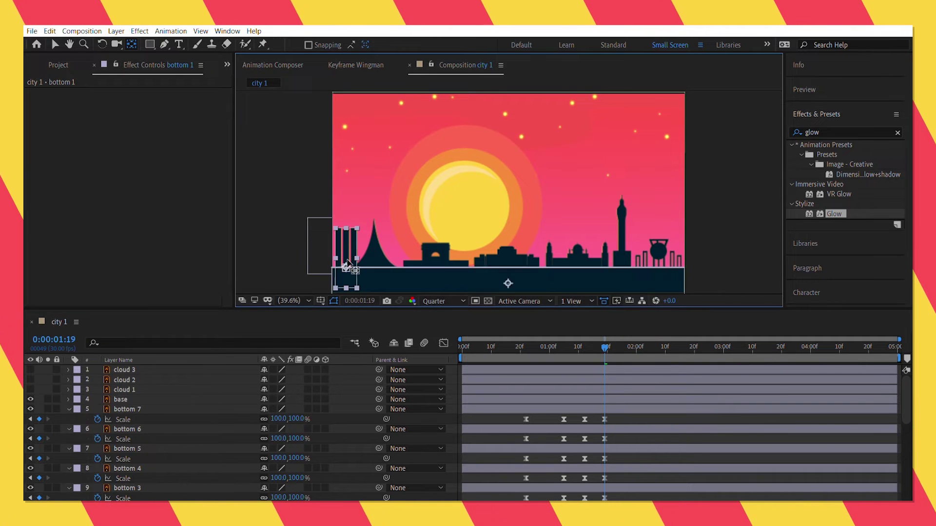
drag(357, 246, 376, 253)
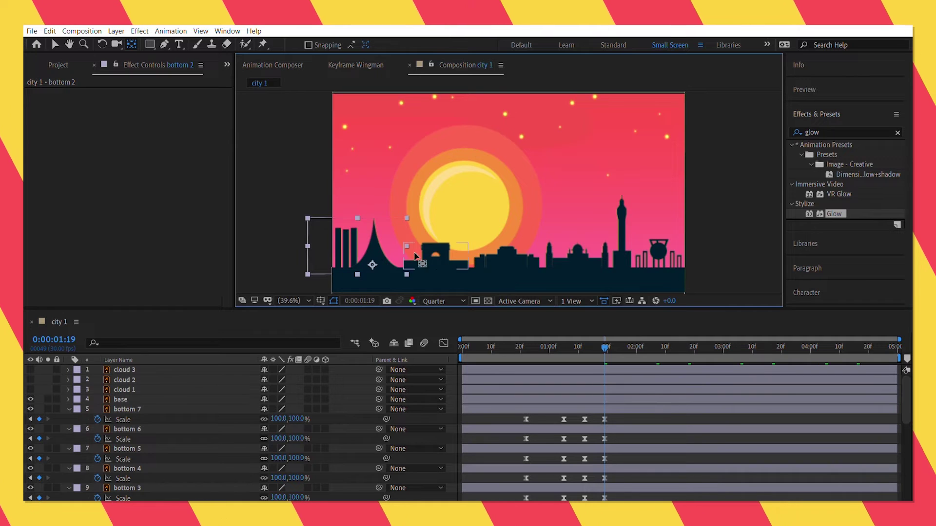
Step: Move the anchor points of bottom 3 through bottom 7 down to the bases of their buildings with the Pan Behind tool
click(435, 256)
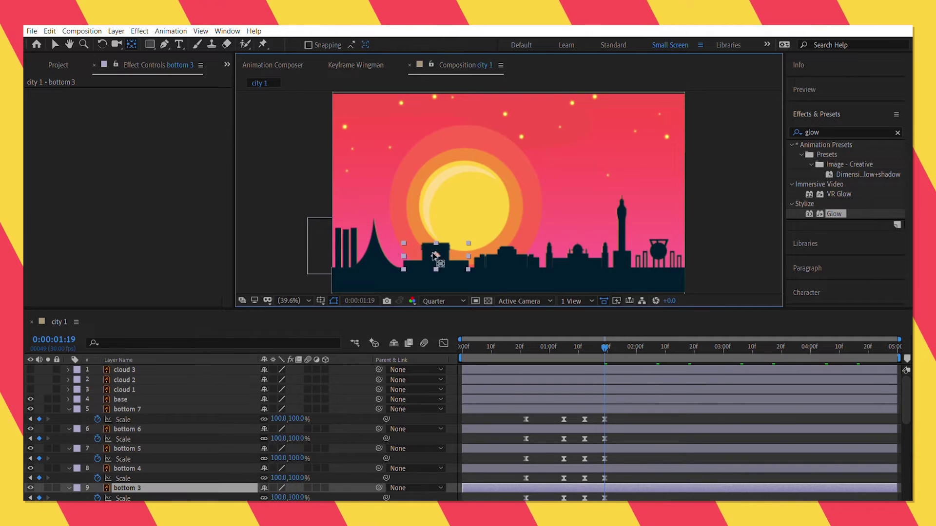
click(502, 259)
click(580, 261)
click(619, 233)
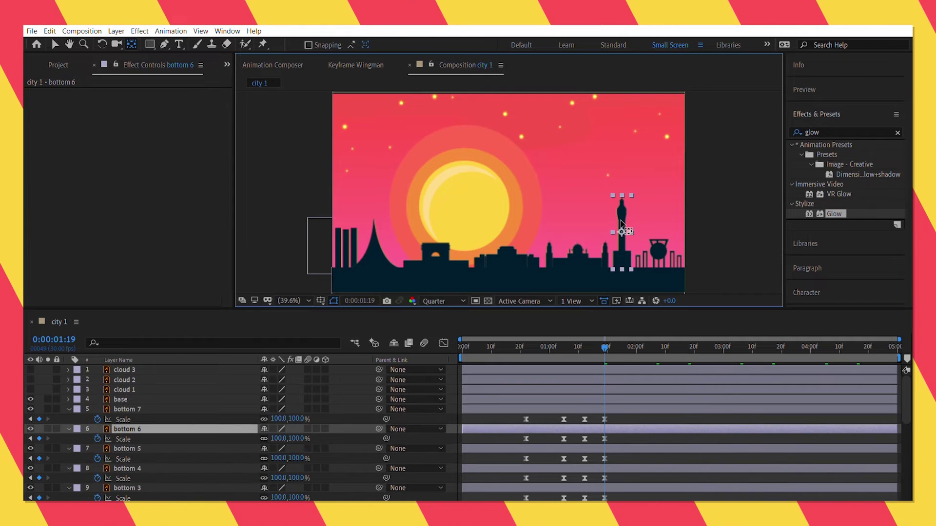
click(644, 249)
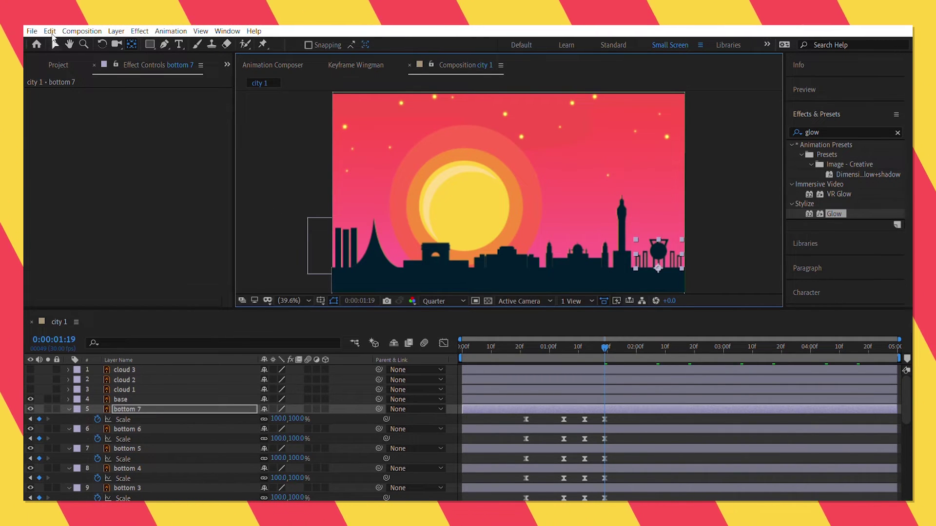
click(55, 44)
Step: Preview the bottom layers' bounce, replaying it from shortly before their first Scale keyframes
click(482, 355)
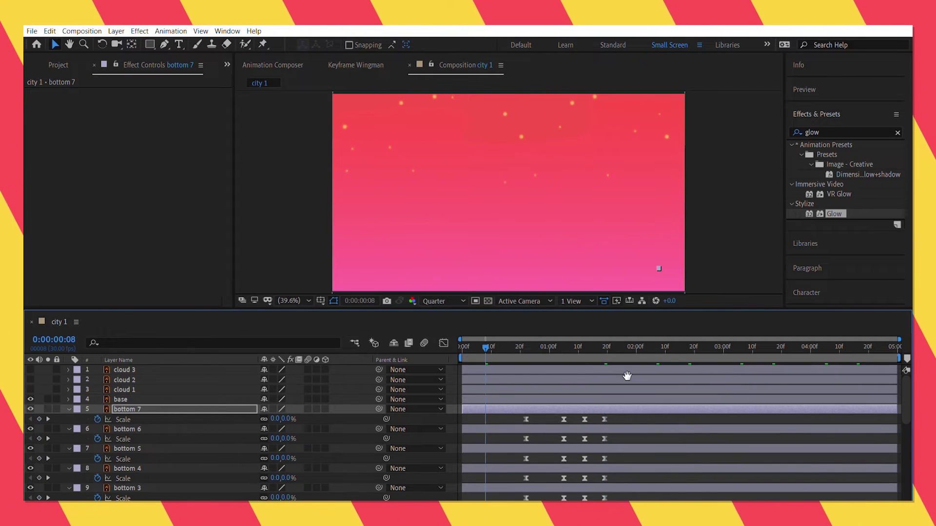
key(space)
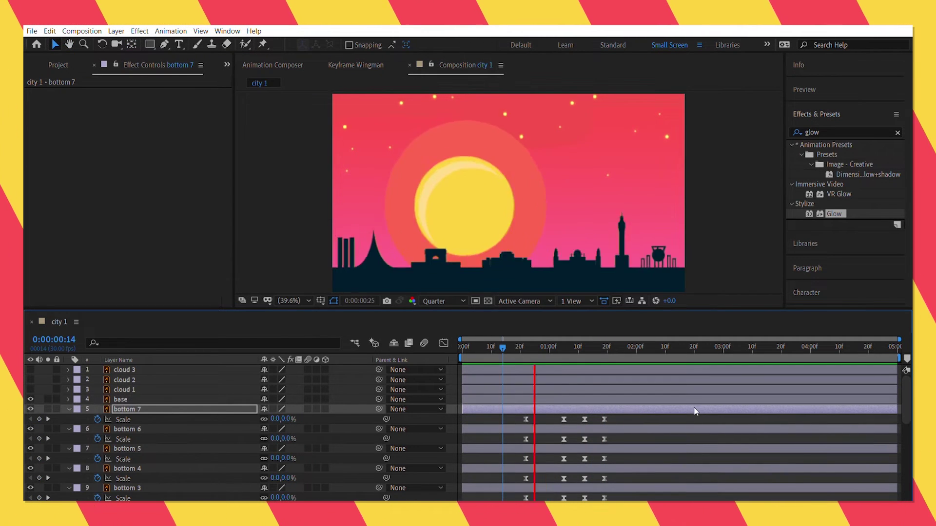
key(space)
drag(557, 332, 583, 335)
click(48, 420)
key(space)
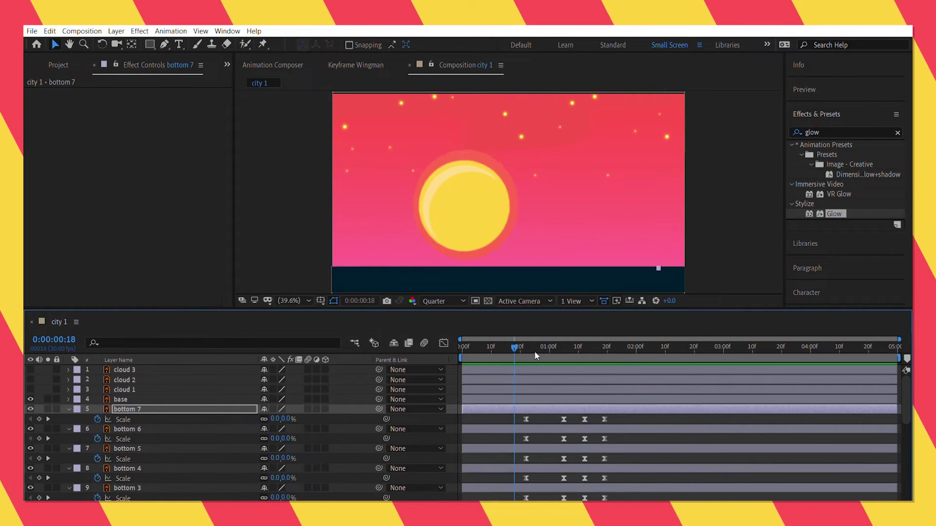
key(space)
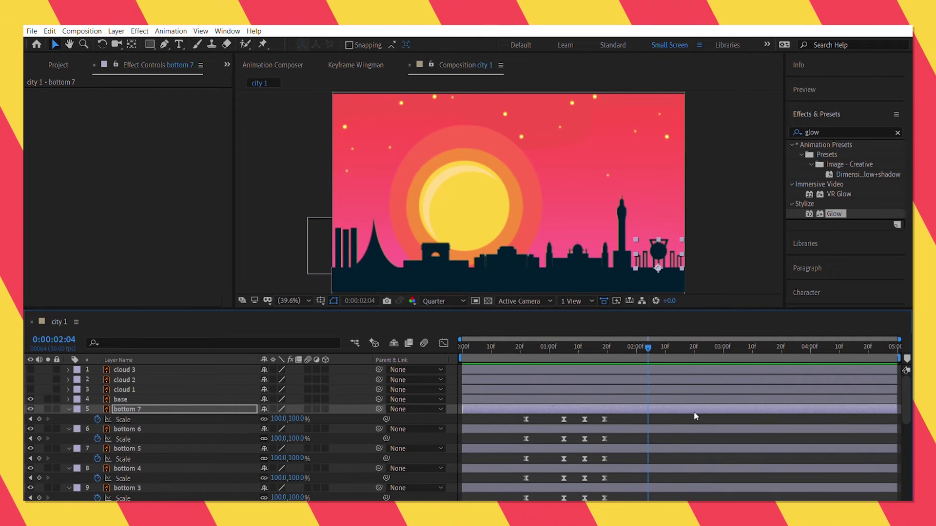
Step: Try to set the Scale of all selected bottom layers to 100% at 0:00:01:19
scroll(144, 415, down, 2)
click(141, 478)
key(j)
shift+click(175, 448)
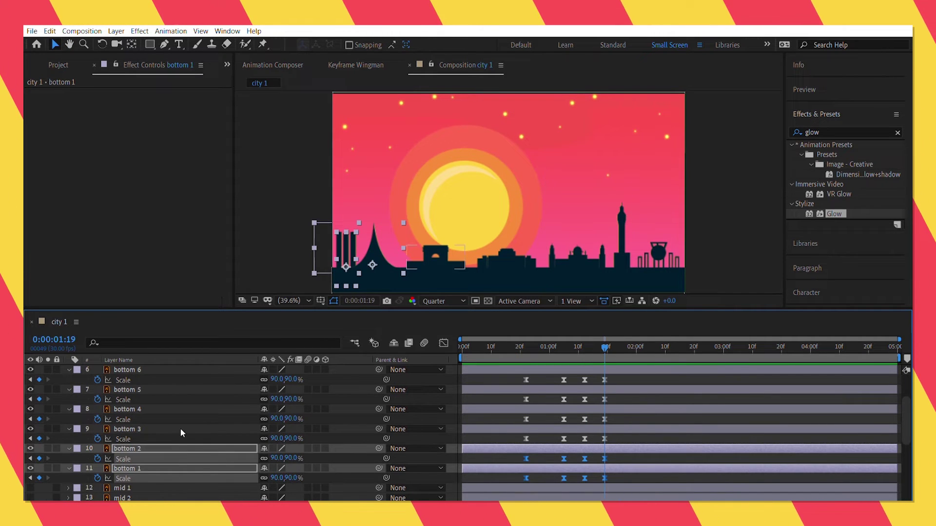
shift+click(134, 409)
shift+click(137, 390)
shift+click(138, 368)
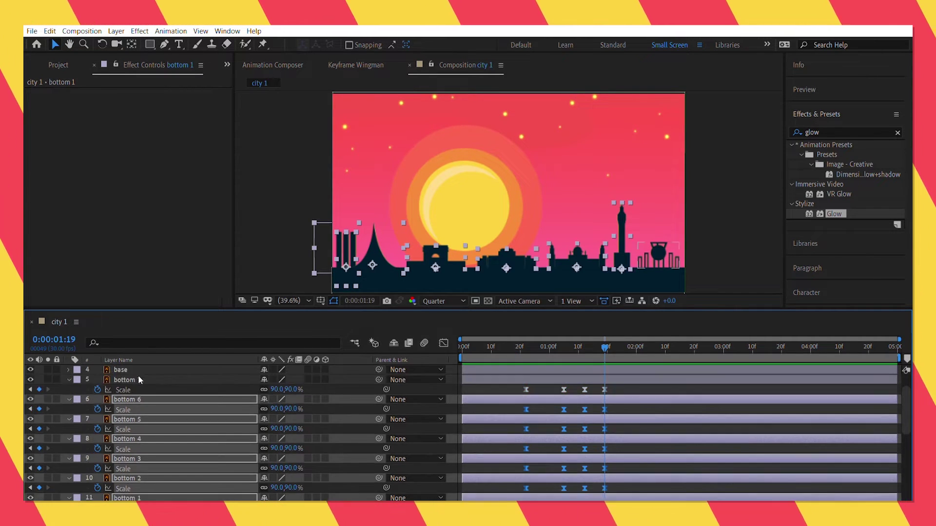
click(292, 380)
text(100)
key(Return)
key(j)
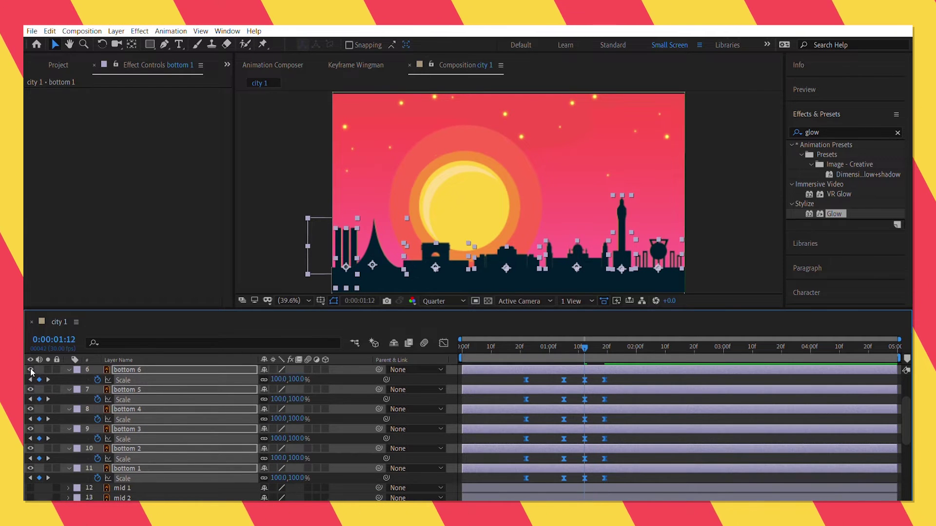
Step: Undo the last Scale edits made to the bottom layers
click(640, 397)
click(604, 380)
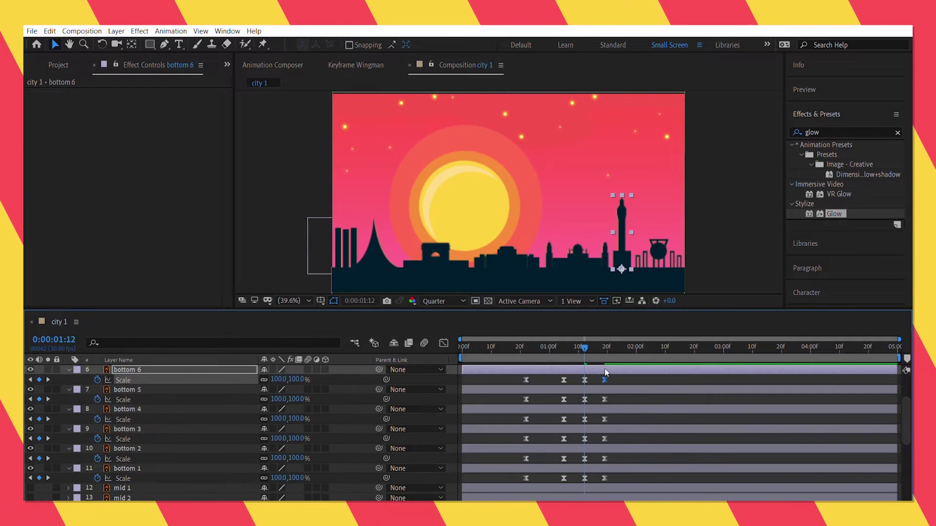
key(ctrl+z)
key(ctrl+z)
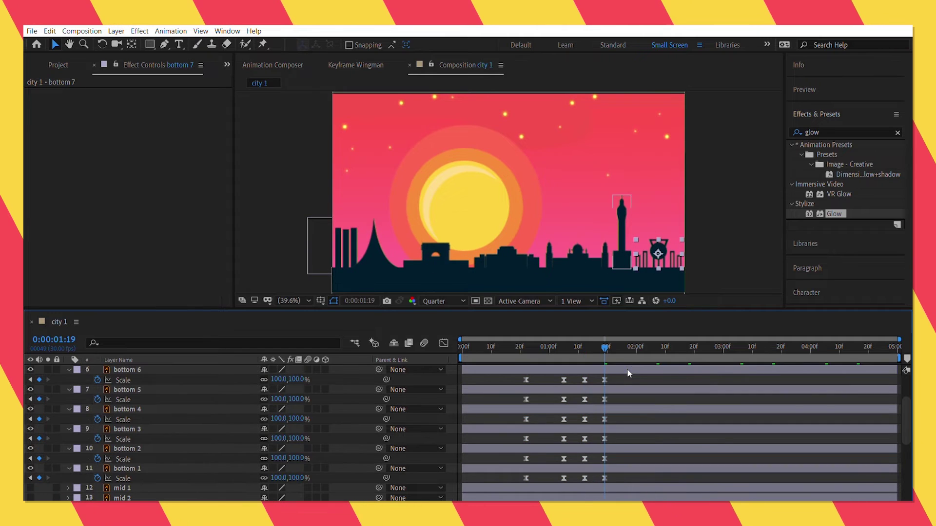
Step: Set the Scale of bottom 1 through bottom 6 to 90% at 0:00:01:12 and preview the stronger bounce
click(30, 380)
click(292, 380)
text(90)
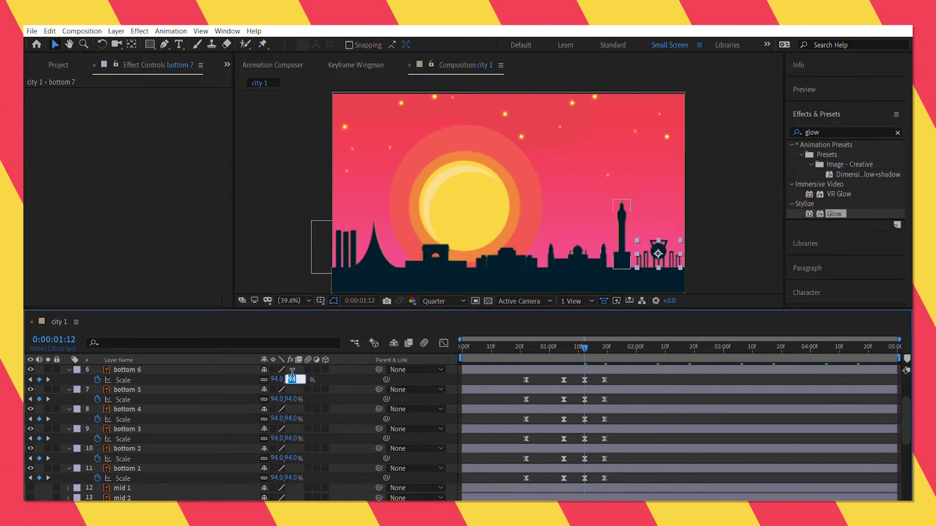
key(Return)
click(598, 485)
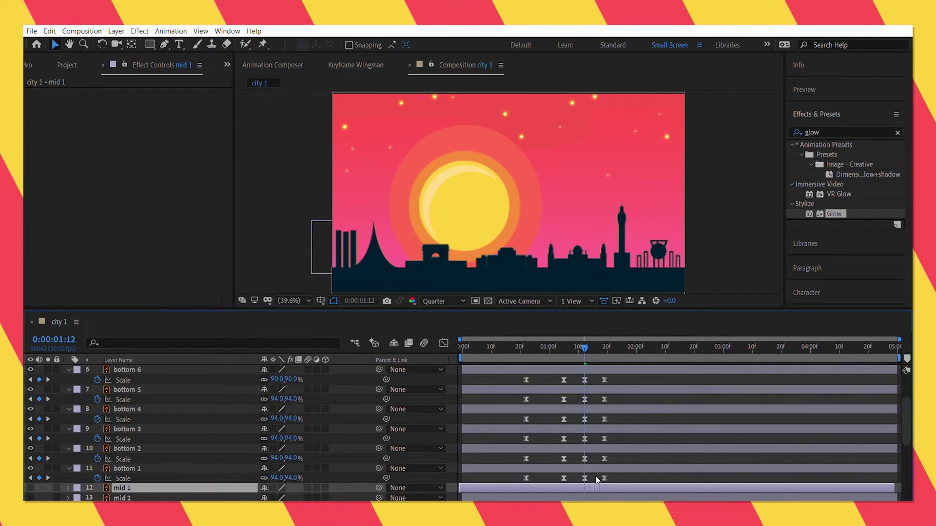
drag(595, 478, 581, 375)
click(292, 399)
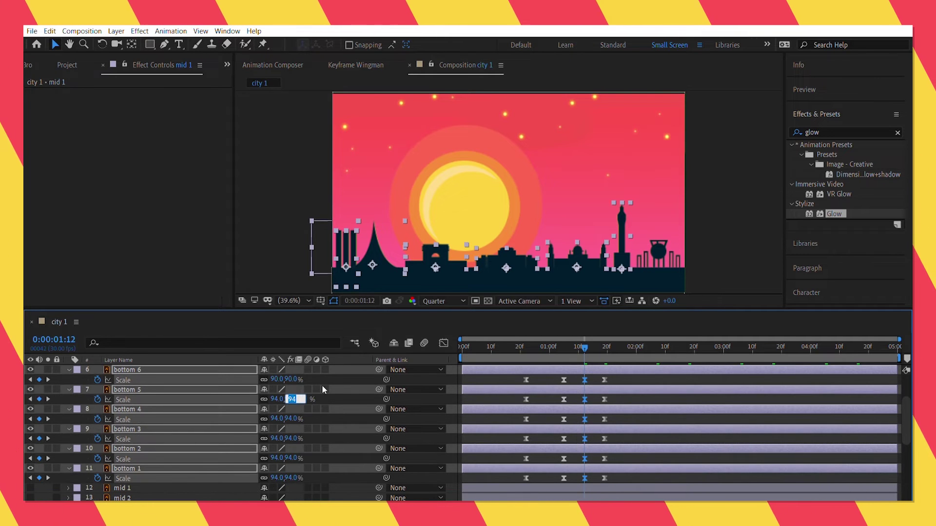
text(90)
key(Return)
key(space)
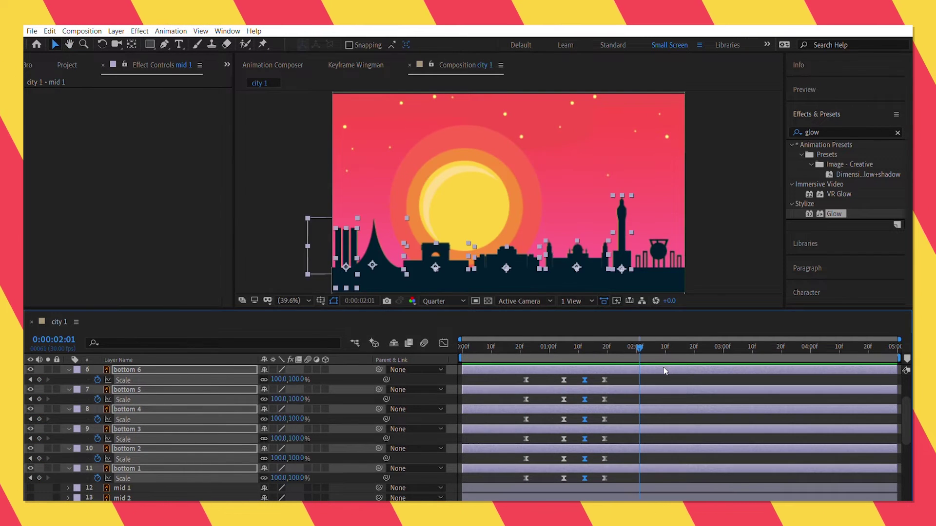
key(space)
Step: Smooth the bottom layers' Scale curve between the 90% dip and the final keyframe in the Graph Editor and preview the motion
key(shift+F3)
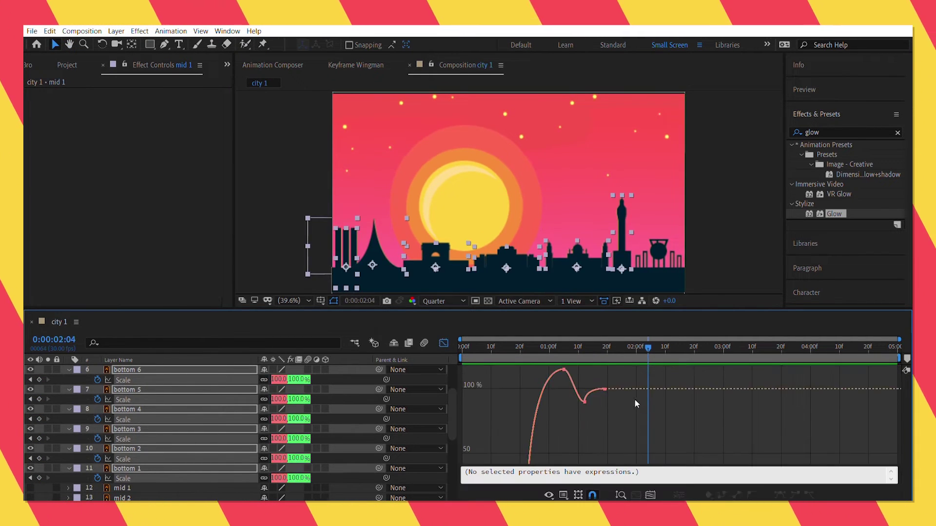
click(586, 401)
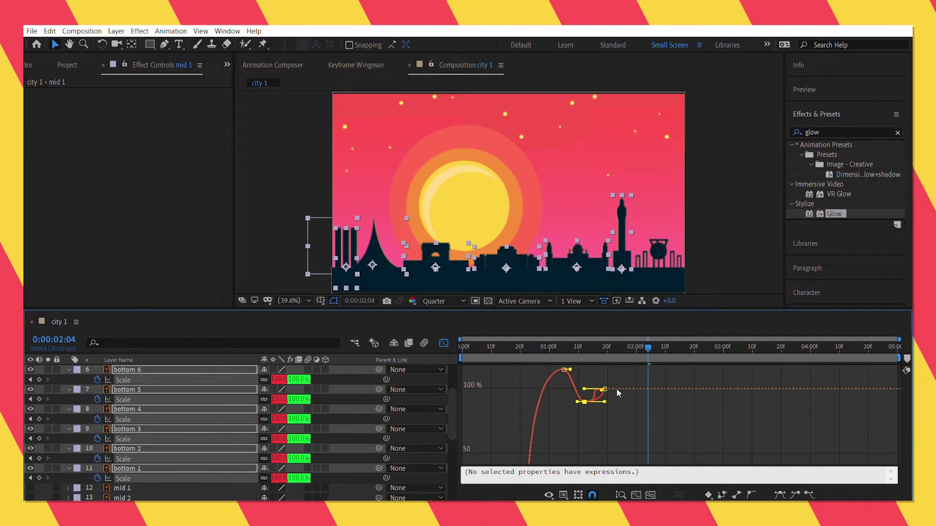
drag(597, 396, 612, 381)
click(528, 348)
key(space)
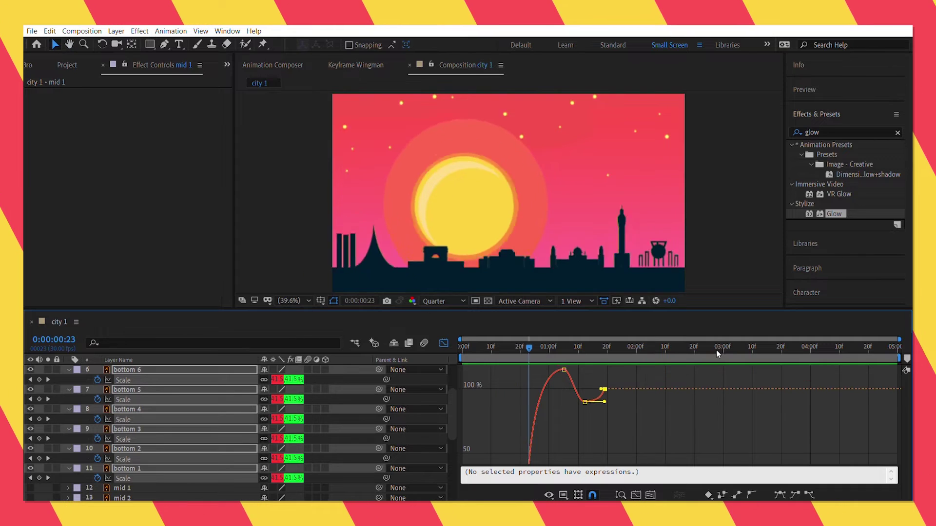
key(space)
click(526, 347)
key(space)
key(space)
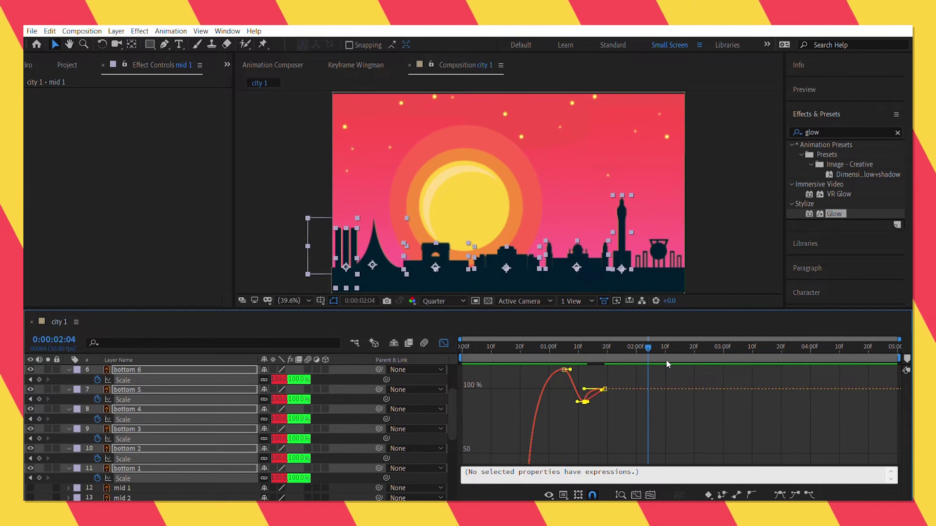
key(ctrl+z)
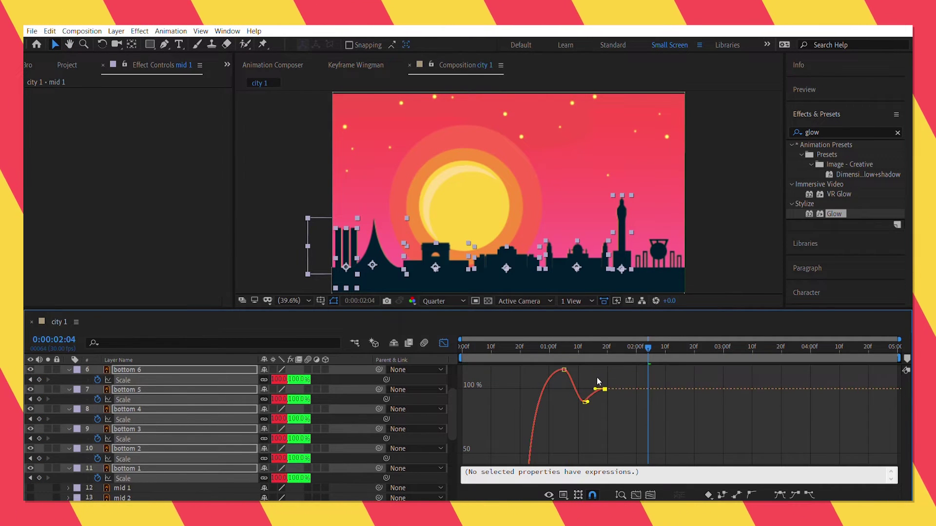
key(space)
key(shift+F3)
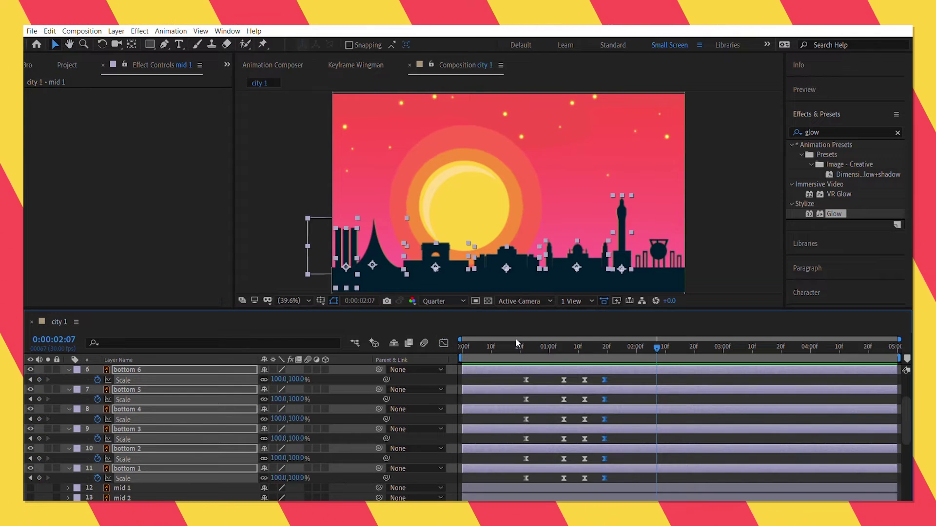
Step: Collapse the properties of all bottom layers and preview the animation from the start
key(u)
key(F2)
scroll(540, 393, up, 2)
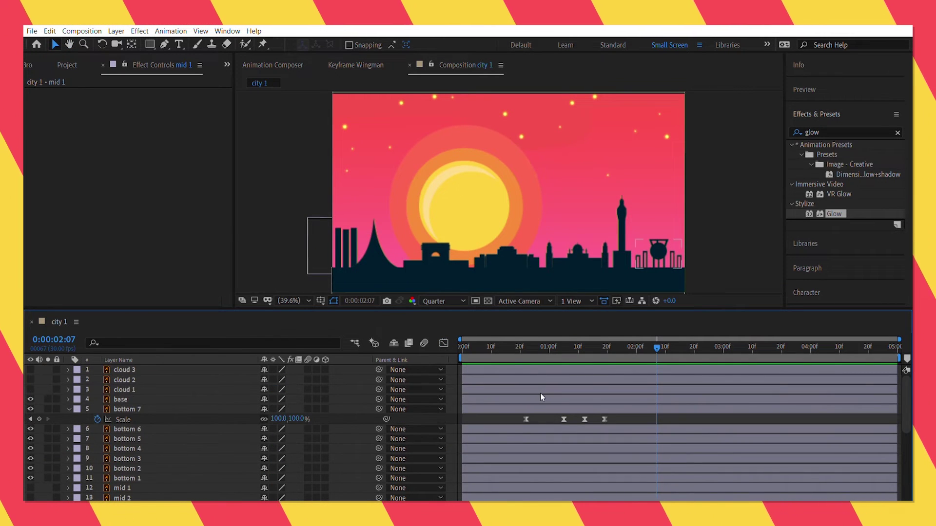
click(69, 409)
key(Home)
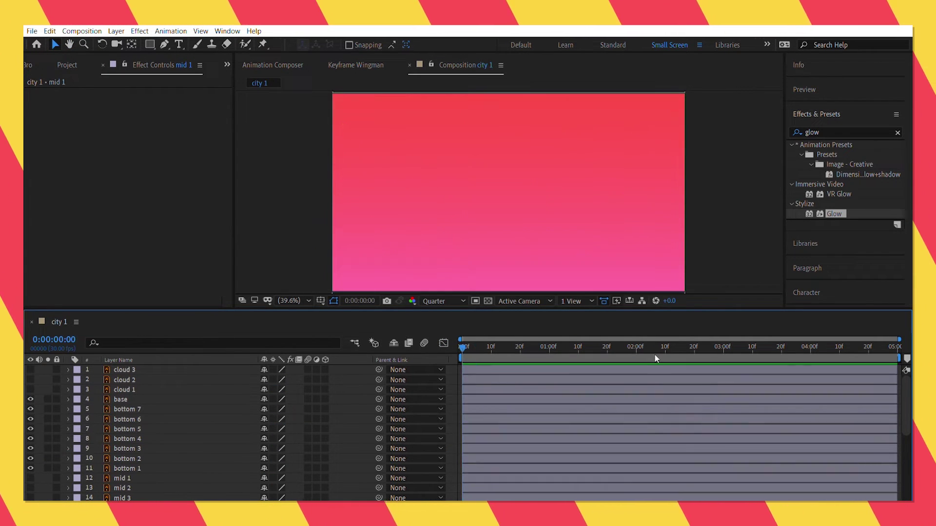
key(space)
key(space)
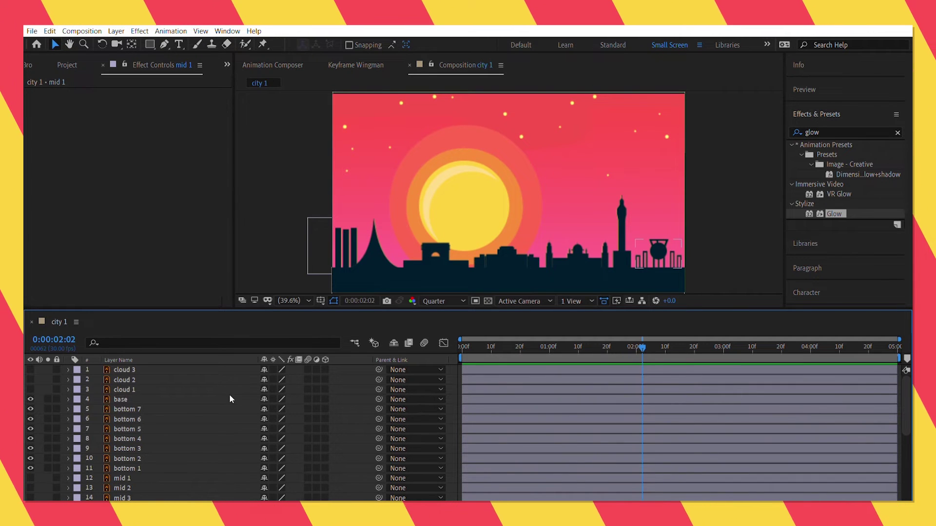
Step: Make mid 1 through mid 4 visible and animate their Scale with eased keyframes and a 110% overshoot, placing anchor points at the building bases
scroll(153, 408, down, 2)
drag(30, 420, 30, 449)
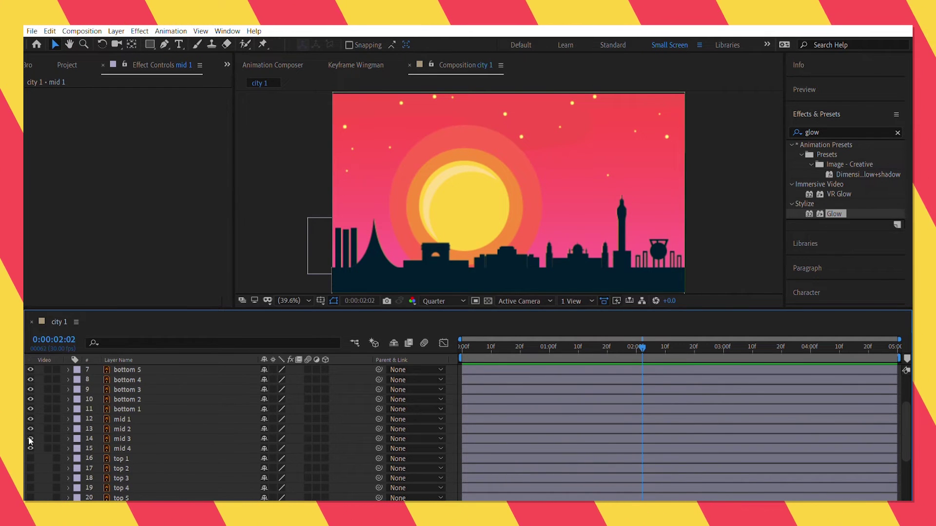
click(148, 445)
shift+click(148, 420)
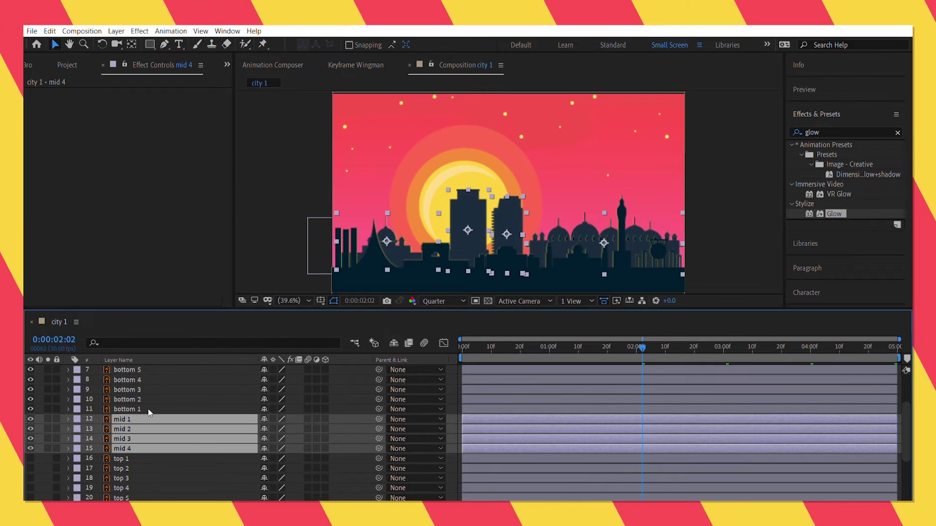
drag(496, 348, 537, 346)
key(s)
click(97, 429)
click(298, 429)
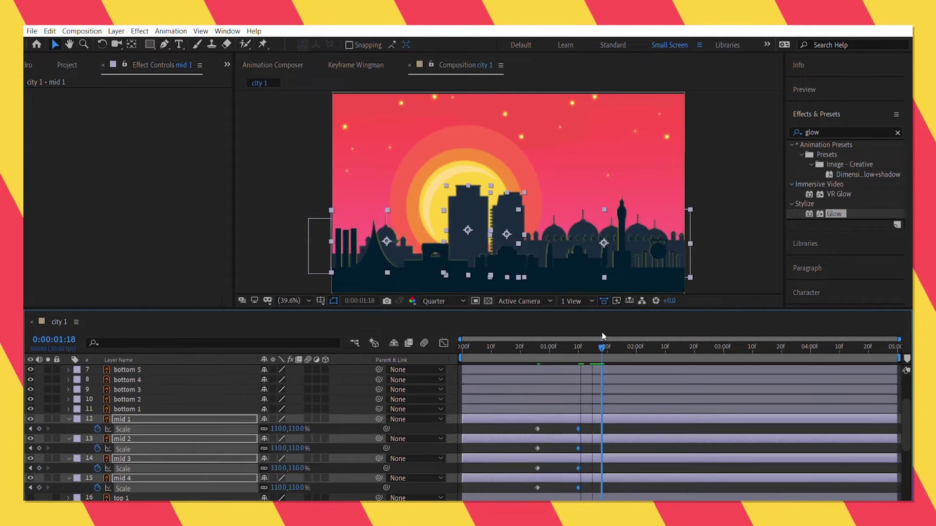
click(444, 342)
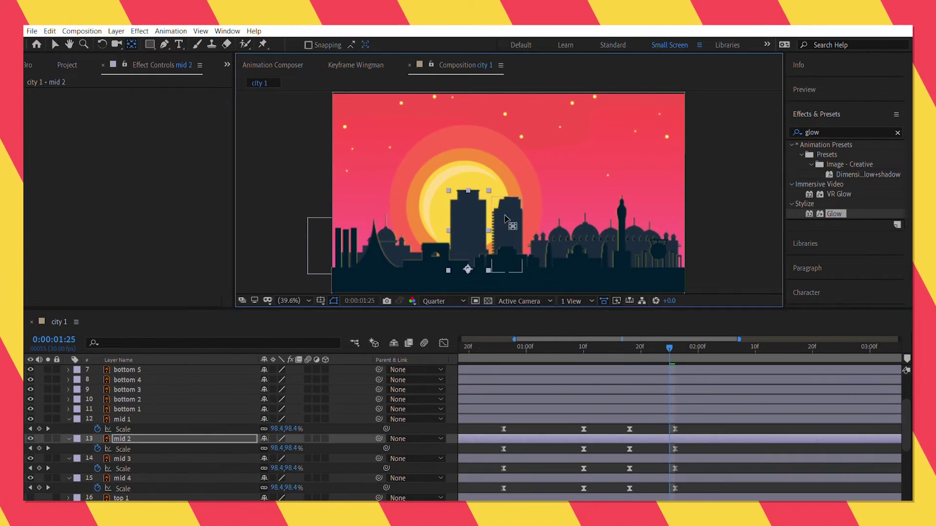
click(69, 419)
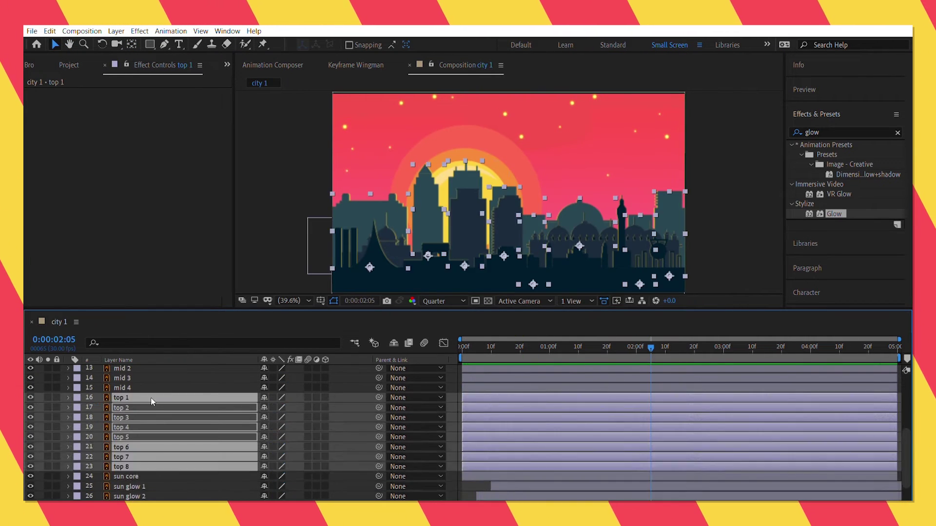
Step: Shift top 8's first Scale keyframe earlier to match the other top layers, and collapse the top layers' properties
key(space)
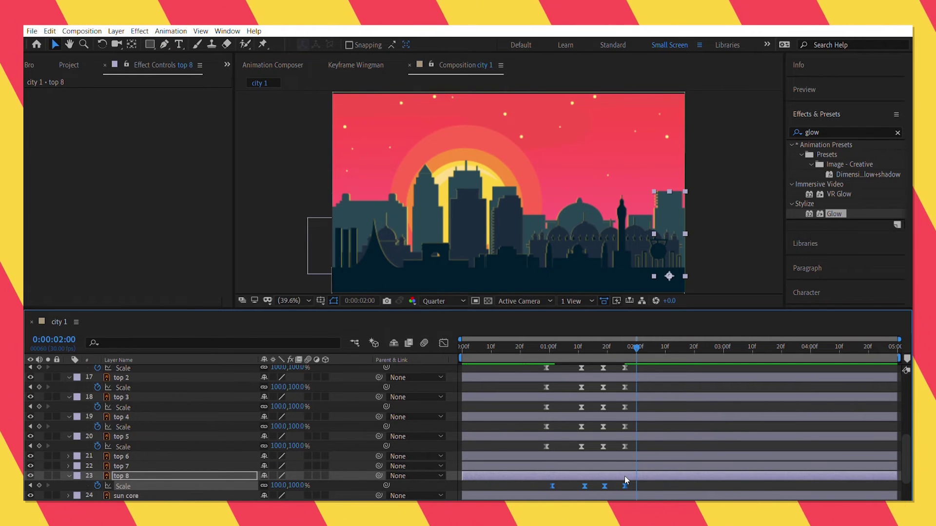
drag(552, 476, 586, 477)
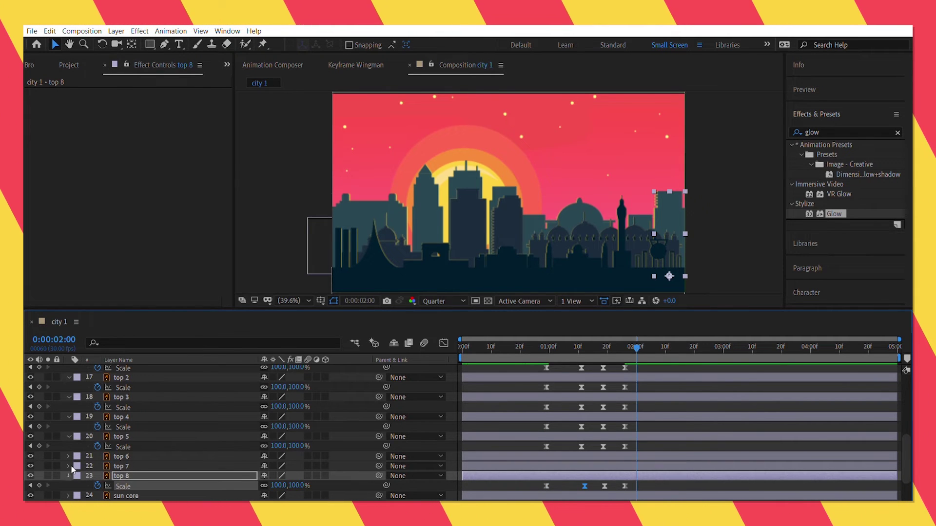
click(69, 436)
scroll(68, 426, up, 1)
click(69, 446)
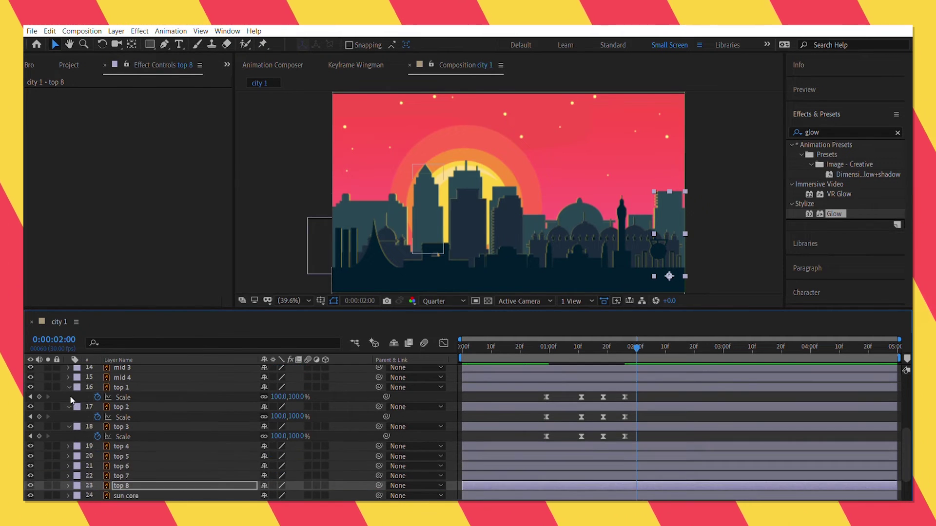
click(69, 406)
click(69, 388)
click(68, 407)
Step: Make cloud 1, cloud 2 and cloud 3 visible and start keyframing cloud 1's Position at 0:00:00:06
scroll(167, 394, up, 5)
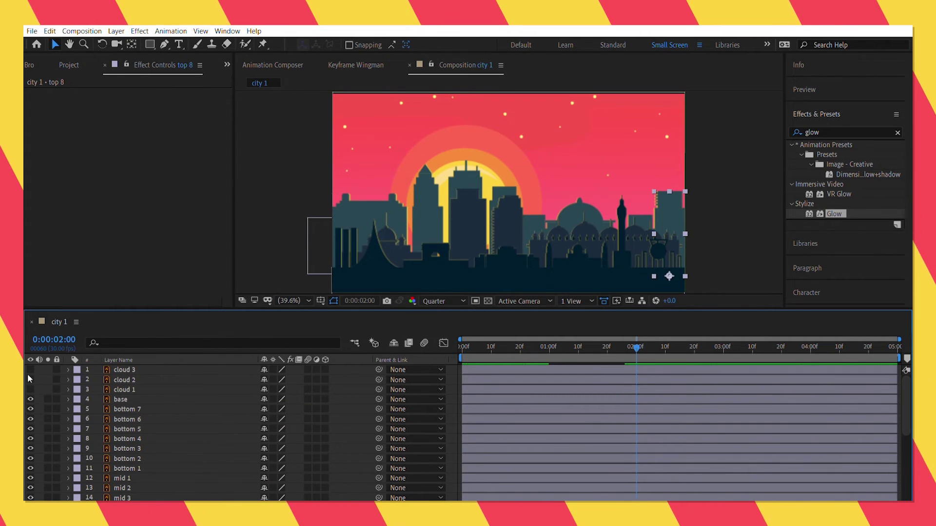
drag(27, 374, 28, 390)
click(139, 388)
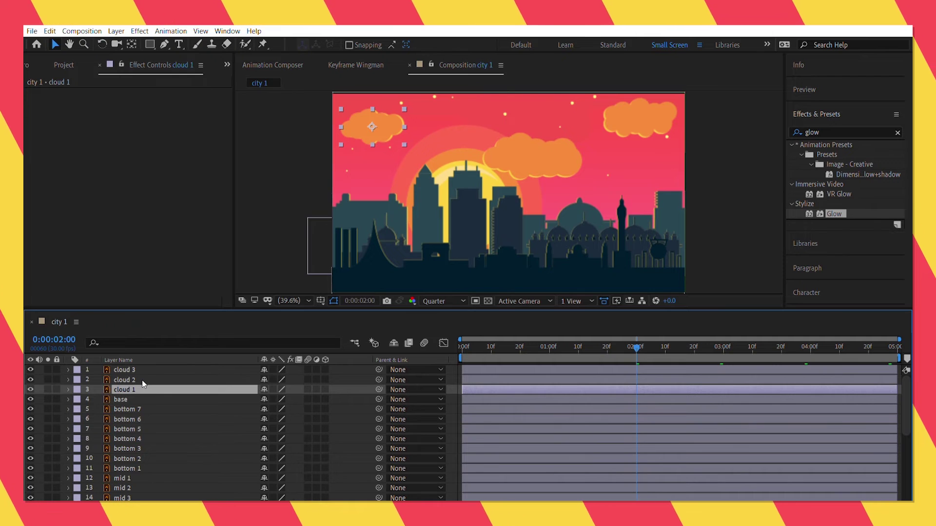
mouse_move(485, 342)
mouse_down()
mouse_move(507, 341)
mouse_move(479, 341)
mouse_up()
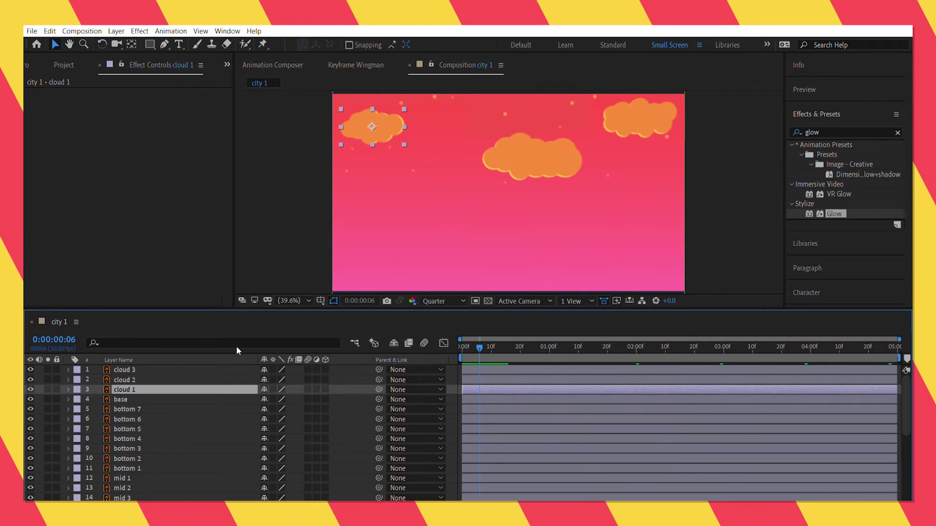
key(alt+shift+p)
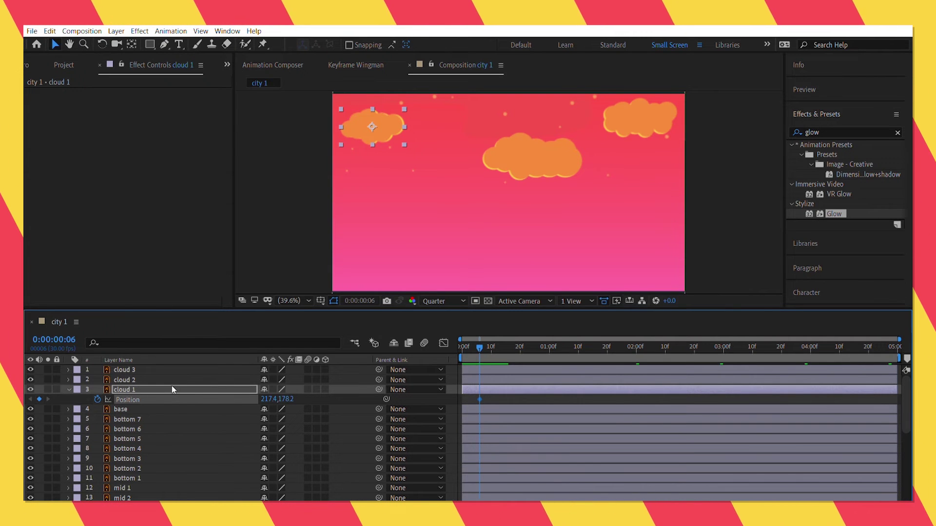
Step: Animate cloud 1 sliding in from X about -184, outside the frame, to about 316 at 0:00:00:14, settling with keyframes at 0:00:00:18 and 0:00:00:22
drag(479, 343, 499, 342)
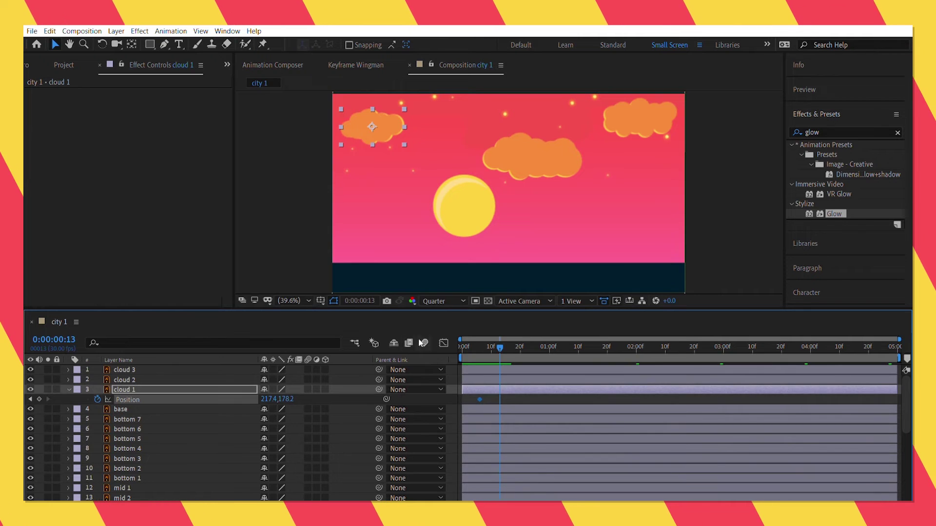
click(30, 399)
drag(381, 121, 308, 122)
drag(500, 339, 503, 341)
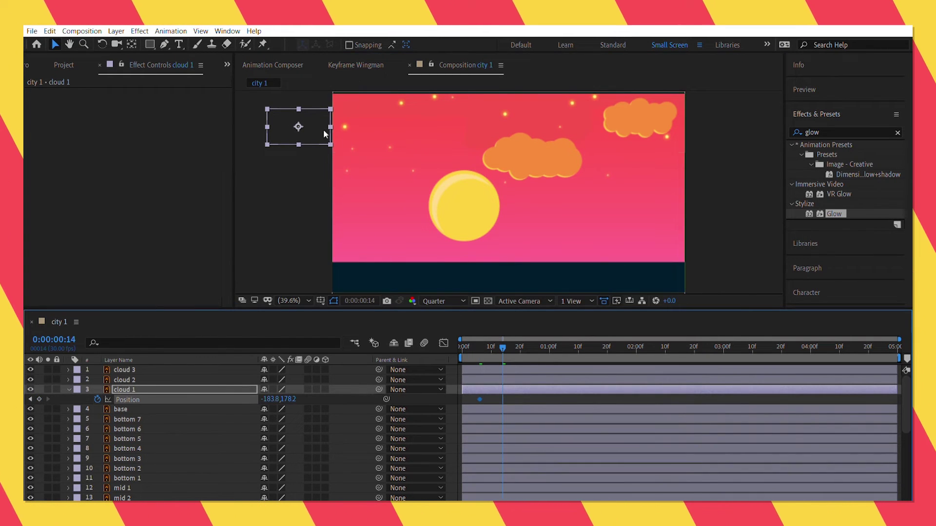
drag(317, 130, 404, 116)
drag(503, 339, 514, 340)
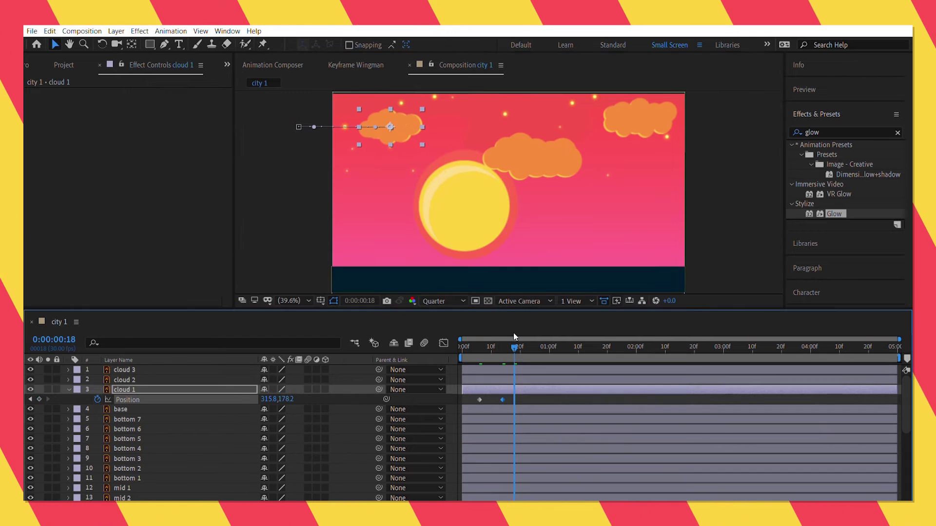
mouse_move(400, 121)
mouse_down()
mouse_move(390, 121)
mouse_move(405, 109)
mouse_up()
click(528, 339)
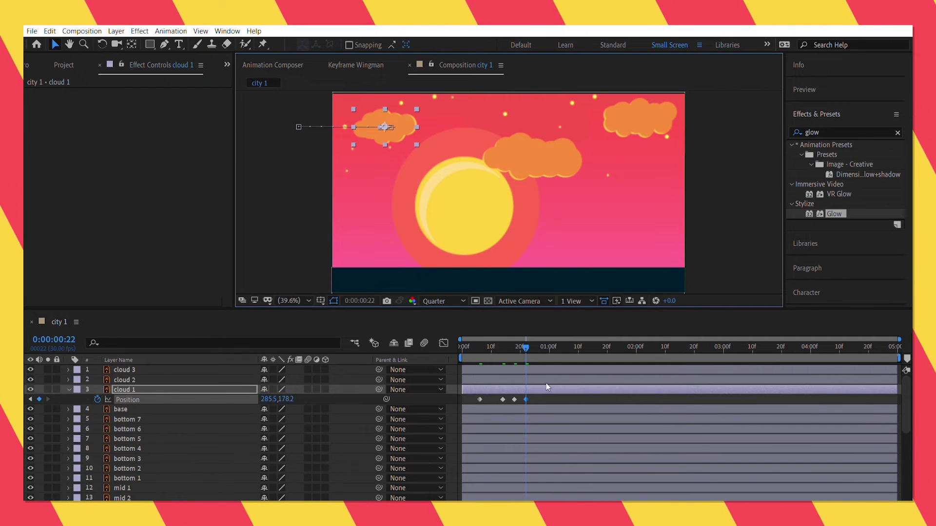
Step: Easy ease cloud 1's four Position keyframes and stretch their timing so the last one falls at 0:00:00:29
drag(545, 400, 476, 390)
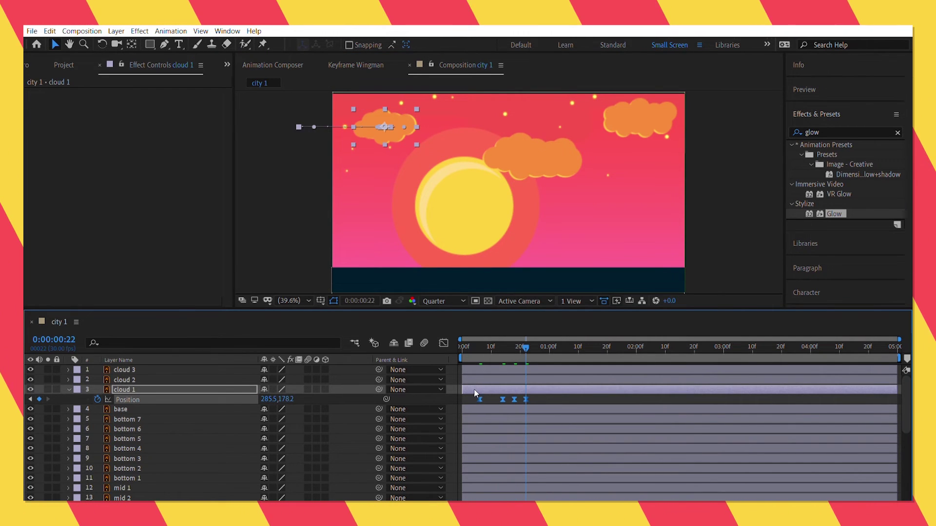
key(space)
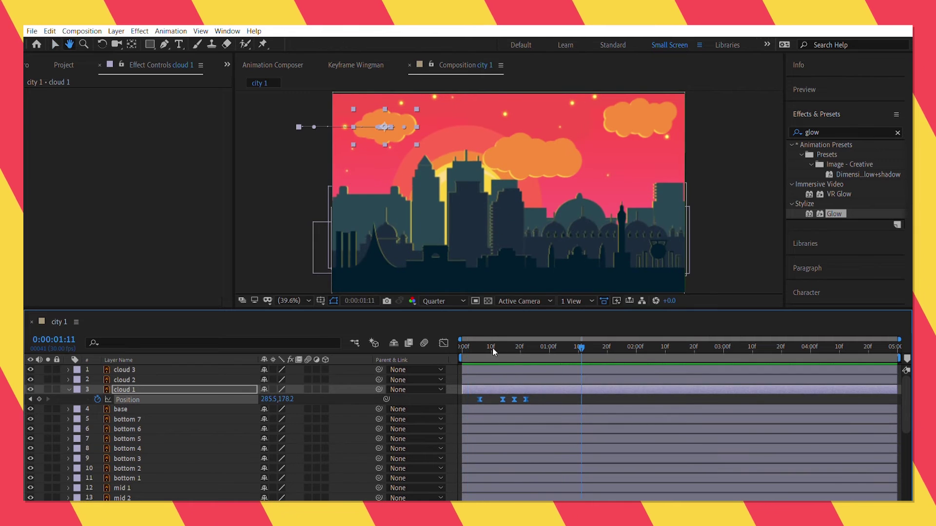
click(465, 345)
key(space)
key(space)
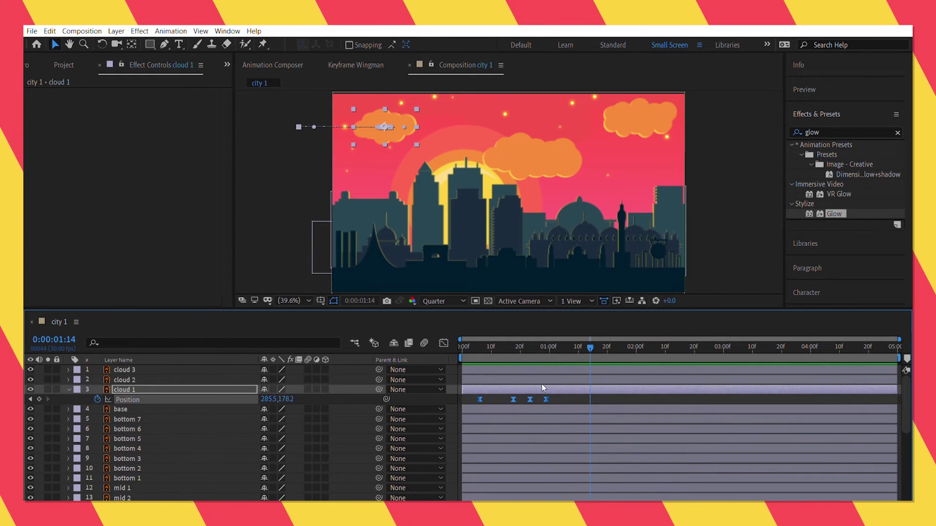
Step: Shape cloud 1's speed graph so each move starts fast and slows into the next keyframe, and preview the motion
key(shift+F3)
click(652, 493)
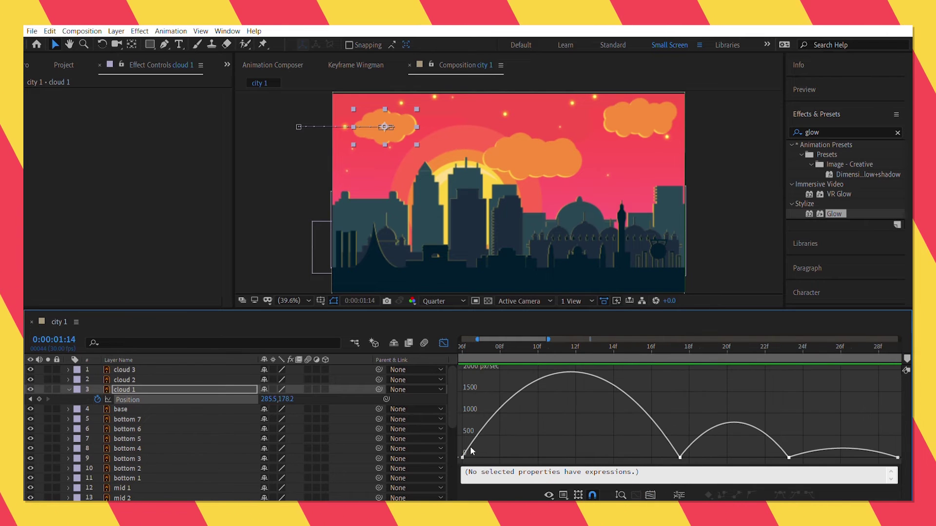
drag(498, 457, 674, 448)
drag(806, 457, 762, 445)
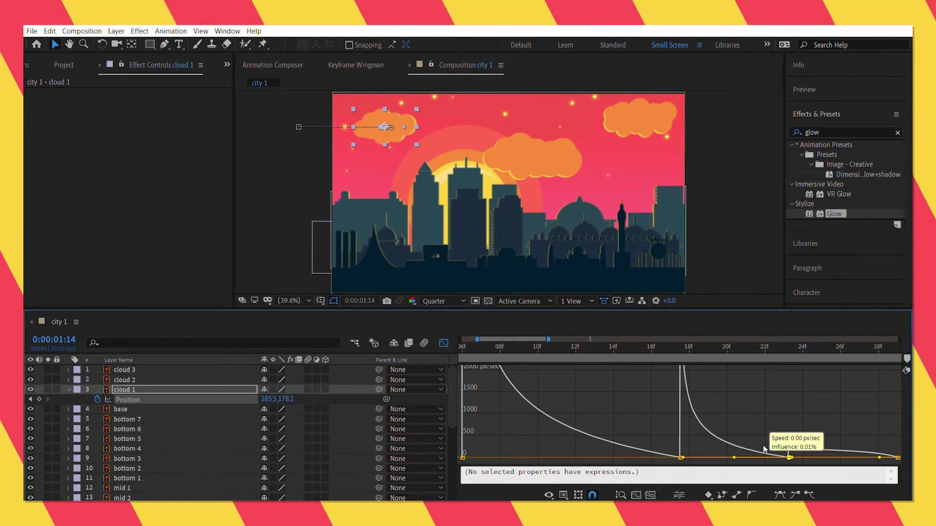
drag(879, 457, 799, 447)
click(443, 343)
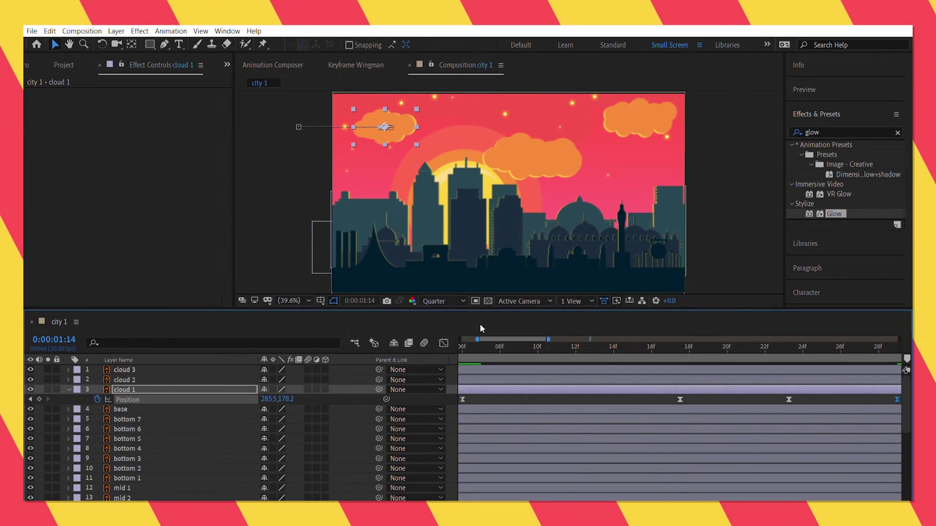
drag(477, 340, 367, 328)
drag(548, 339, 751, 339)
key(minus)
key(space)
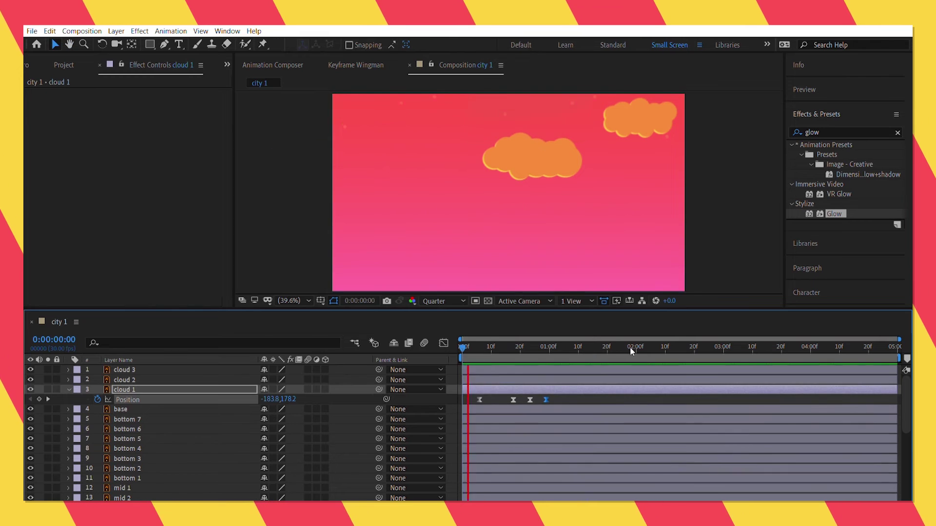
Step: Add a Position keyframe to cloud 2 at 0:00:00:02 and collapse its properties
mouse_move(478, 349)
mouse_down()
mouse_move(486, 336)
mouse_move(468, 338)
mouse_up()
click(124, 380)
key(p)
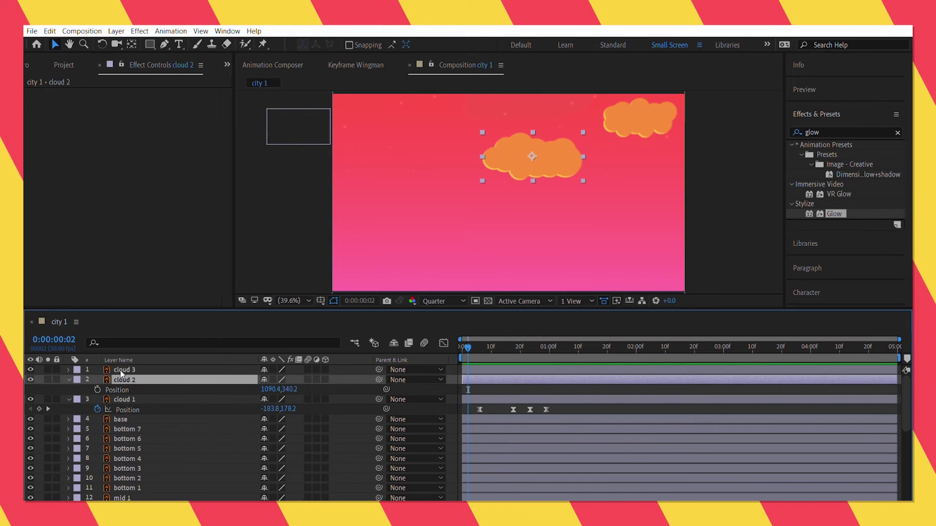
click(97, 390)
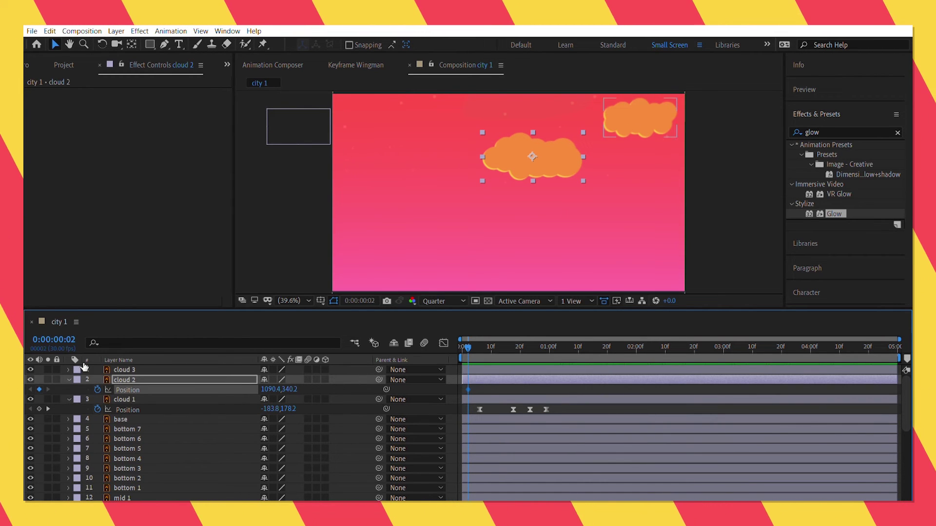
click(69, 380)
Step: Set cloud 3's first Position keyframe at 0:00:00:02 with the cloud moved just outside the right edge of the composition
click(68, 369)
click(123, 368)
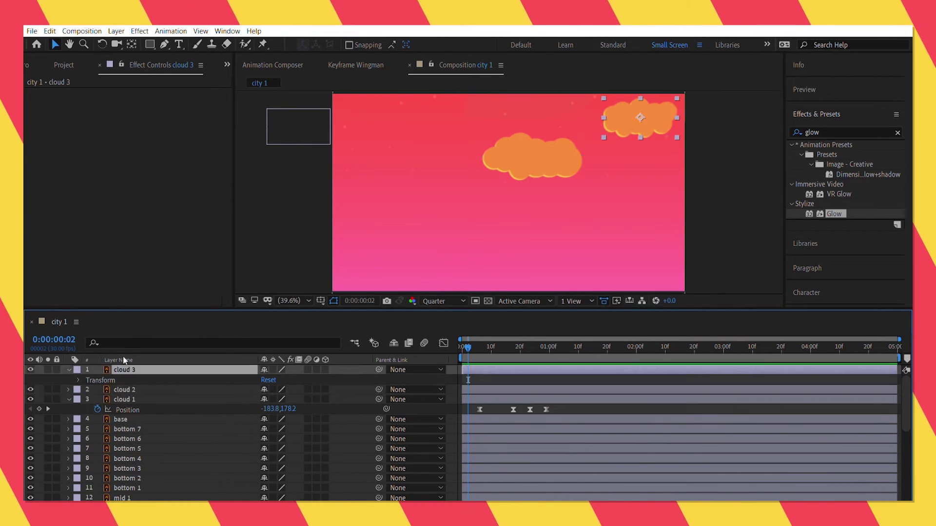
key(p)
click(97, 380)
drag(643, 127, 725, 128)
Step: Bring cloud 3 into the frame with overshooting and settling Position keyframes at 0:00:00:13, 0:00:00:20 and 0:00:00:26, and ease all four keyframes
click(491, 343)
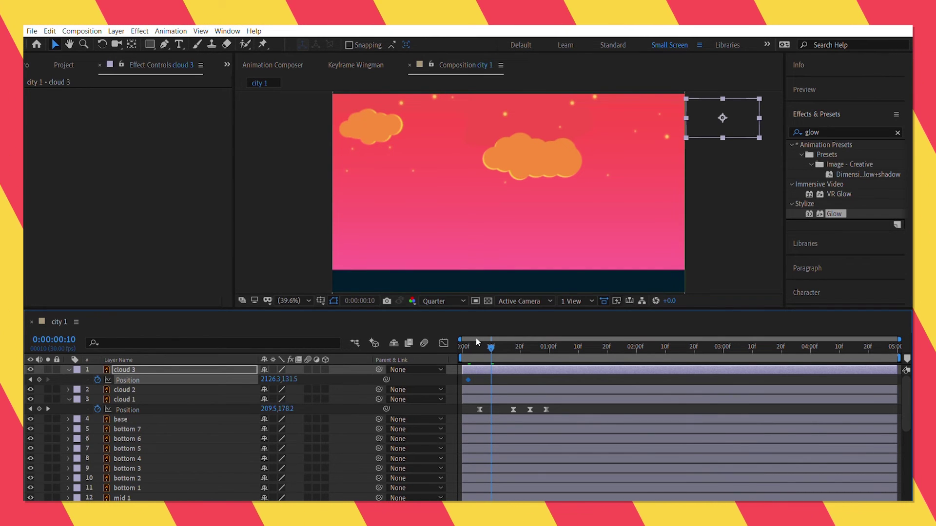
drag(491, 347, 505, 333)
drag(722, 117, 628, 113)
click(520, 346)
click(542, 338)
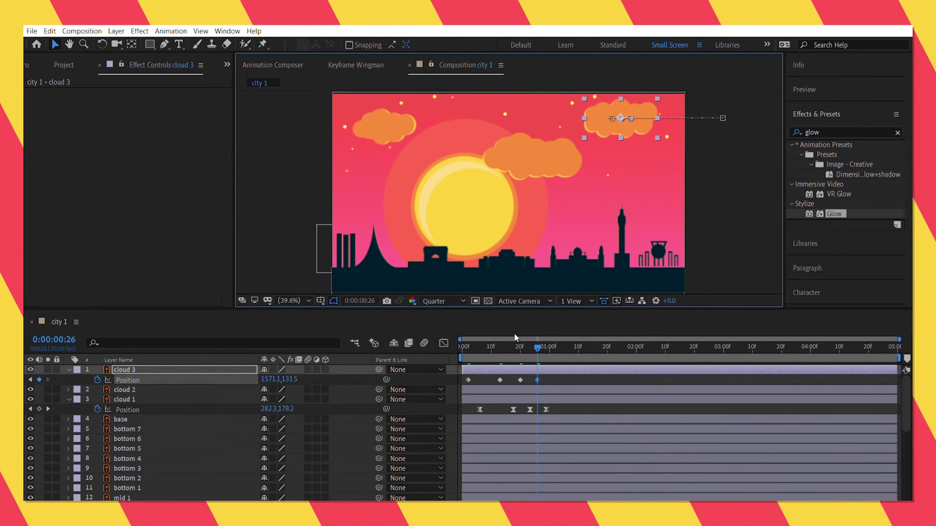
drag(560, 382, 464, 377)
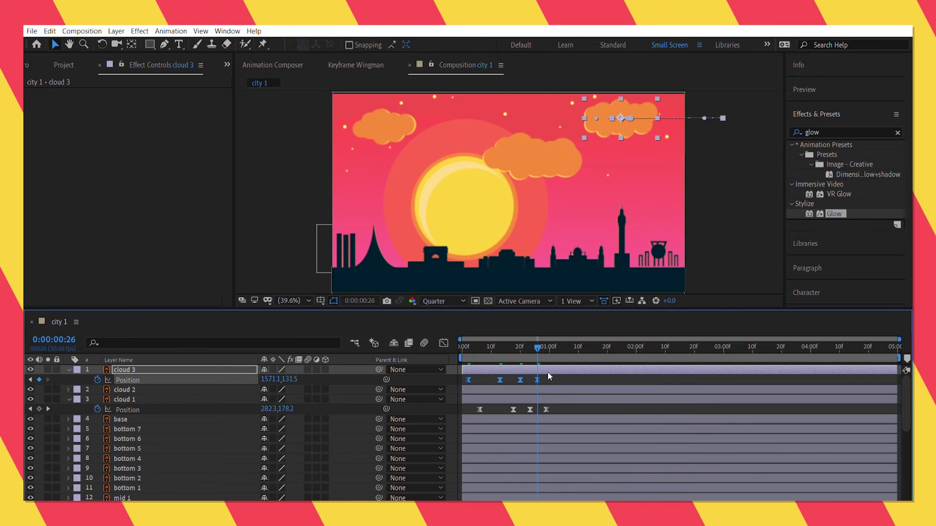
Step: Shape cloud 3's speed graph so each move starts fast and slows into the next keyframe, and return to the full timeline
click(443, 342)
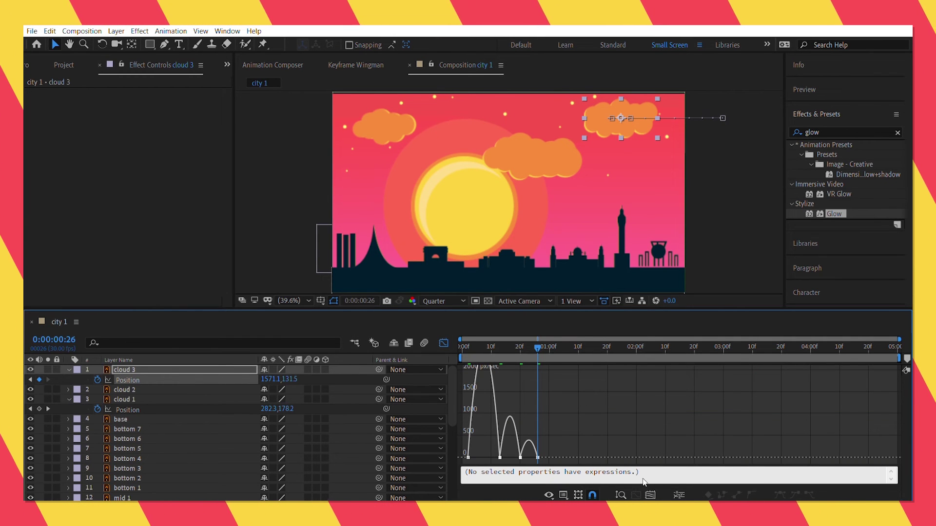
click(650, 495)
click(476, 457)
drag(510, 457, 439, 448)
click(676, 457)
drag(642, 457, 575, 458)
drag(698, 458, 643, 449)
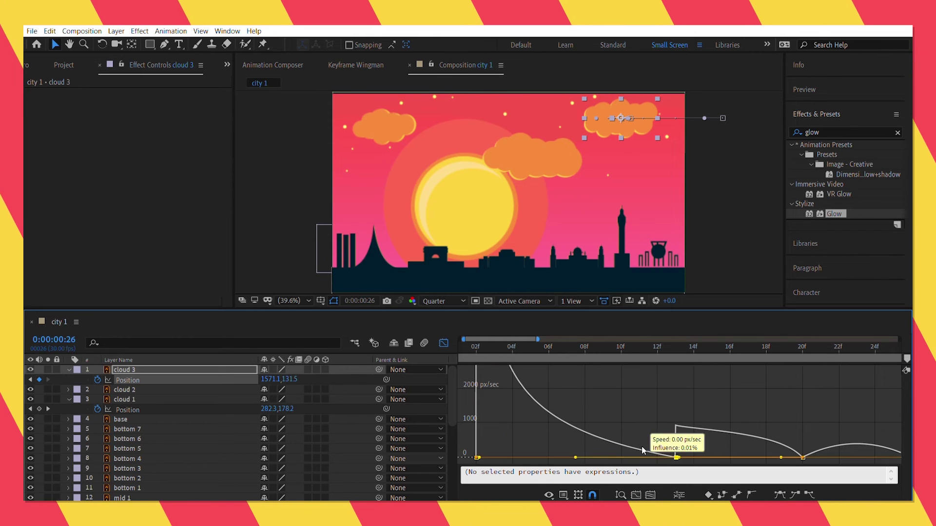
click(802, 458)
drag(781, 458, 738, 458)
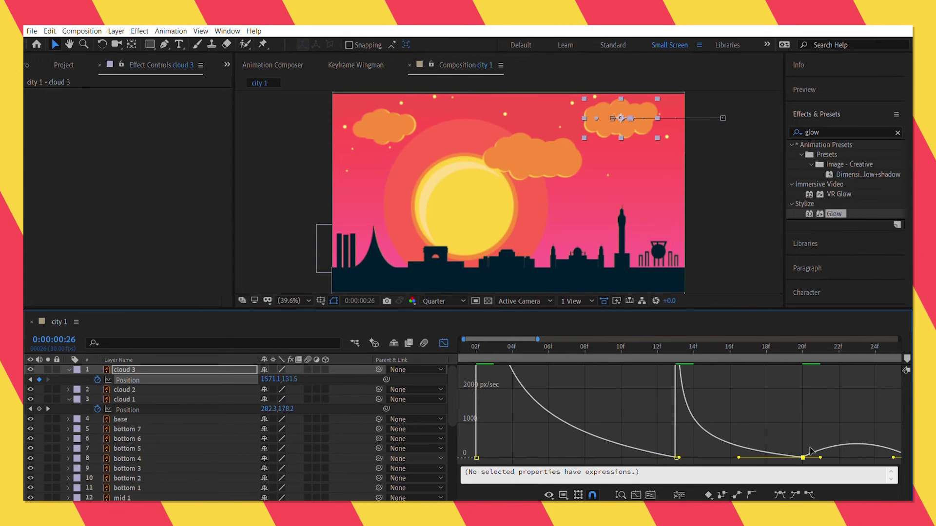
drag(893, 457, 856, 457)
click(443, 343)
drag(516, 339, 899, 339)
Step: Preview the composition from the start to check the motion of cloud 1 and cloud 3
key(space)
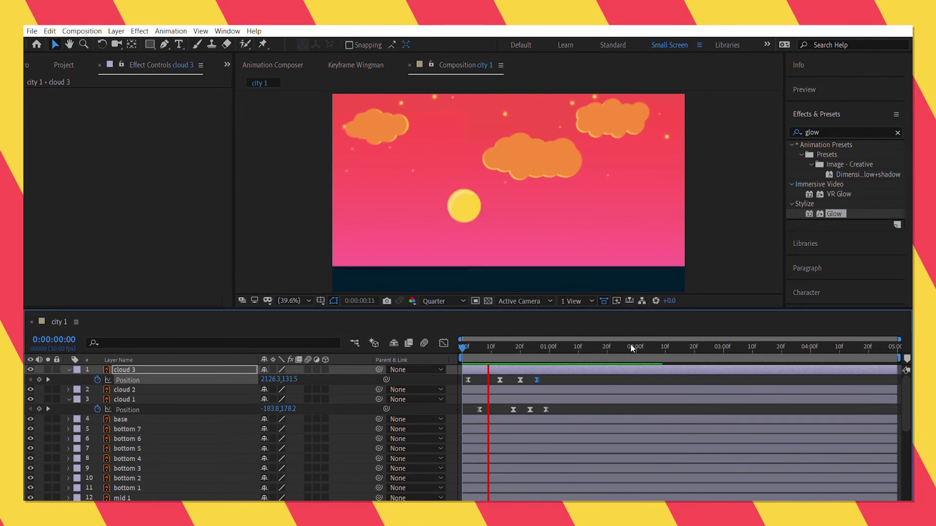
key(space)
key(space)
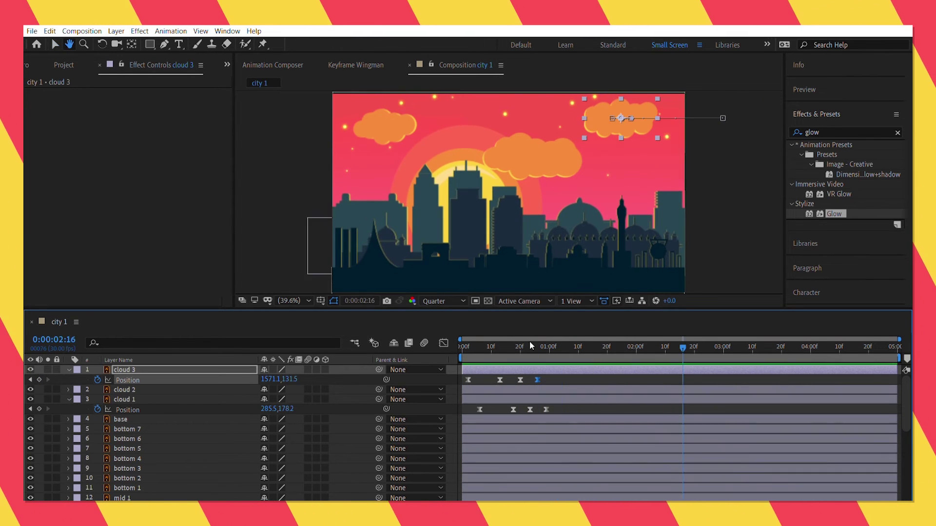
drag(529, 345, 461, 347)
key(space)
key(space)
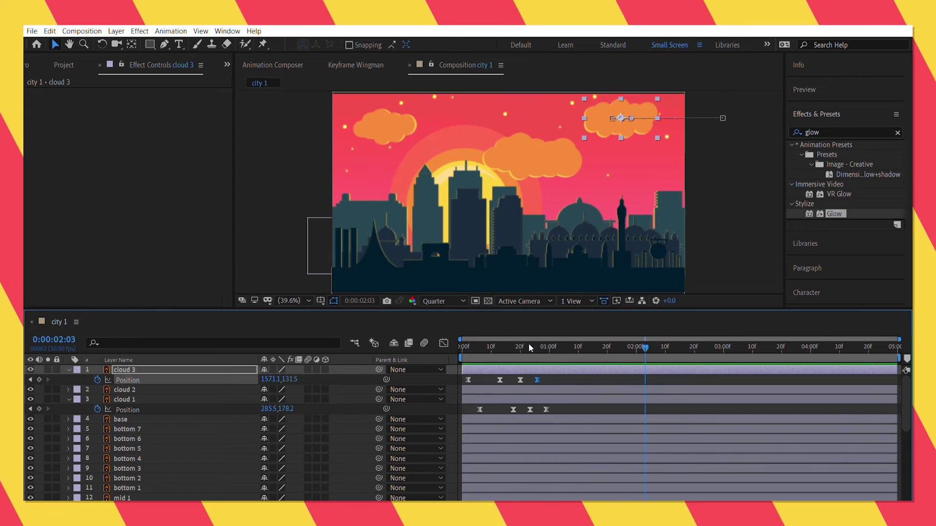
Step: Set the current time to 0:00:00:17 and collapse the properties of cloud 3 and cloud 1
drag(533, 343, 513, 347)
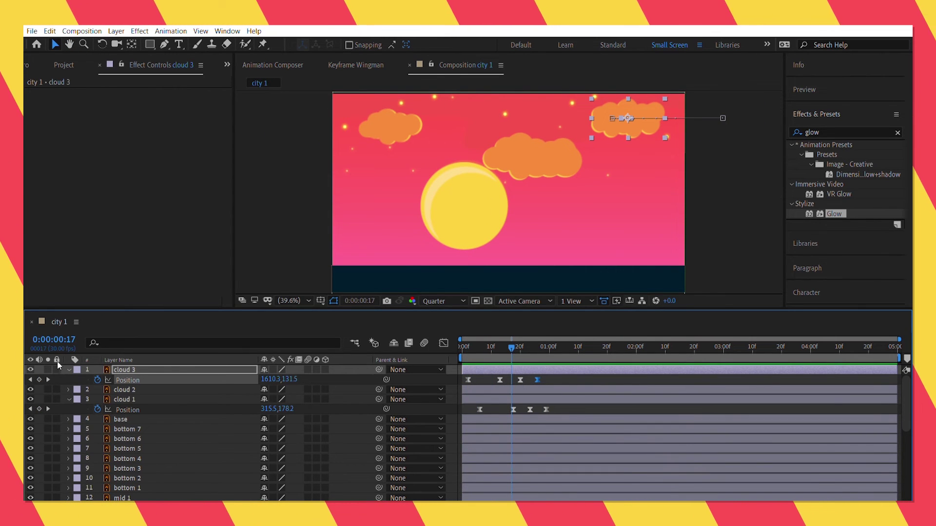
click(68, 369)
click(68, 370)
click(69, 369)
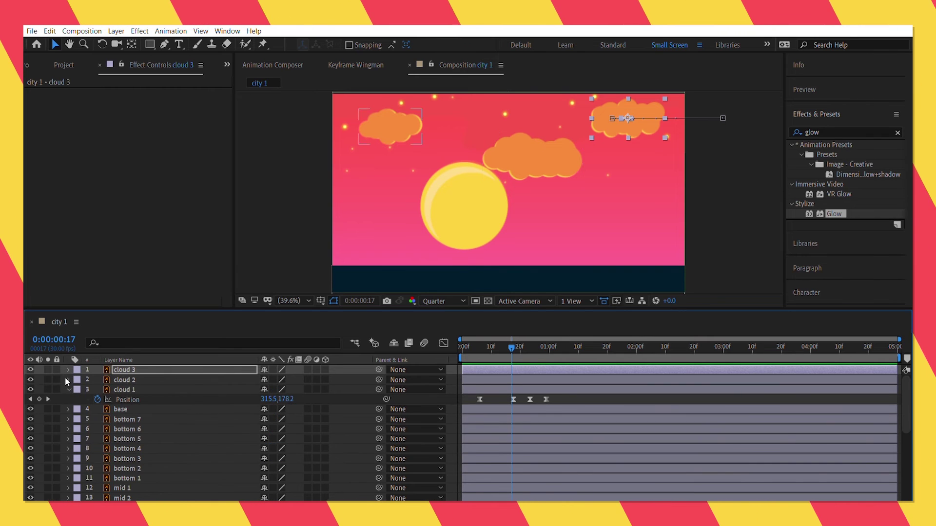
click(69, 389)
click(68, 380)
click(69, 380)
Step: Keyframe cloud 2's Scale at 0% at 0:00:00:17 and at 110% at 0:00:00:24
click(113, 379)
key(s)
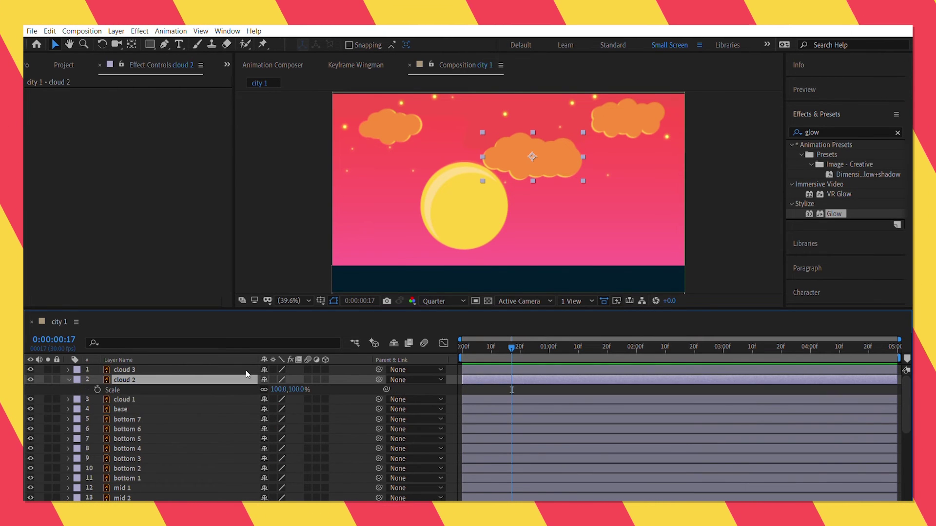
key(alt+shift+s)
text(0)
key(Return)
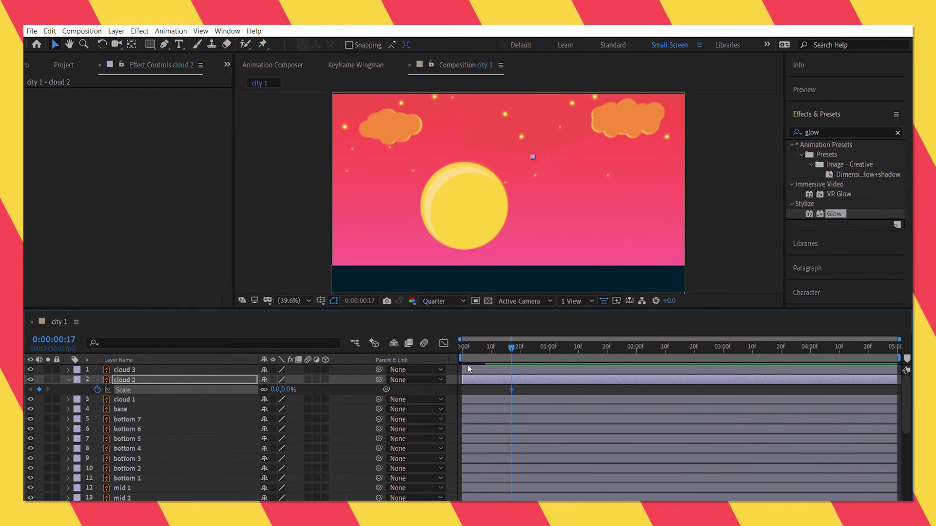
click(531, 337)
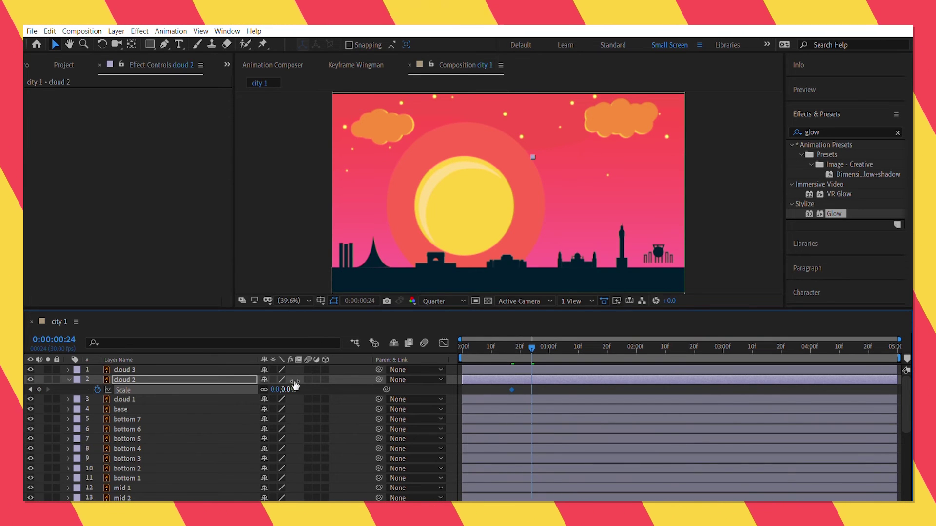
text(110)
key(Return)
Step: Keyframe cloud 2's Scale at 90% at 0:00:01:00 and at 100% at 0:00:01:04
click(550, 338)
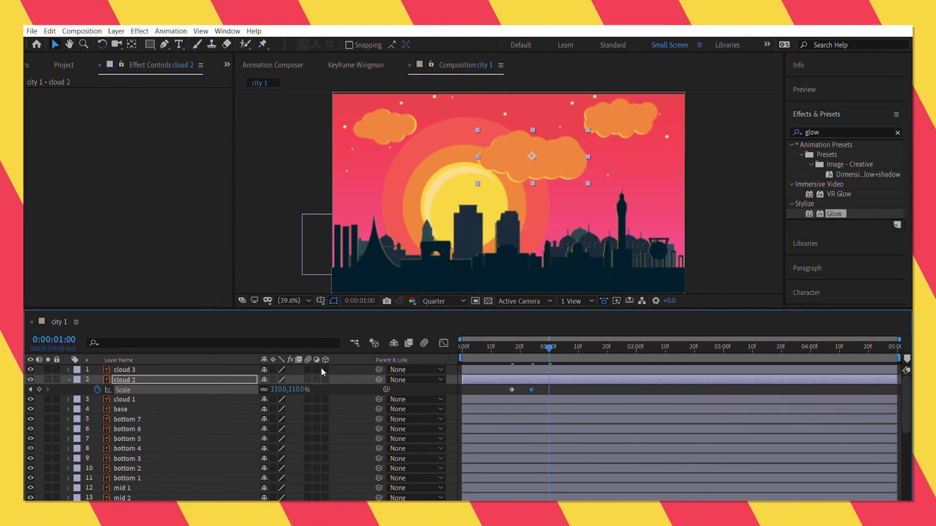
text(90)
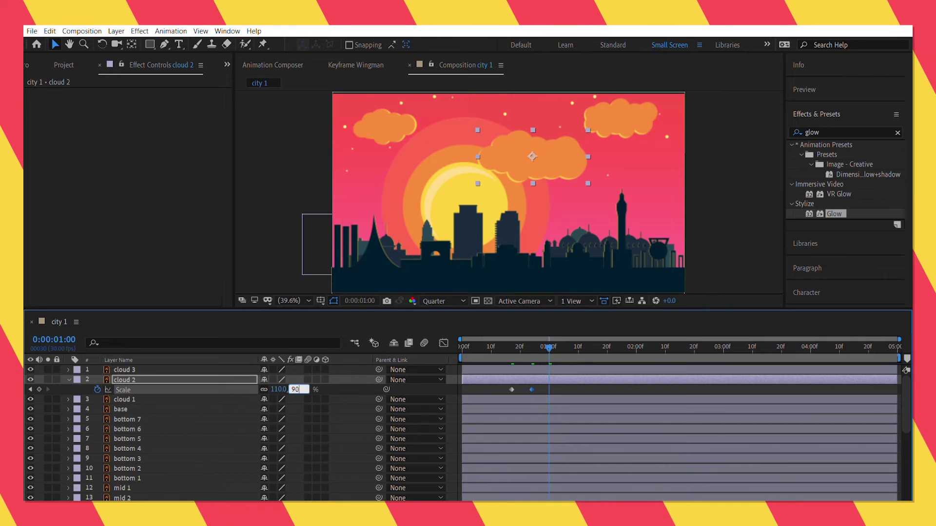
key(Return)
click(561, 338)
click(295, 389)
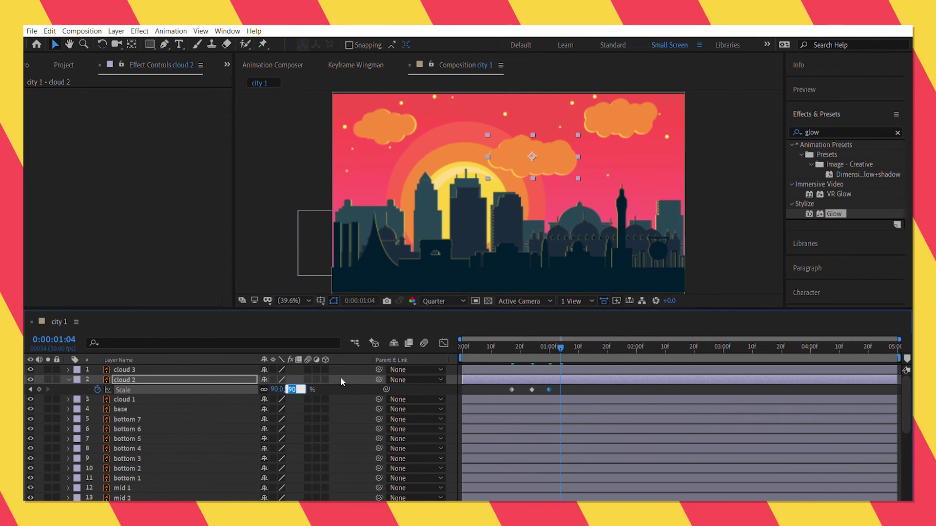
text(100)
key(Return)
Step: Ease cloud 2's Scale keyframes and shape the value graph so the first growth starts fast and slows into the 0:00:00:24 keyframe
drag(566, 395, 483, 385)
click(444, 343)
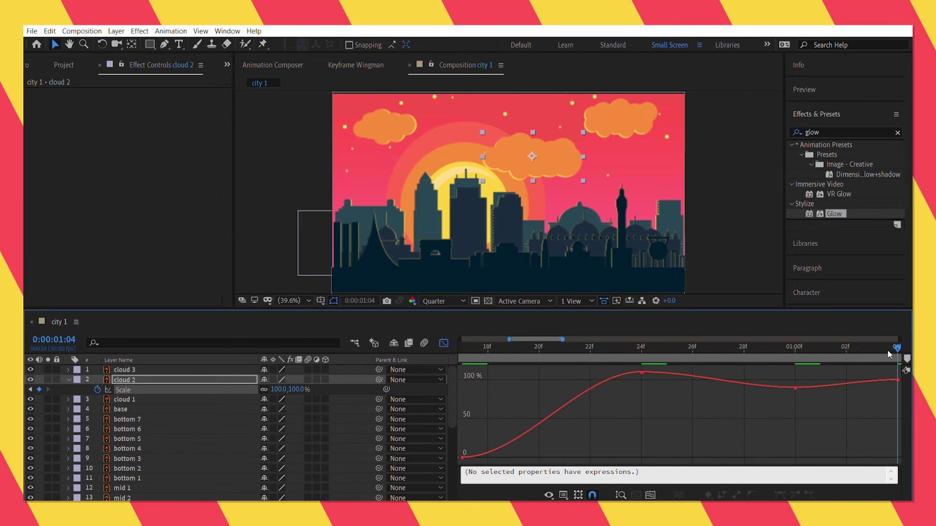
drag(565, 337, 679, 337)
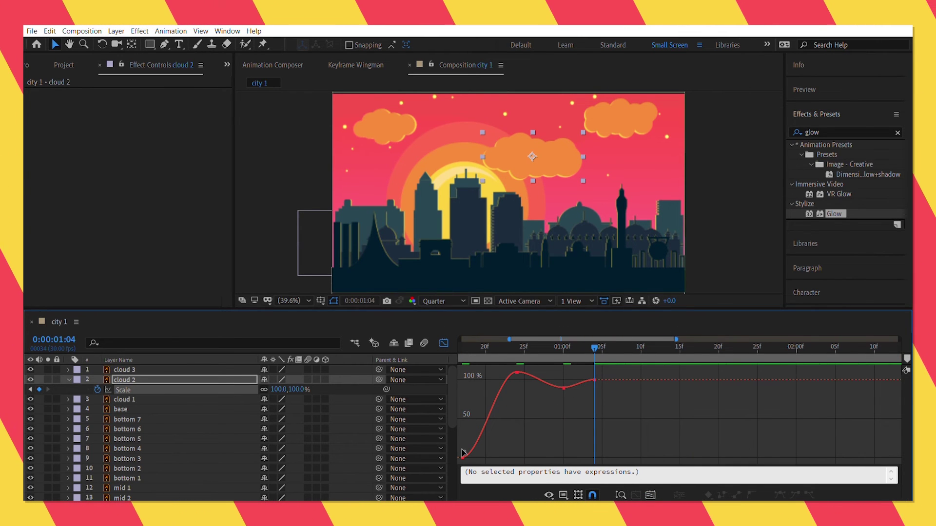
click(462, 457)
drag(480, 457, 463, 460)
drag(504, 372, 467, 376)
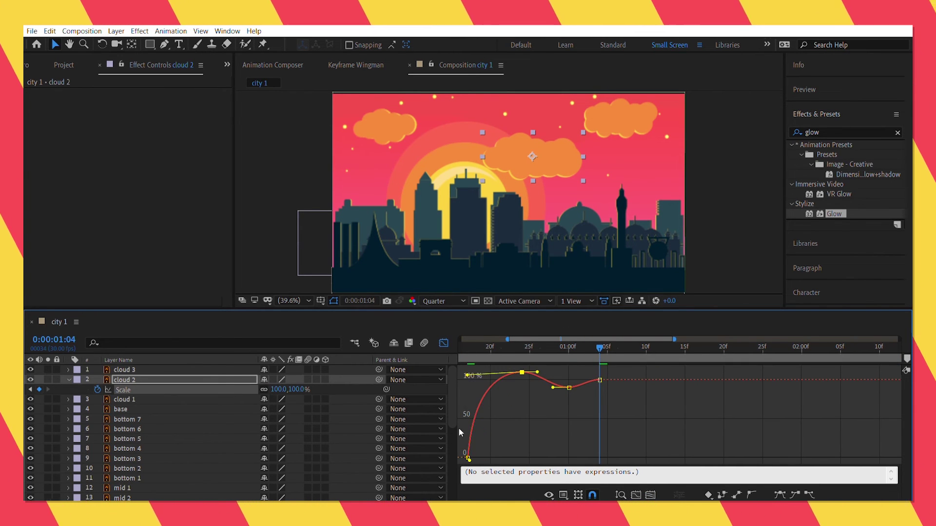
click(467, 457)
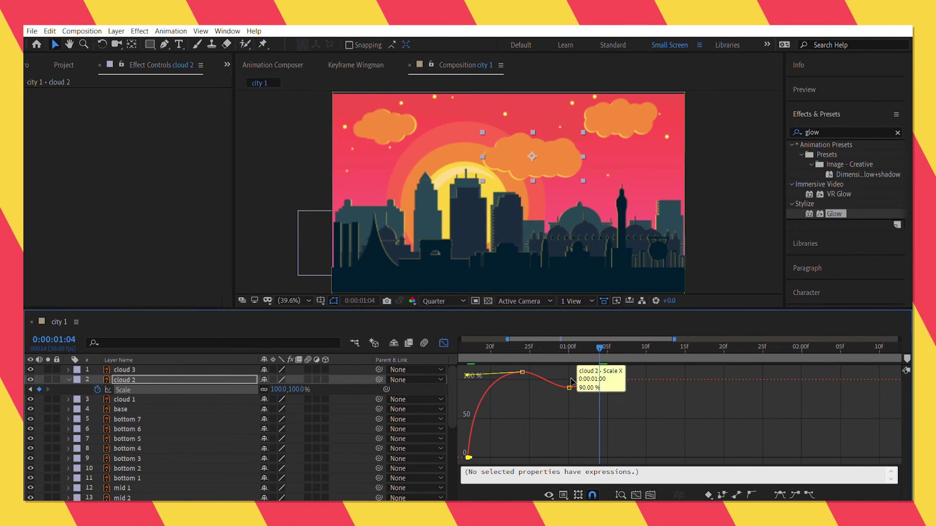
drag(467, 376, 427, 364)
Step: Adjust the ease handles between cloud 2's 0:00:01:00 and 0:00:01:04 Scale keyframes, and return to the full layer timeline
click(606, 388)
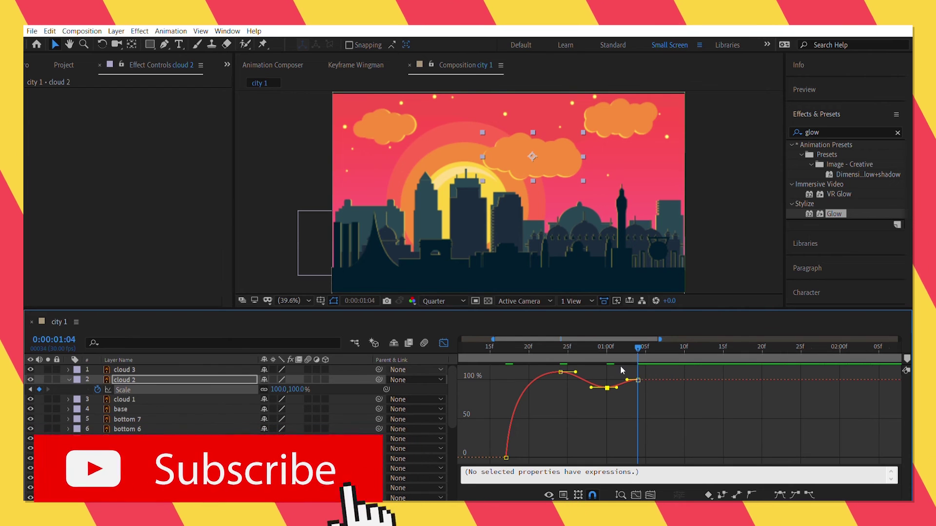
drag(626, 380, 606, 379)
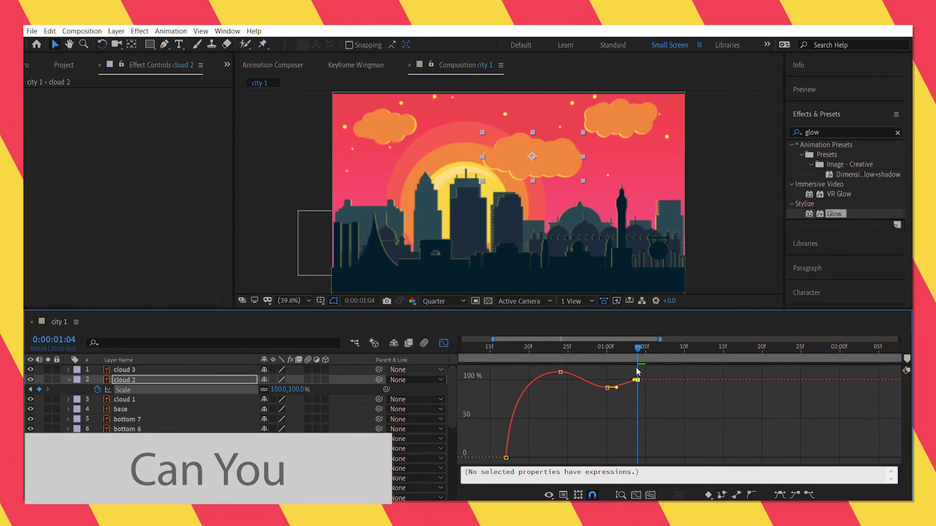
click(607, 388)
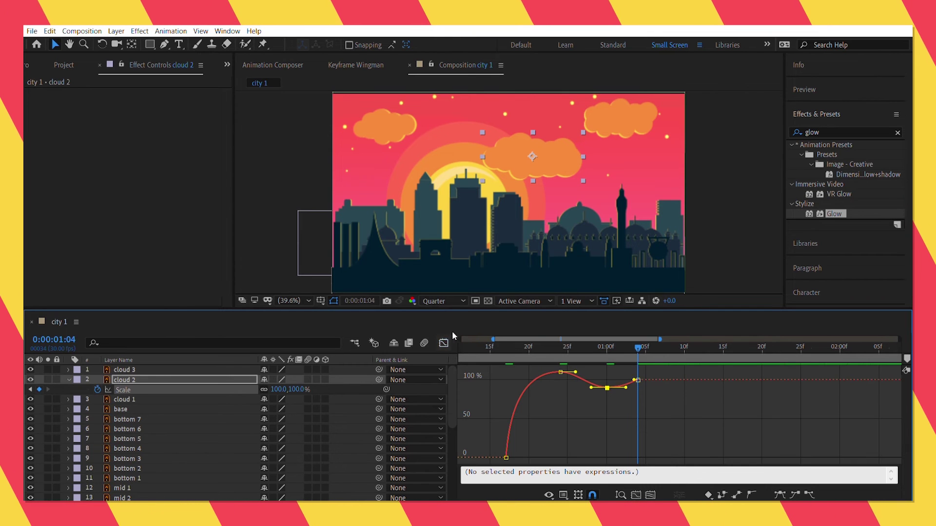
key(shift+F3)
drag(659, 339, 899, 338)
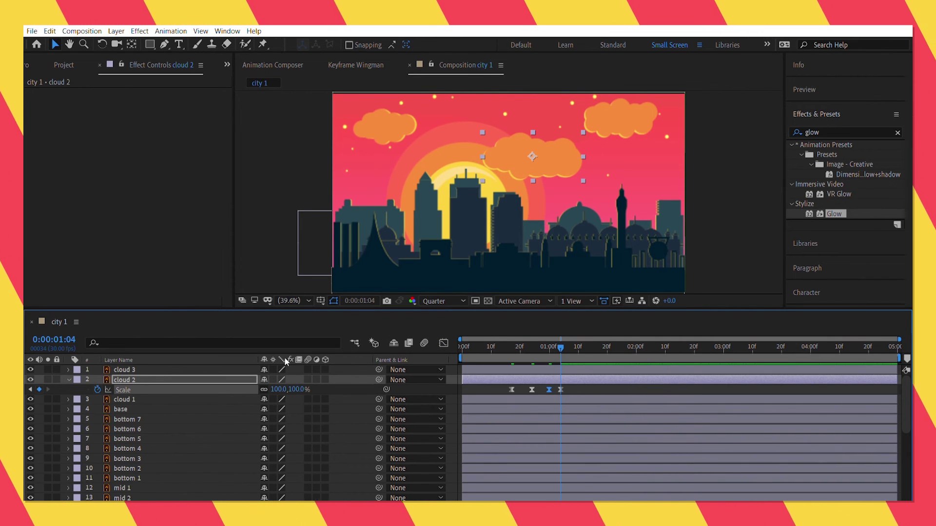
Step: Collapse cloud 2's properties and preview the composition from the start to check its scale animation
key(u)
key(space)
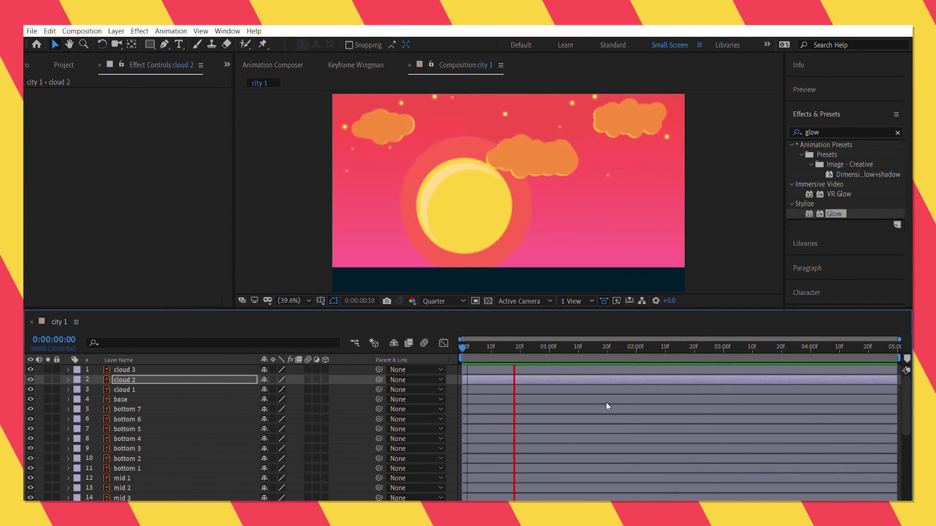
key(space)
key(space)
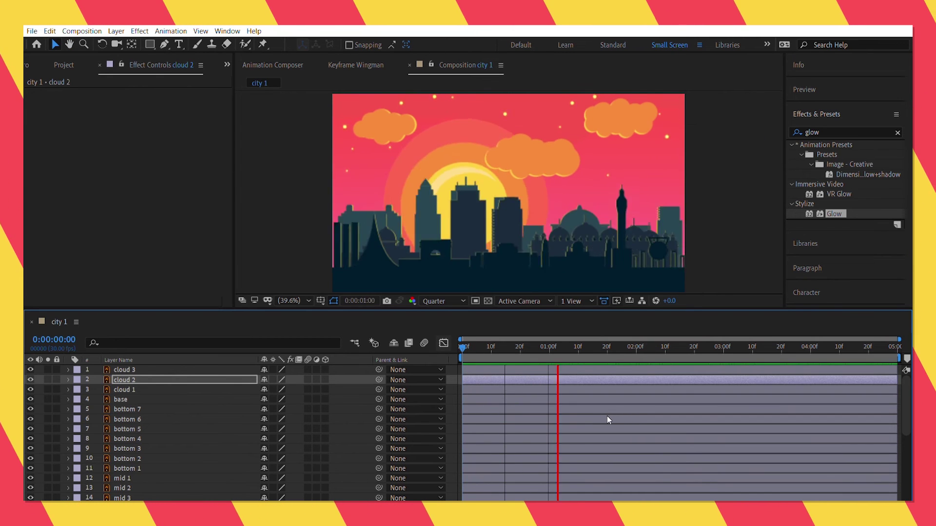
key(space)
key(space)
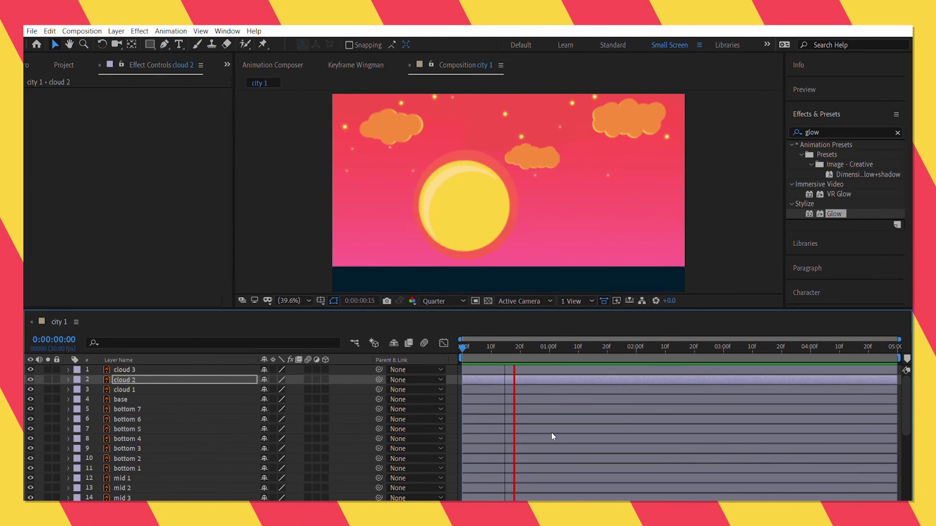
key(space)
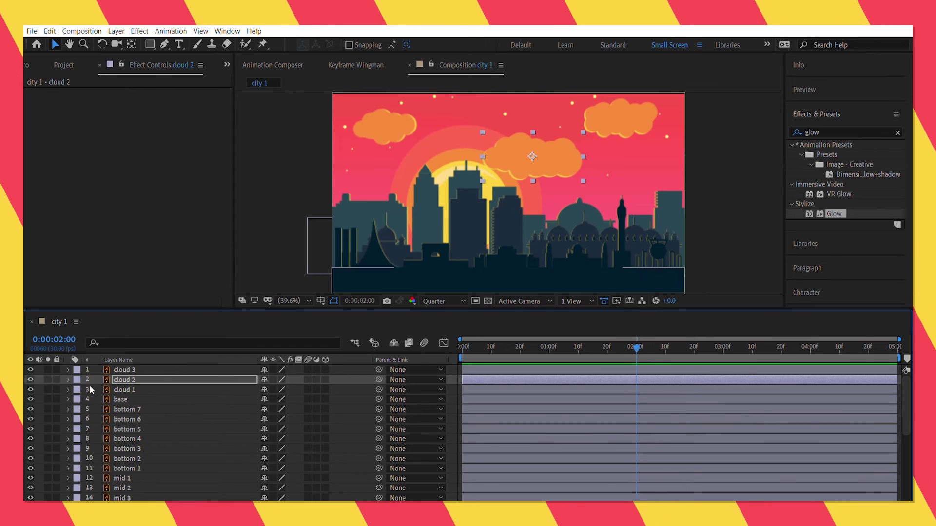
Step: Examine the Scale keyframes of layers mid 1 to mid 4, and hide them again
scroll(145, 445, down, 2)
scroll(145, 443, down, 1)
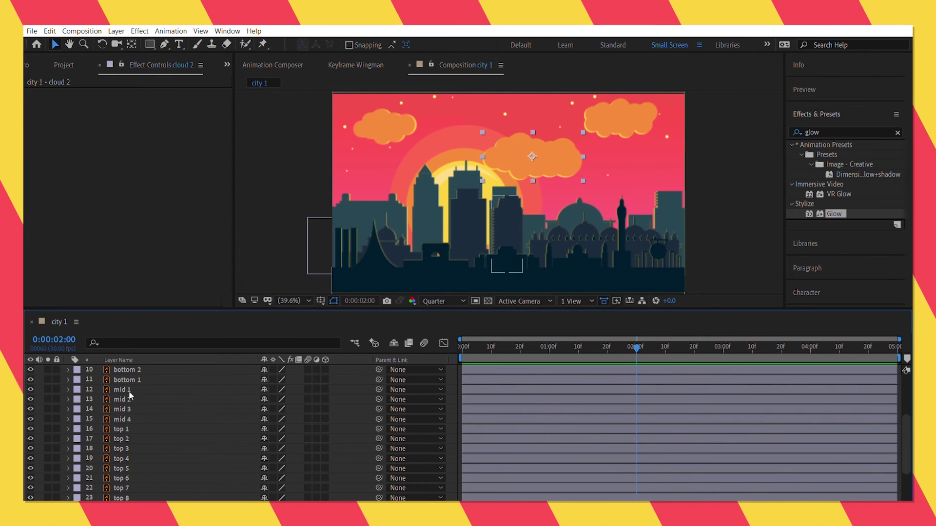
click(129, 389)
shift+click(136, 419)
key(s)
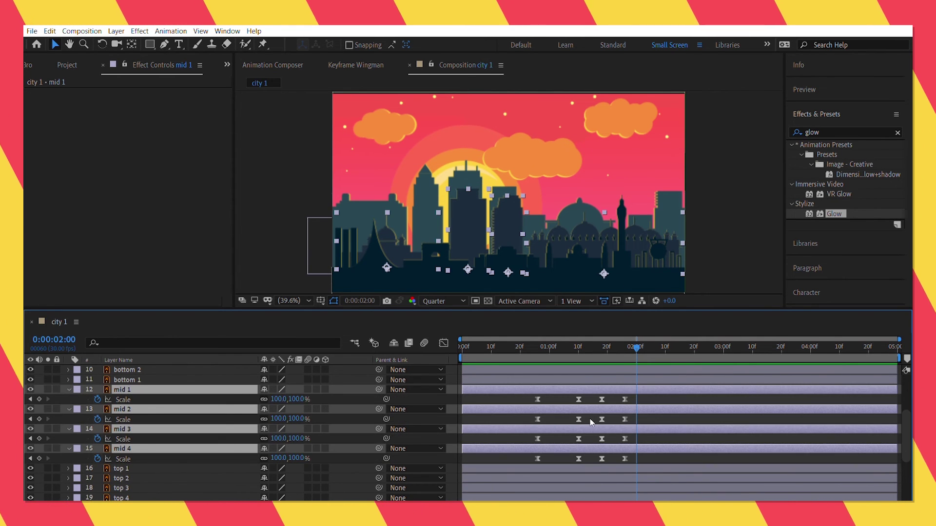
key(s)
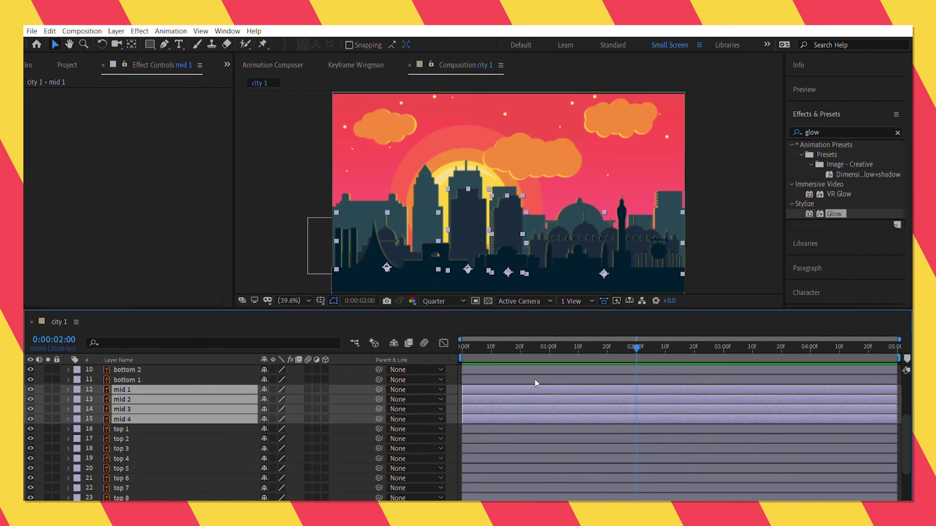
Step: Stagger layers mid 2, mid 3 and mid 4 so each starts one frame after the layer before it
click(530, 437)
click(527, 399)
key(alt+Page_Down)
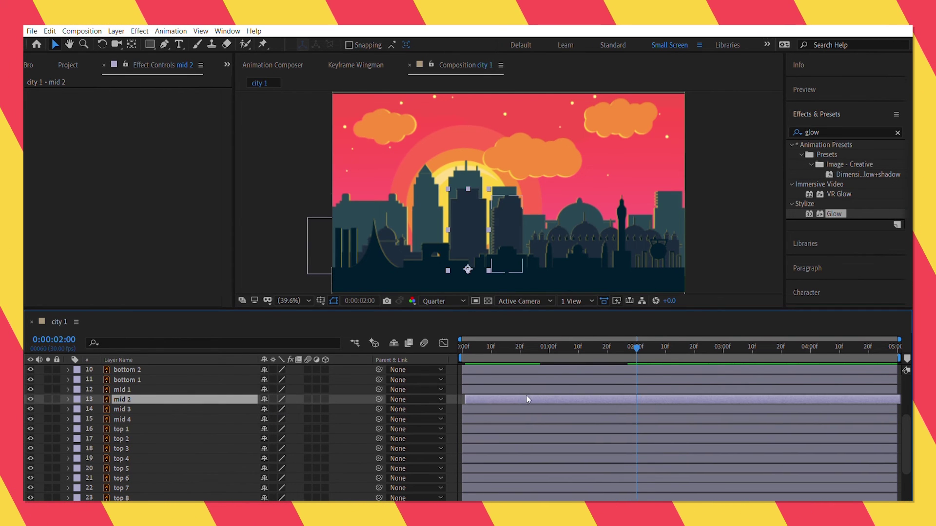
click(528, 406)
key(alt+Page_Down)
key(alt+Page_Down)
mouse_move(531, 419)
mouse_down()
mouse_move(536, 429)
mouse_move(535, 417)
mouse_move(505, 425)
mouse_move(513, 417)
mouse_up()
Step: Stagger layers bottom 2 to bottom 7 so each starts about one frame after the previous bottom layer
scroll(533, 405, up, 3)
drag(508, 408, 518, 407)
drag(514, 397, 536, 366)
Step: Stagger layers top 2 to top 8 with starts about two to three frames apart, and preview the composition
scroll(536, 370, down, 3)
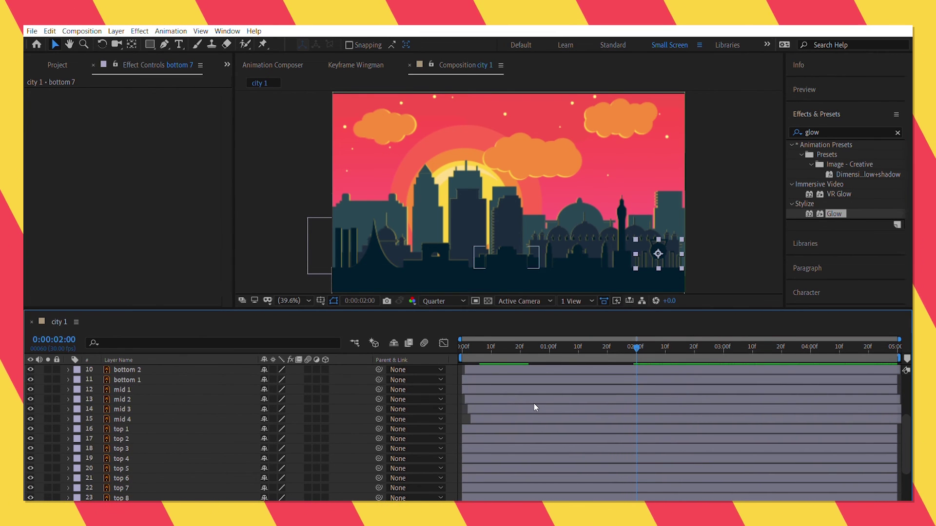
drag(508, 409, 641, 457)
key(space)
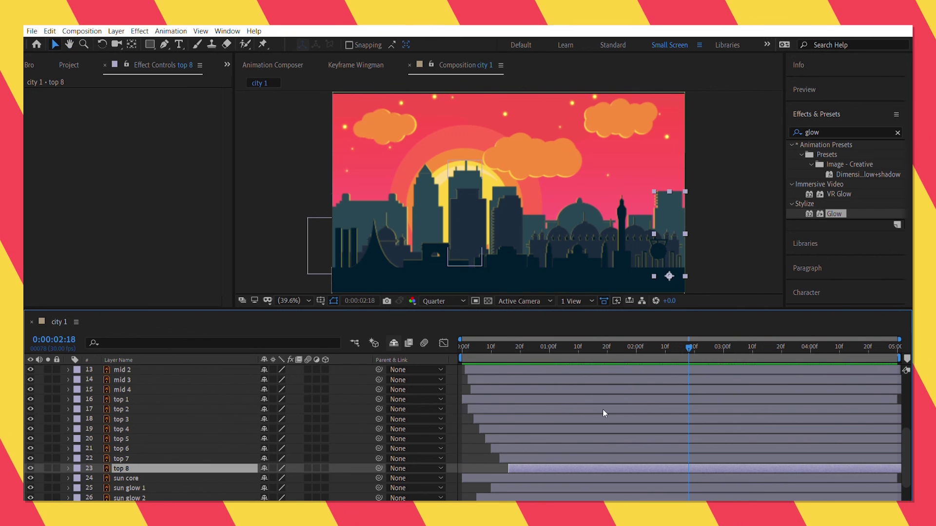
key(space)
key(space)
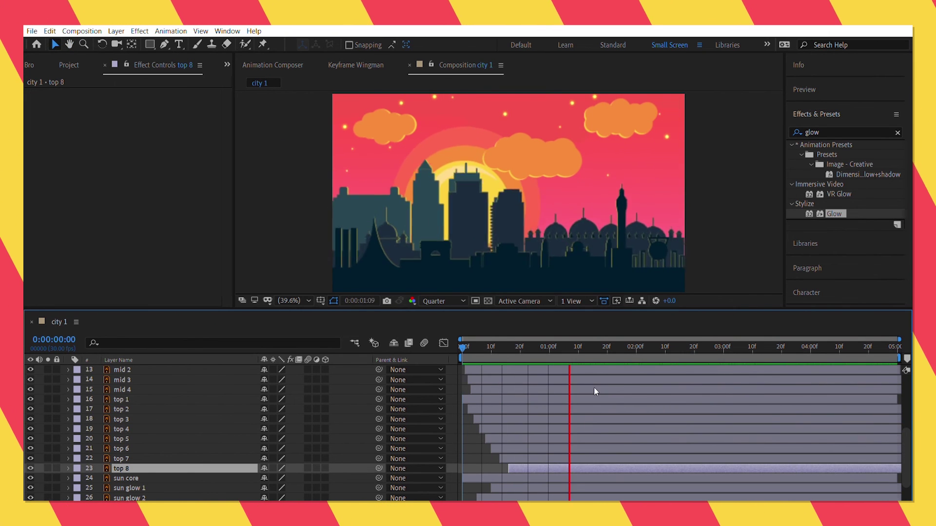
scroll(581, 418, up, 3)
scroll(580, 419, up, 2)
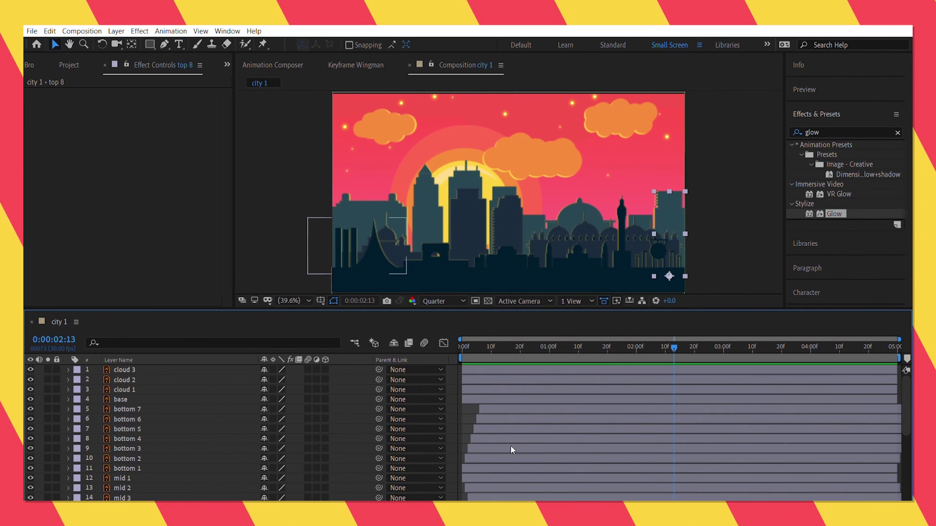
click(512, 458)
double_click(512, 459)
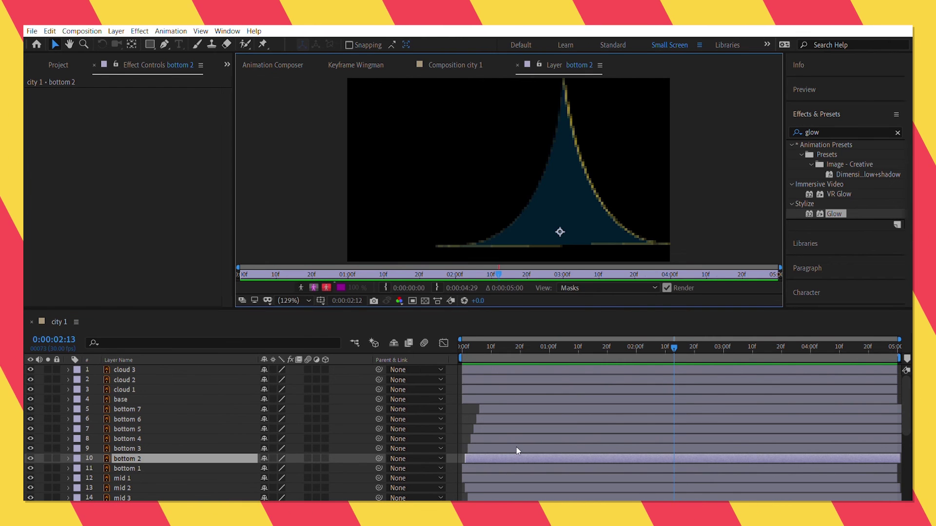
click(512, 65)
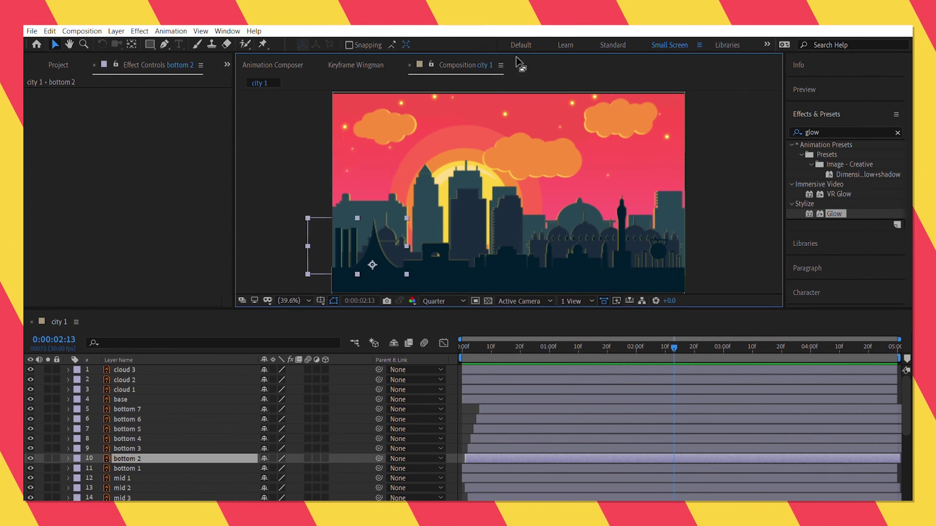
Step: Widen the stagger of layers bottom 2 to bottom 7 to about two frames per layer, and preview the composition from the start
click(507, 445)
click(509, 440)
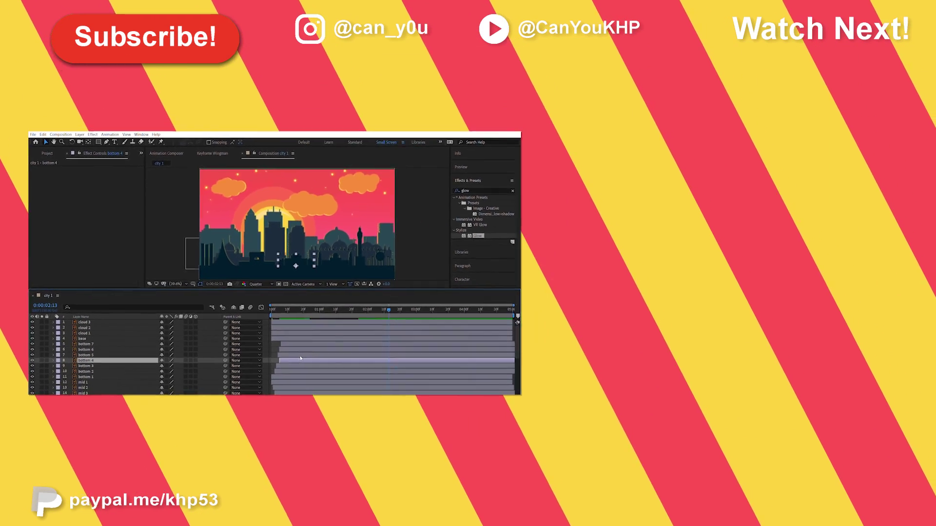
drag(296, 357, 302, 348)
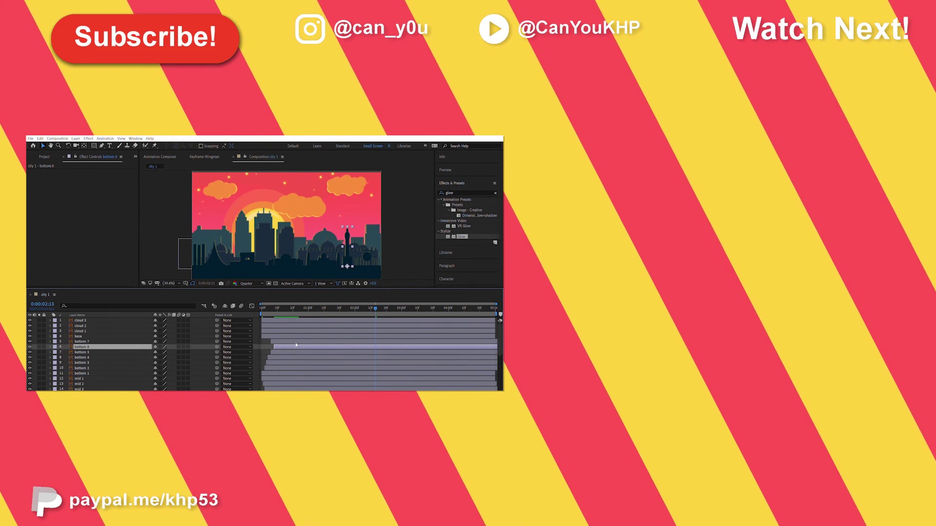
click(299, 341)
click(292, 351)
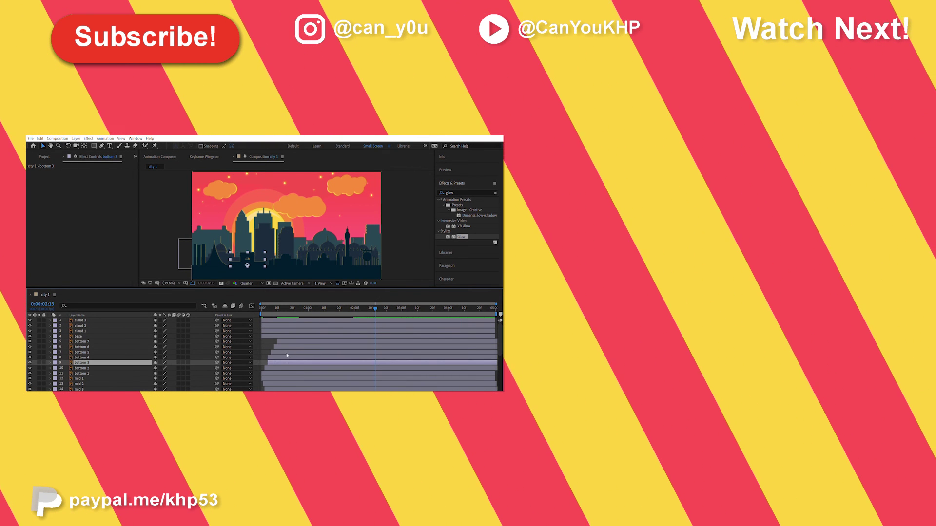
drag(292, 346, 299, 341)
drag(298, 308, 261, 302)
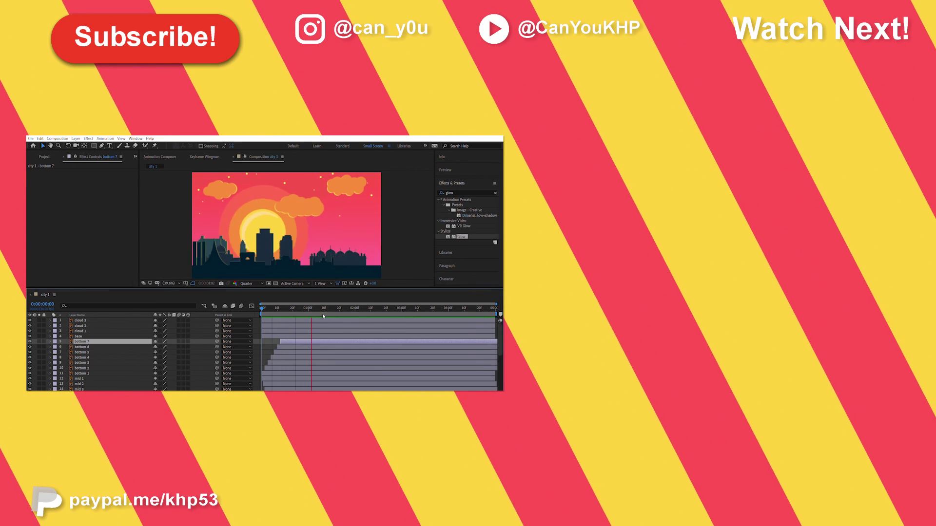